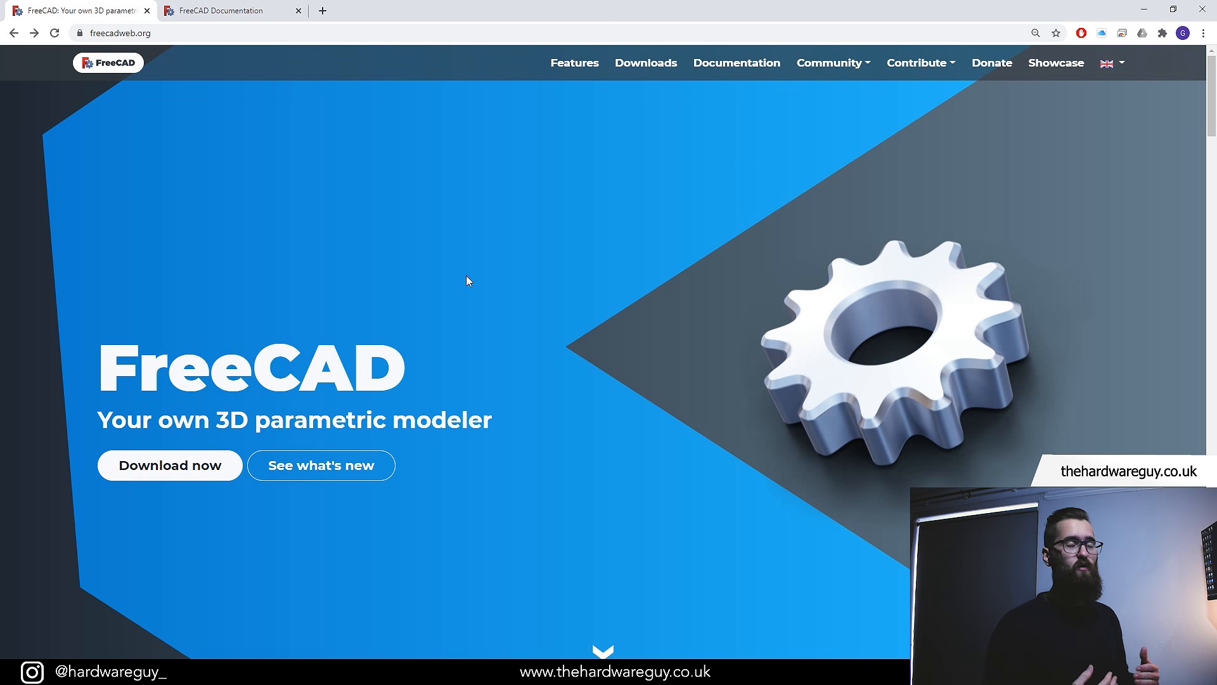
Open the FreeCAD download page and view the available platform versions
left_click(206, 468)
scroll(486, 436, "down", 1)
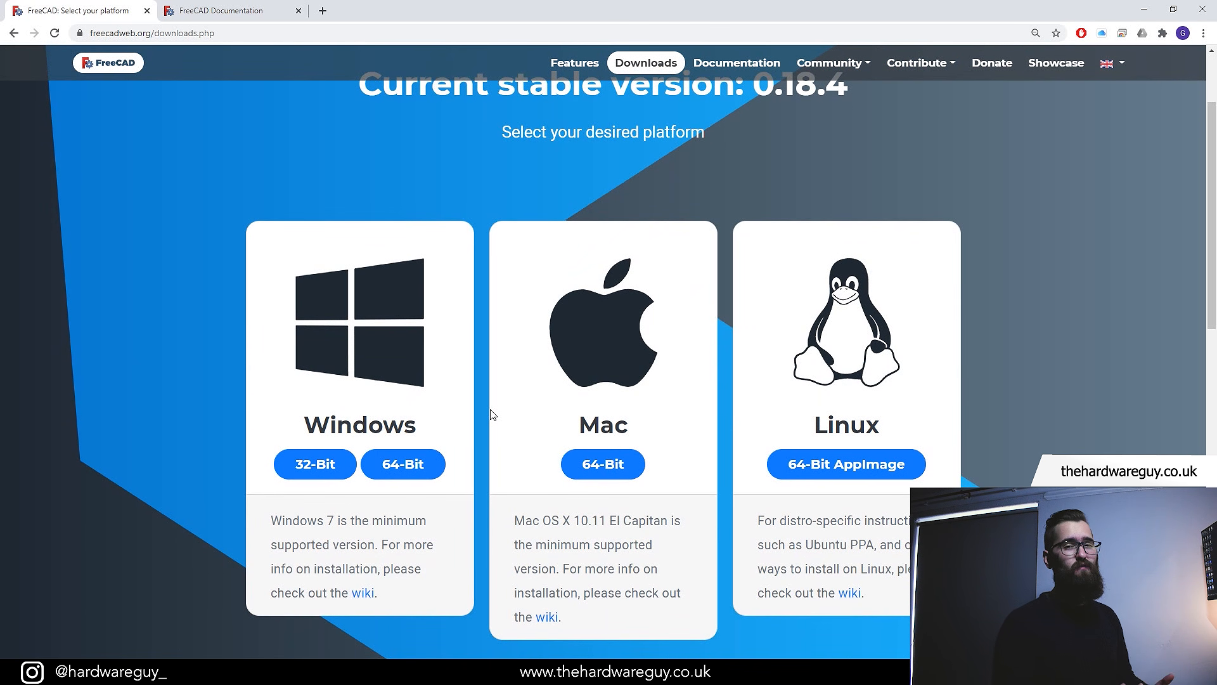
left_click(215, 11)
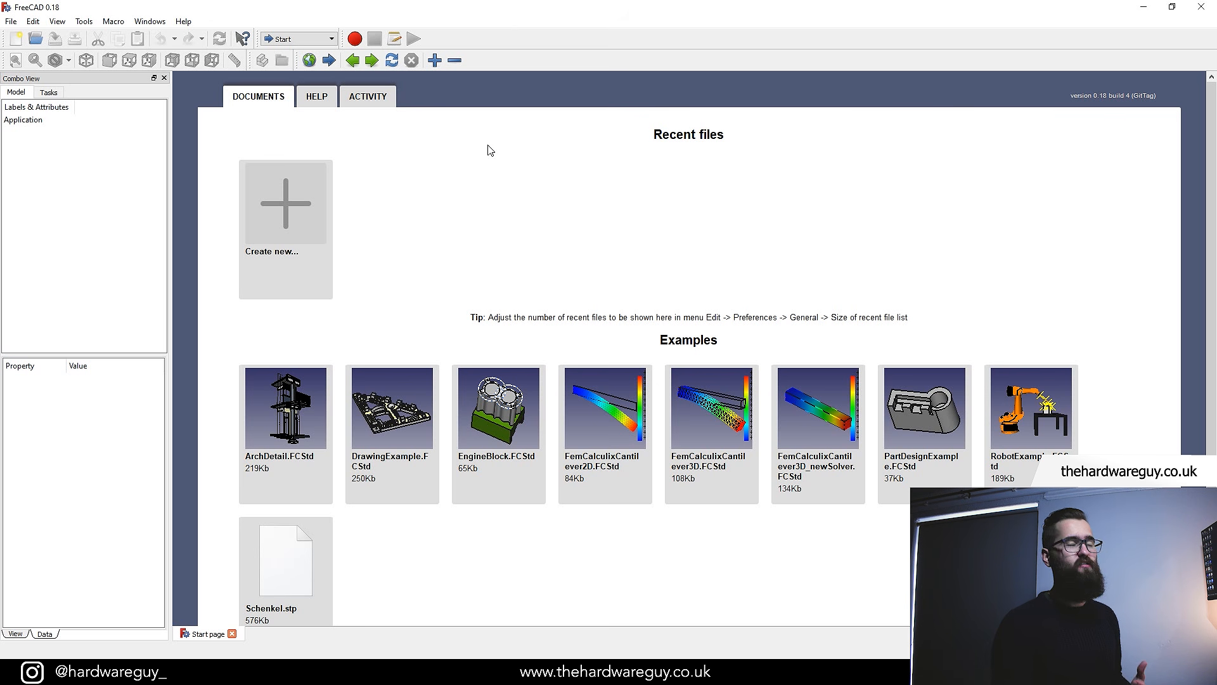
Create a new document and switch to the Part Design workbench
left_click(288, 210)
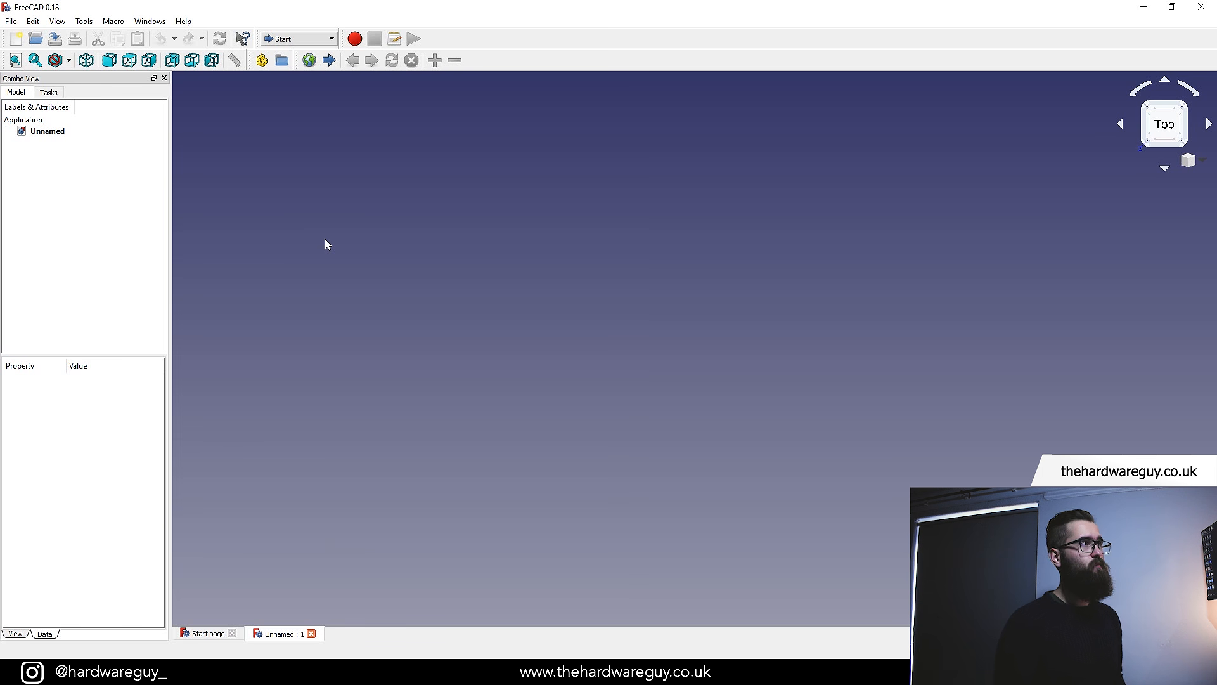
left_click(334, 40)
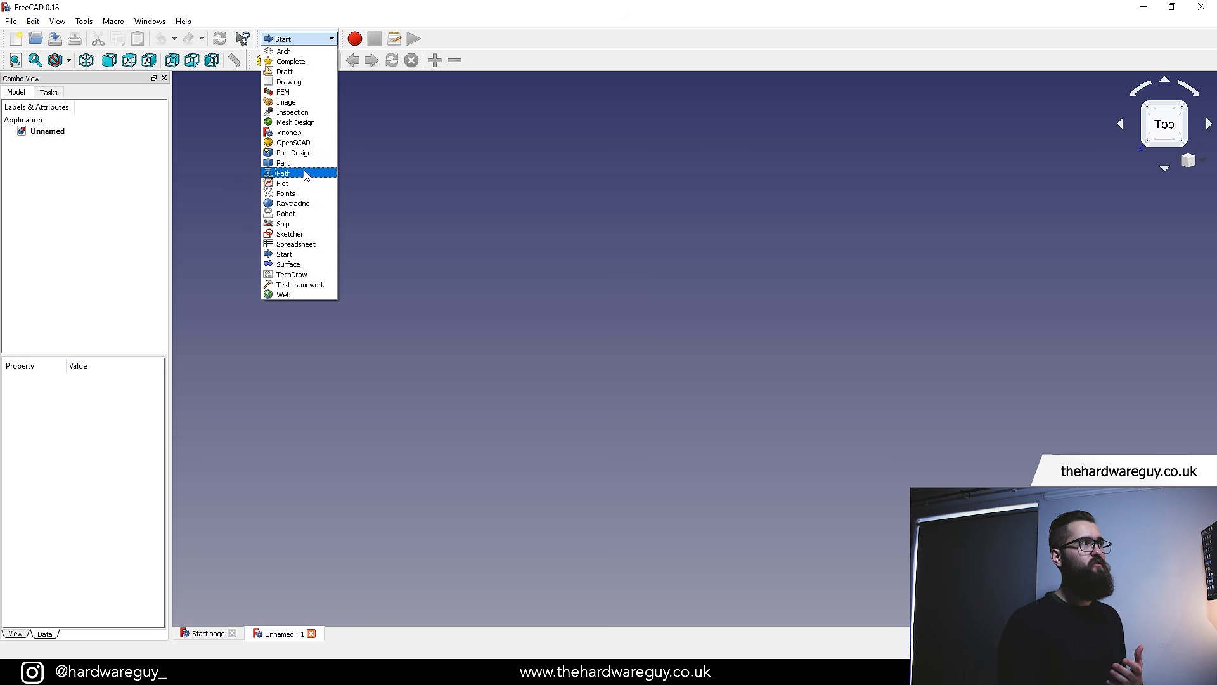
left_click(299, 155)
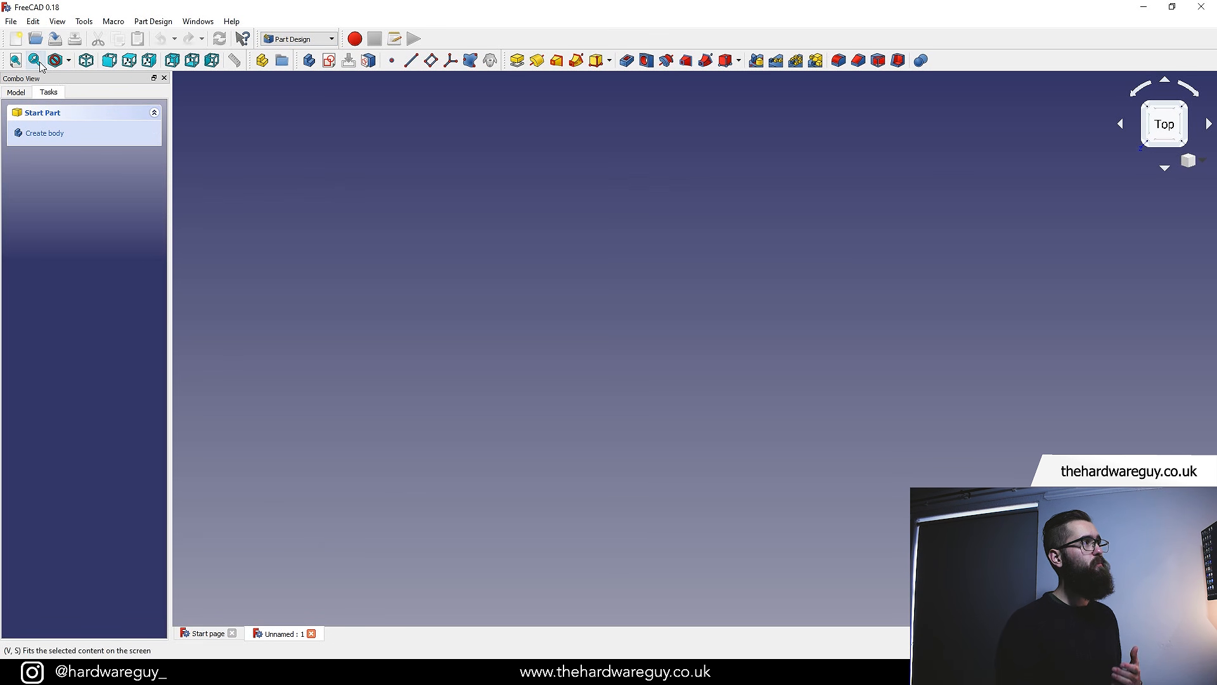
Review the unit system and 3D navigation settings in Preferences
left_click(33, 21)
left_click(76, 239)
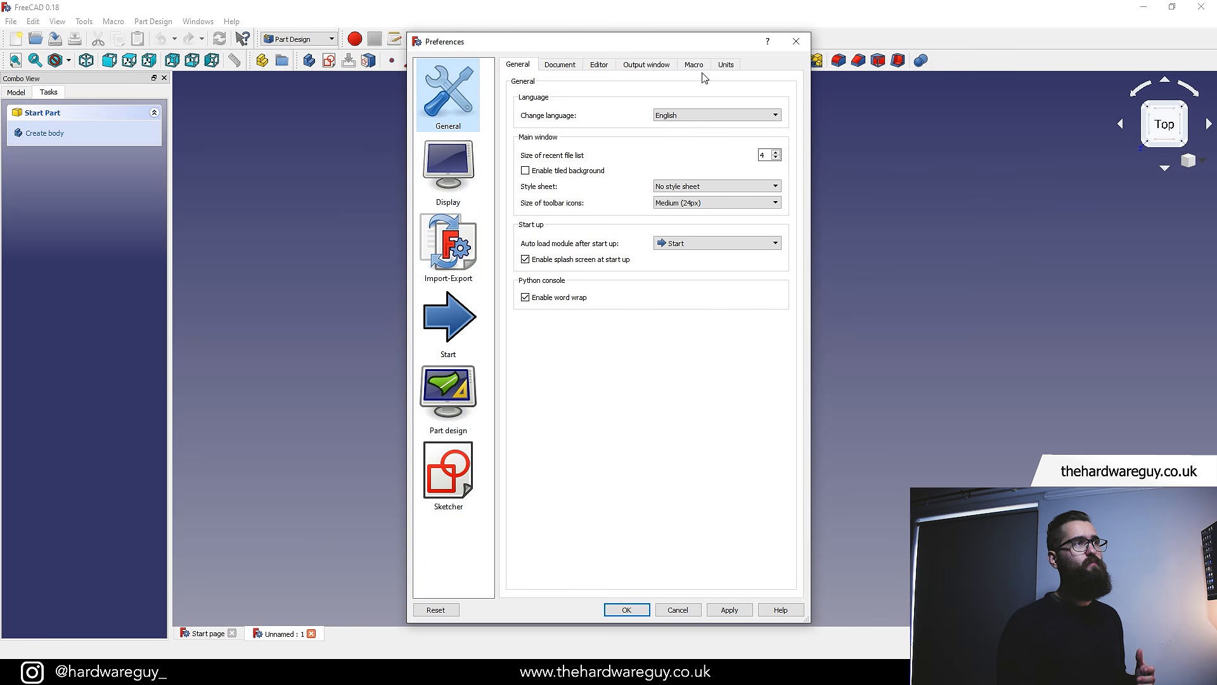
left_click(726, 65)
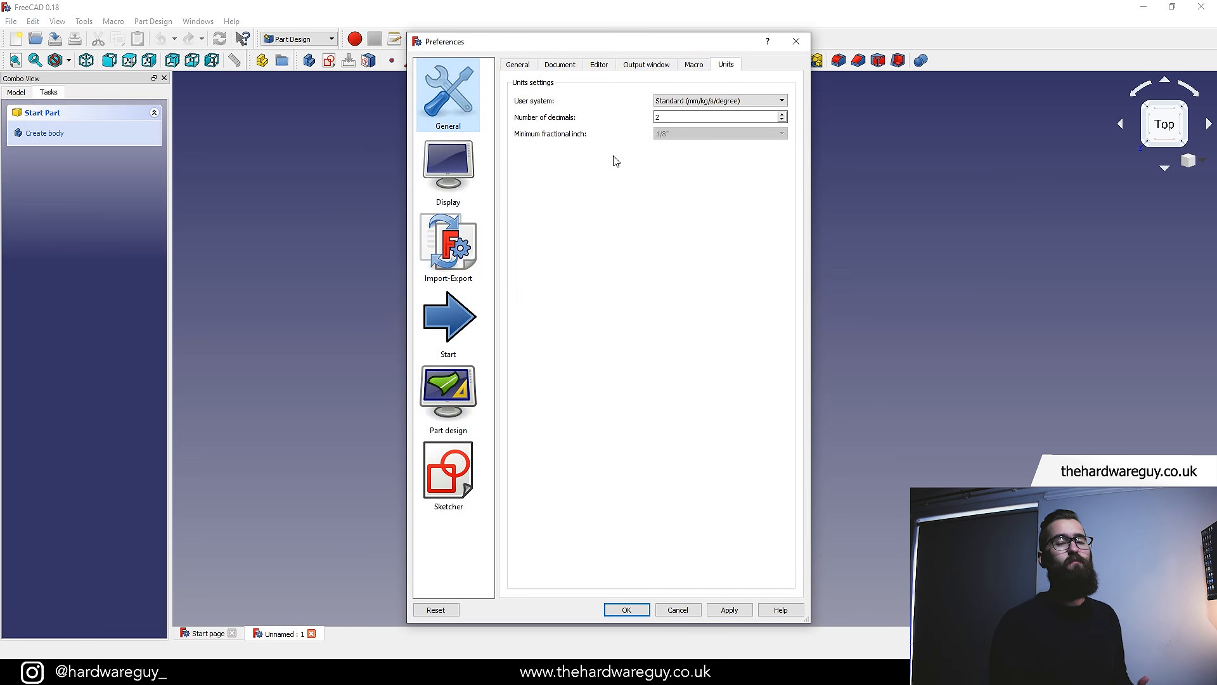
left_click(781, 101)
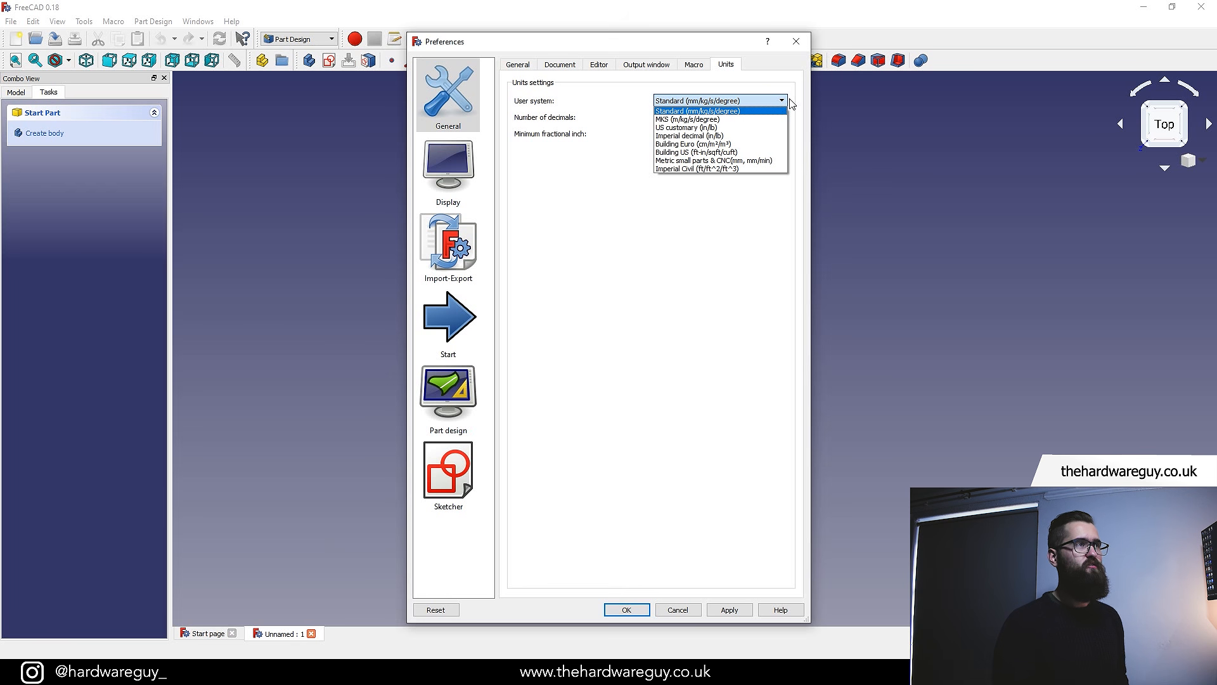
left_click(629, 96)
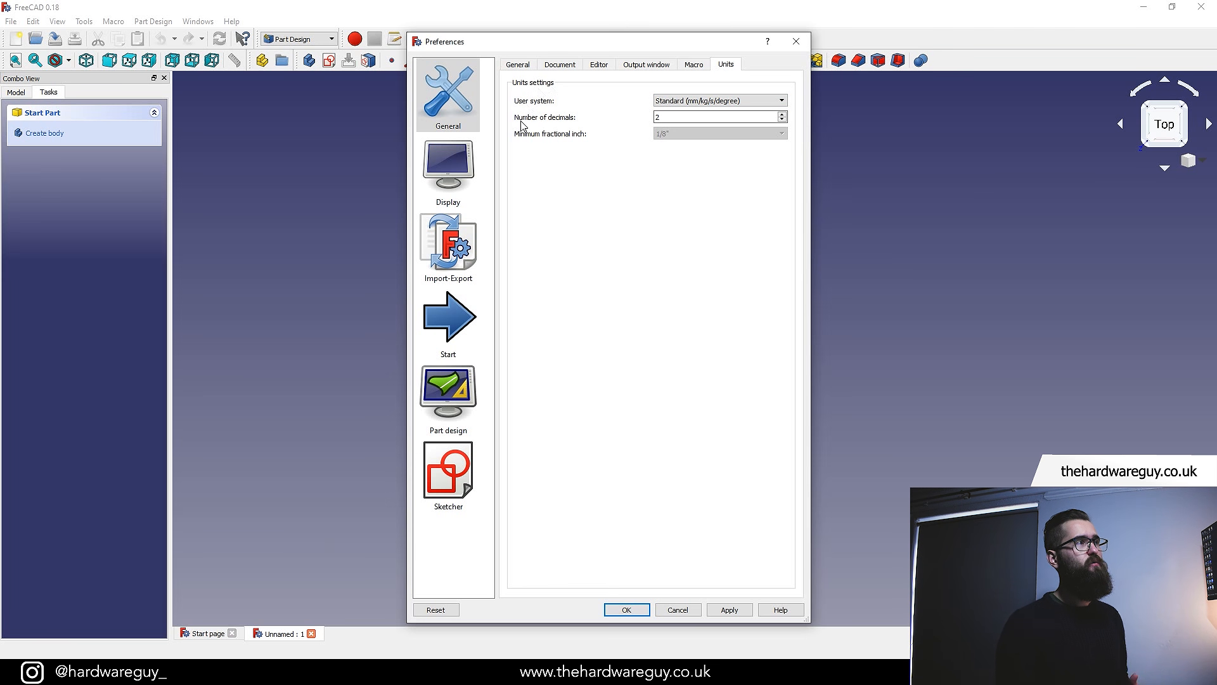
left_click(447, 164)
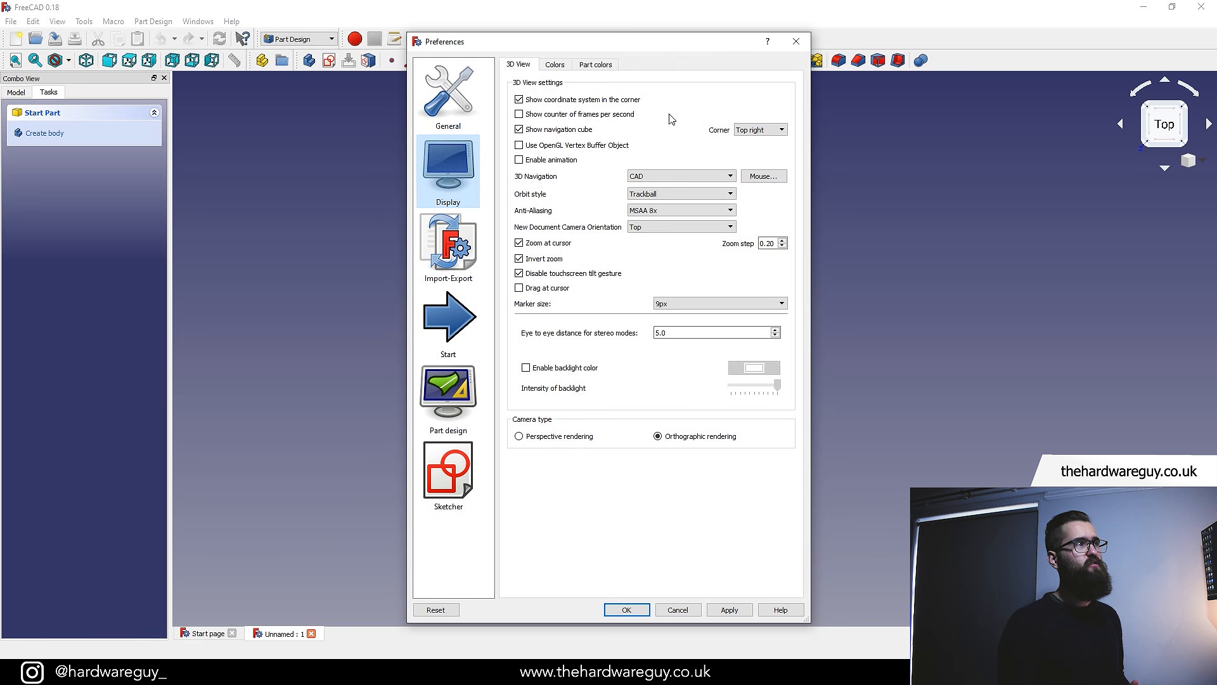
left_click(714, 177)
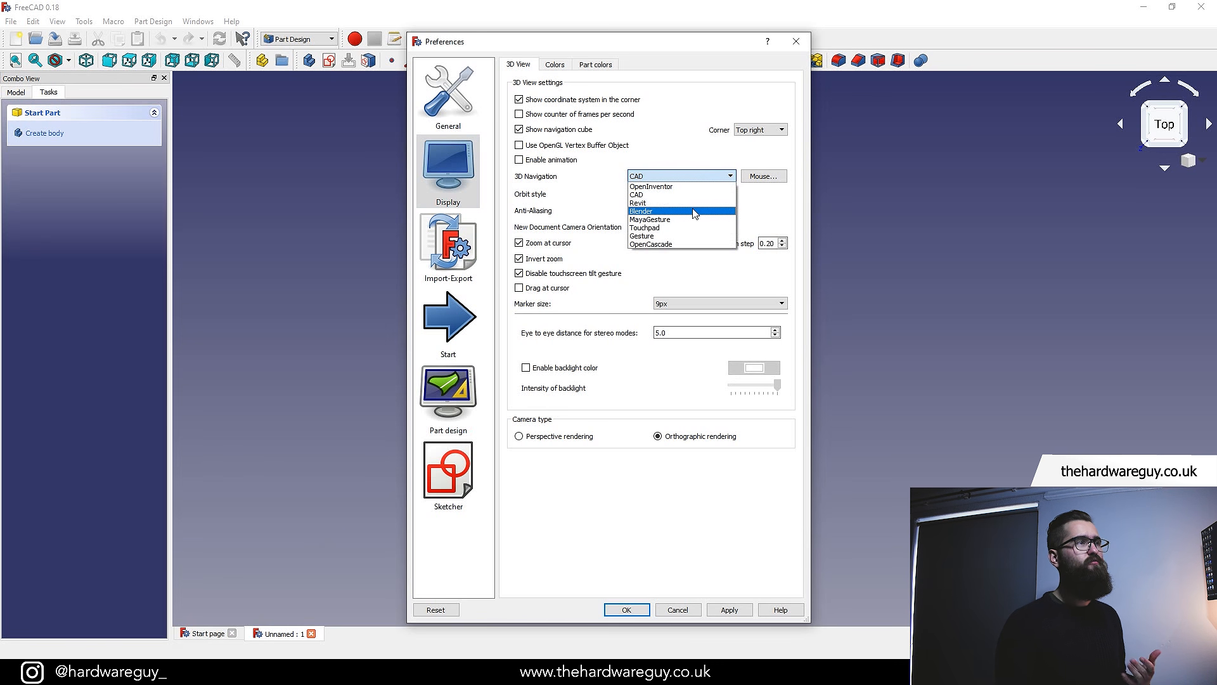
left_click(669, 141)
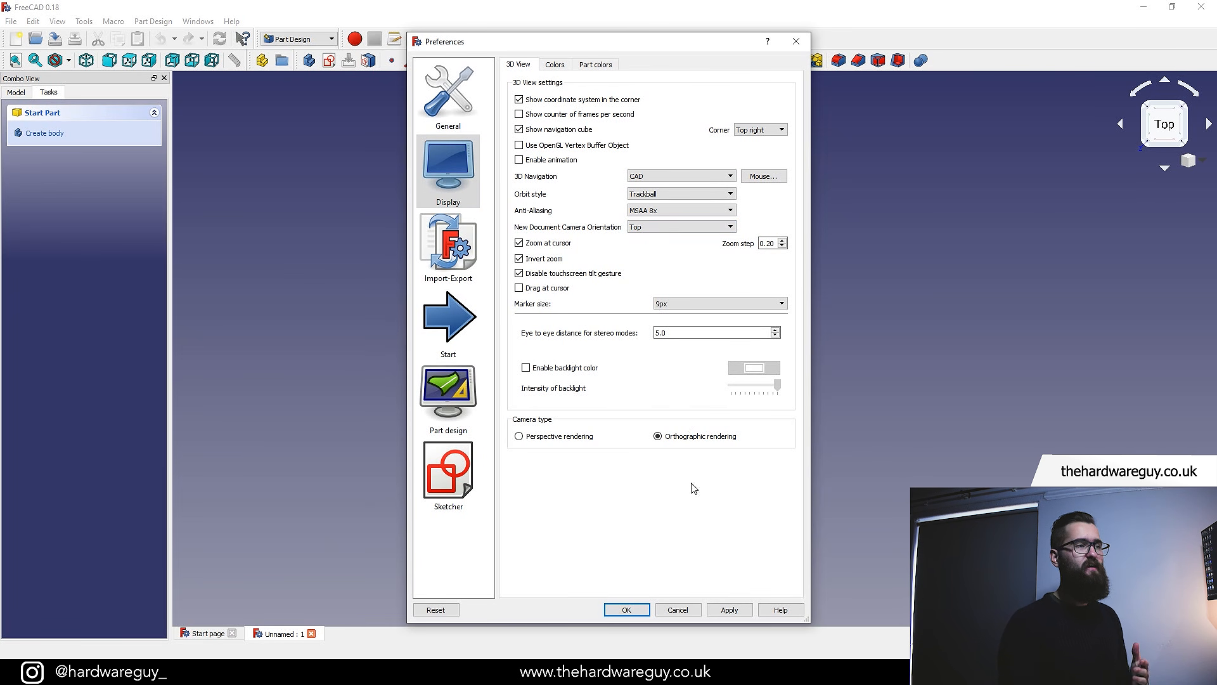
left_click(626, 610)
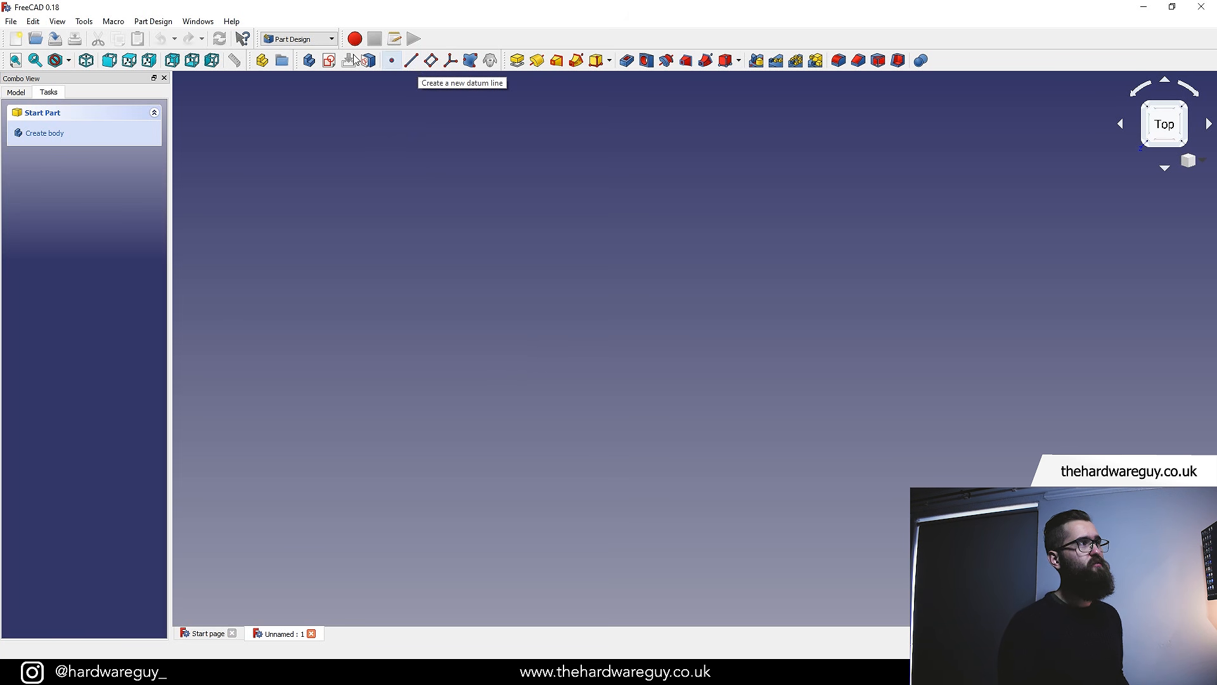
Switch to the Start workbench and back to Part Design
left_click(311, 38)
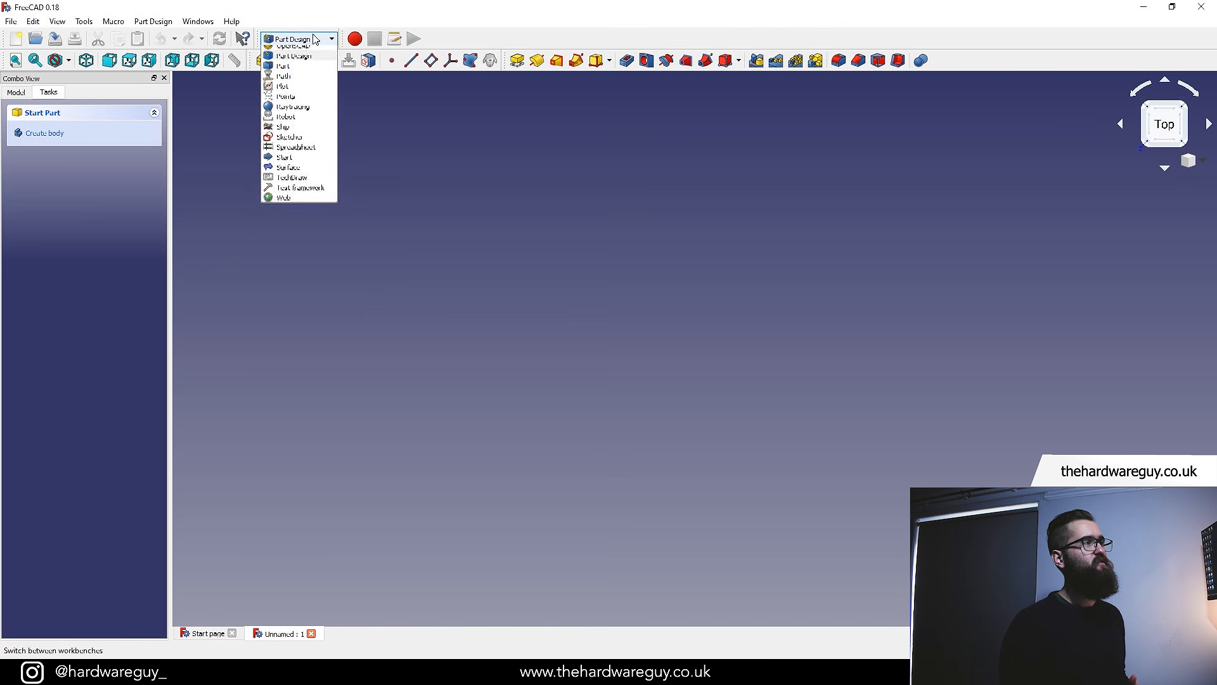
left_click(300, 254)
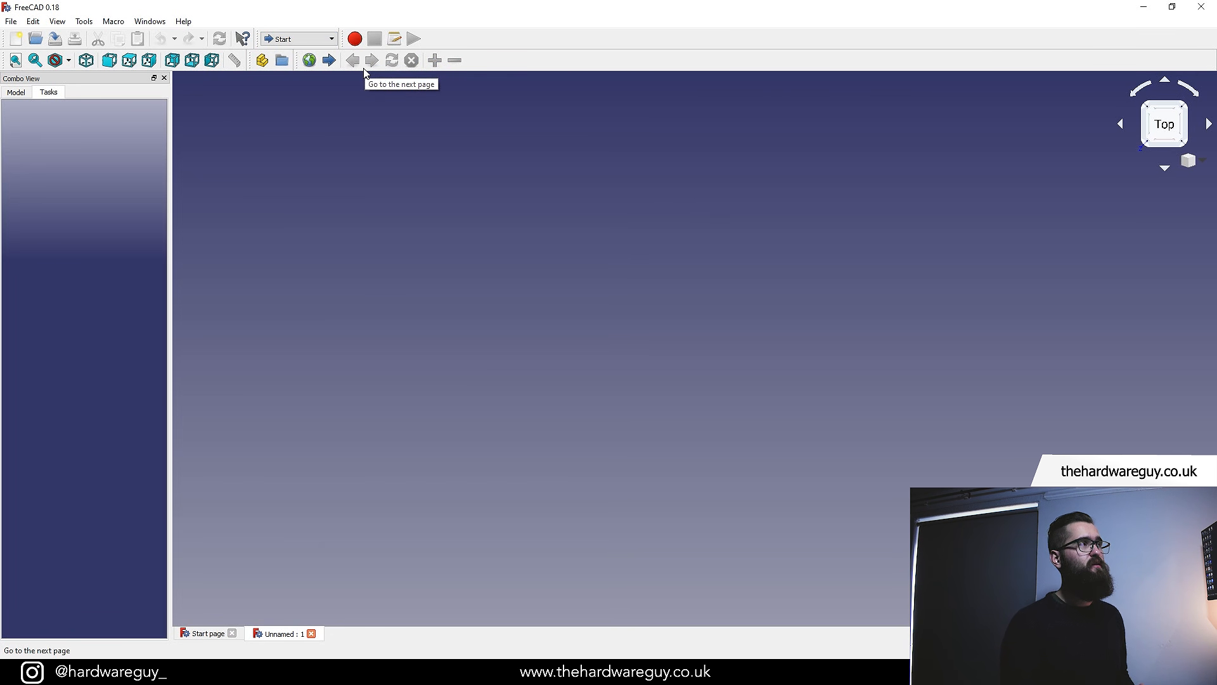
left_click(298, 39)
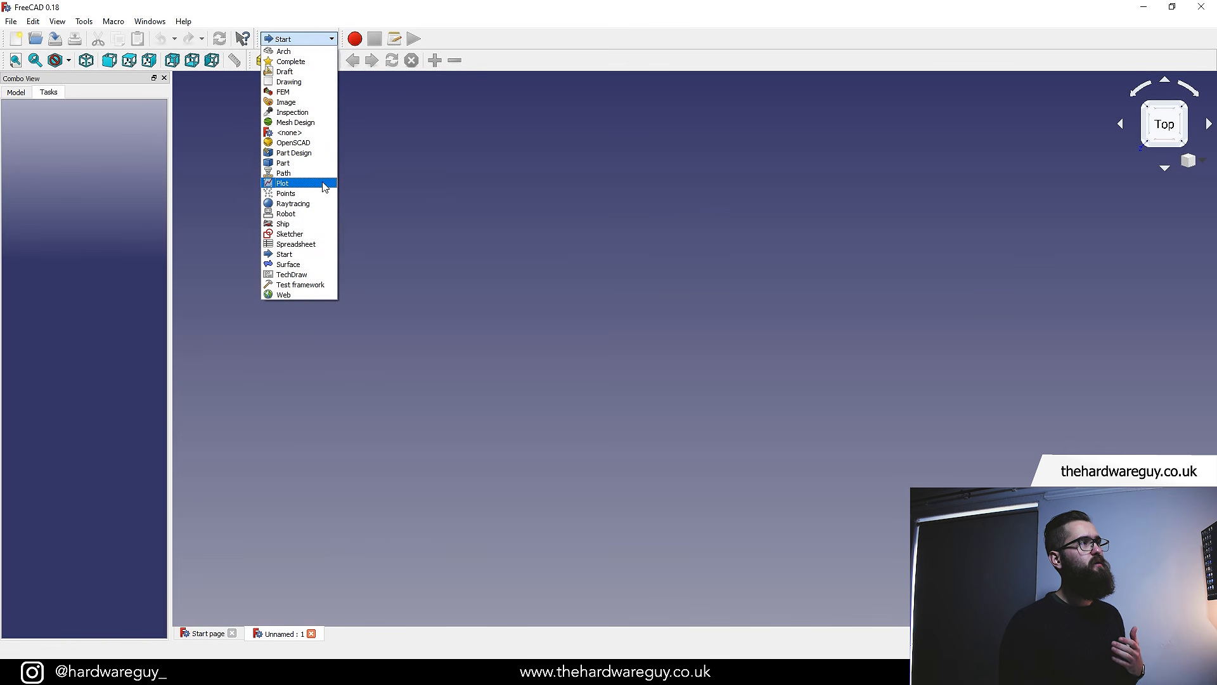
left_click(320, 153)
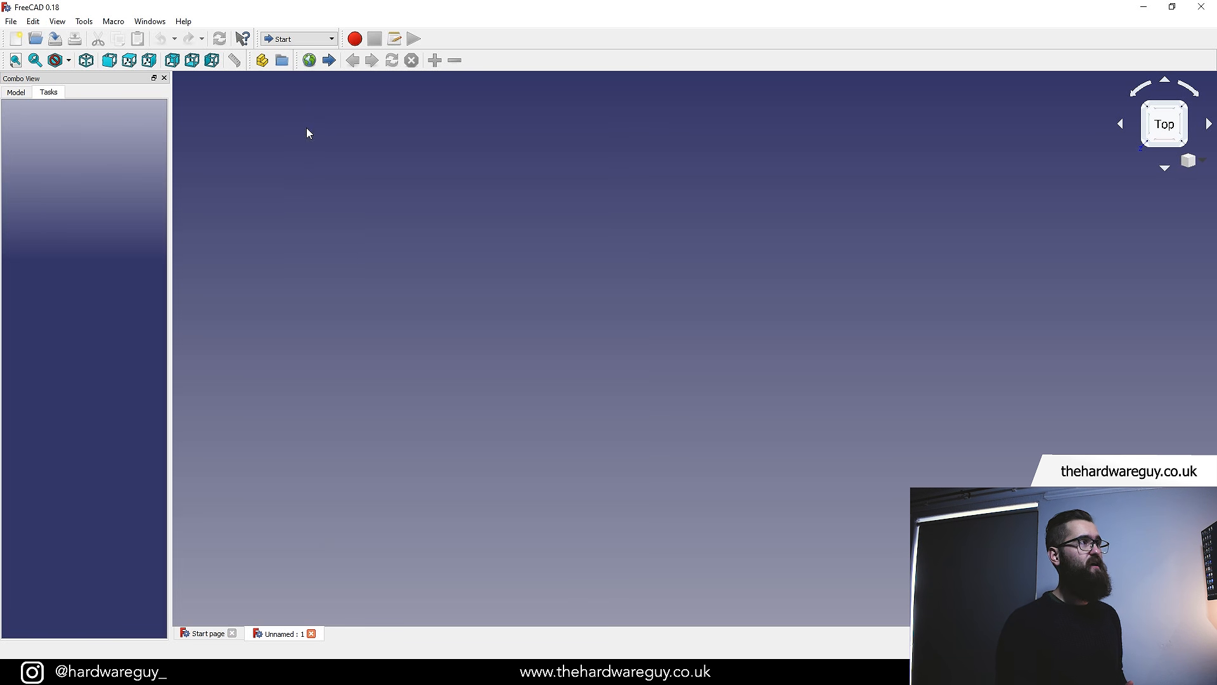
left_click(327, 39)
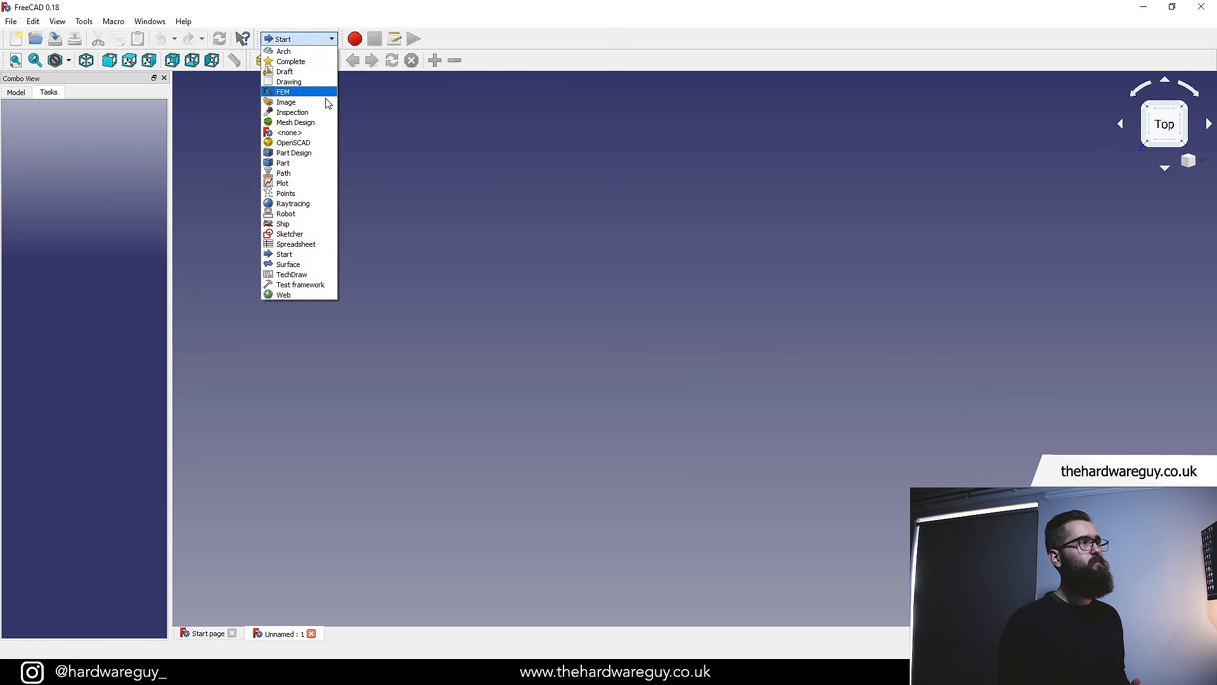
left_click(317, 153)
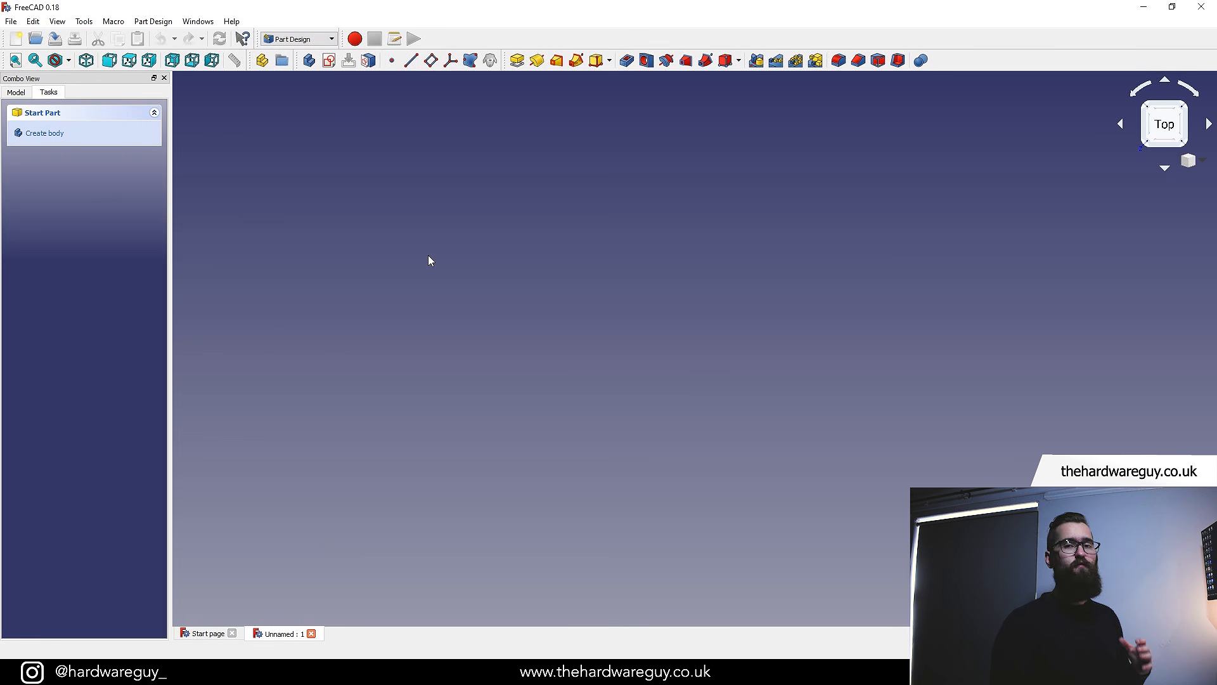
Save the document under the file name tutorial
left_click(22, 93)
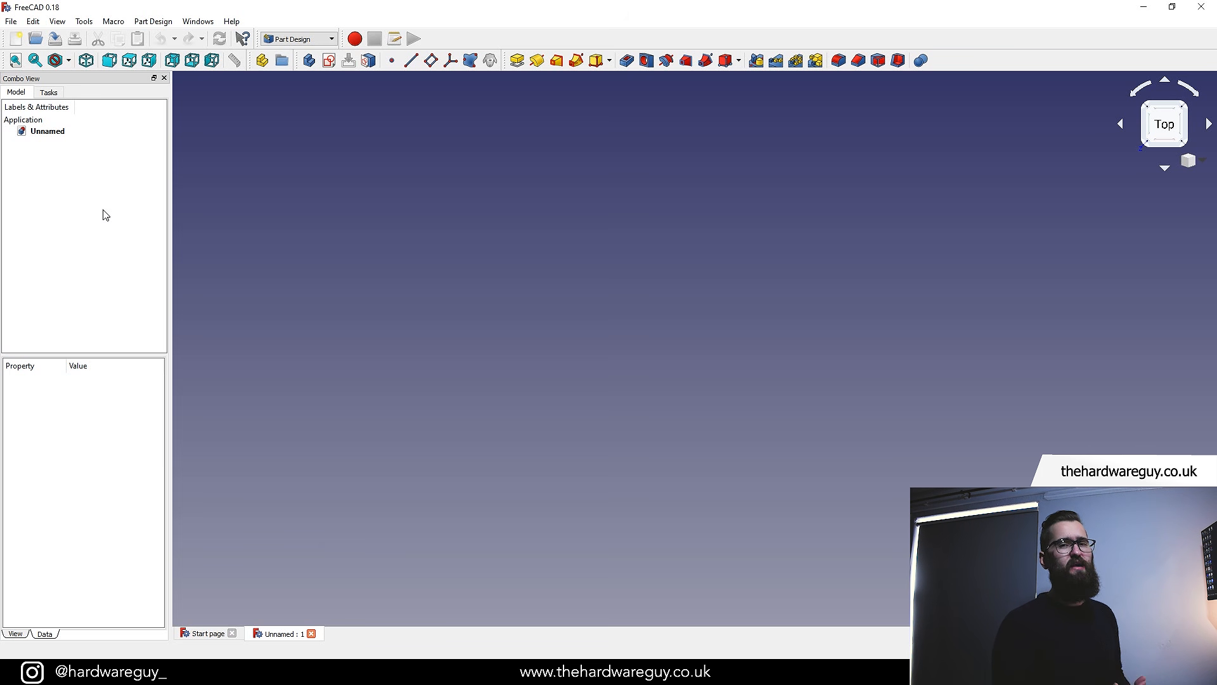
left_click(48, 132)
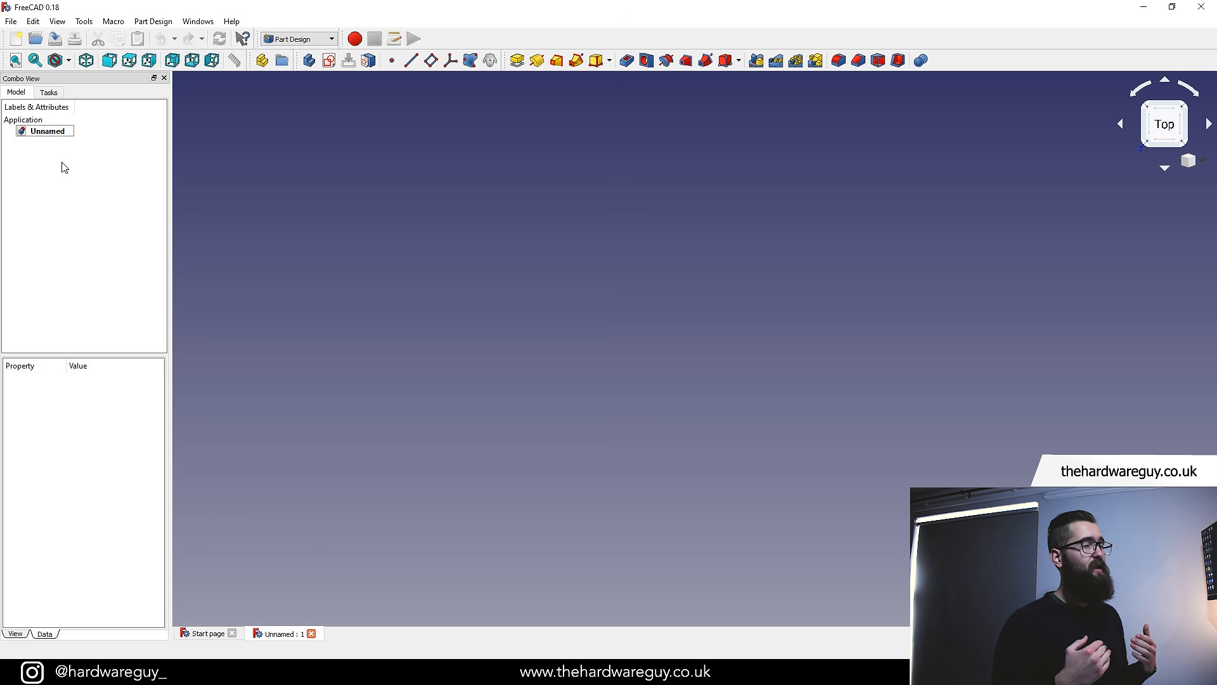
left_click(10, 21)
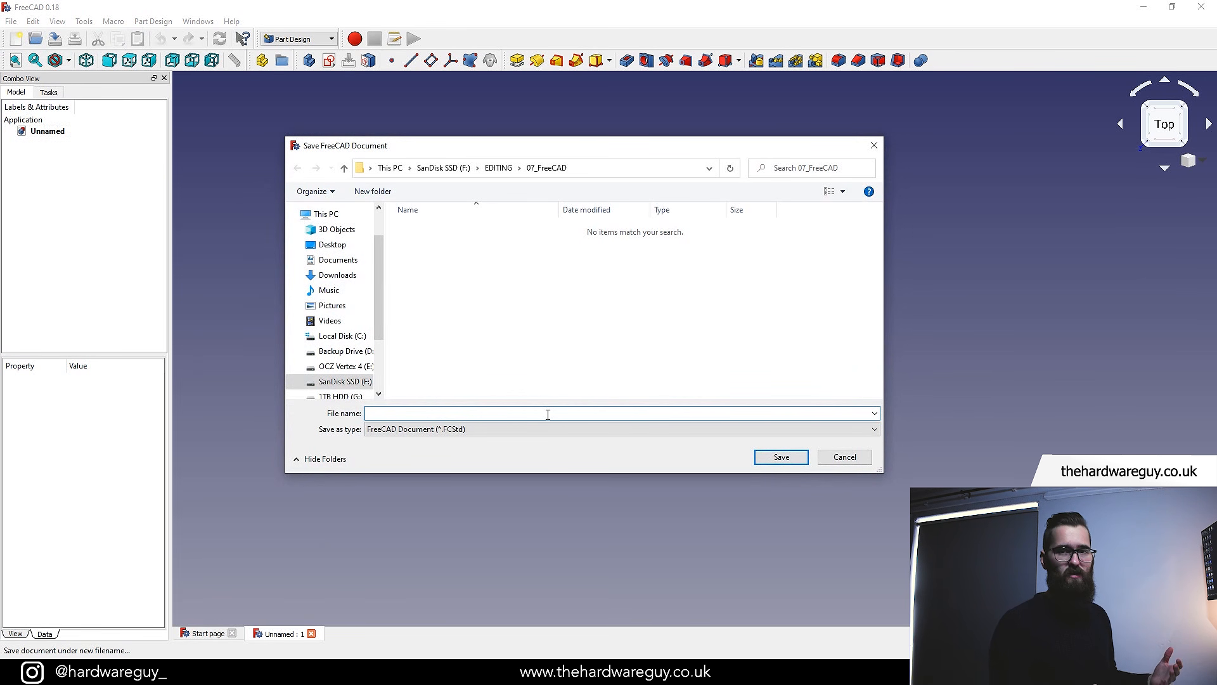
type("tutorial")
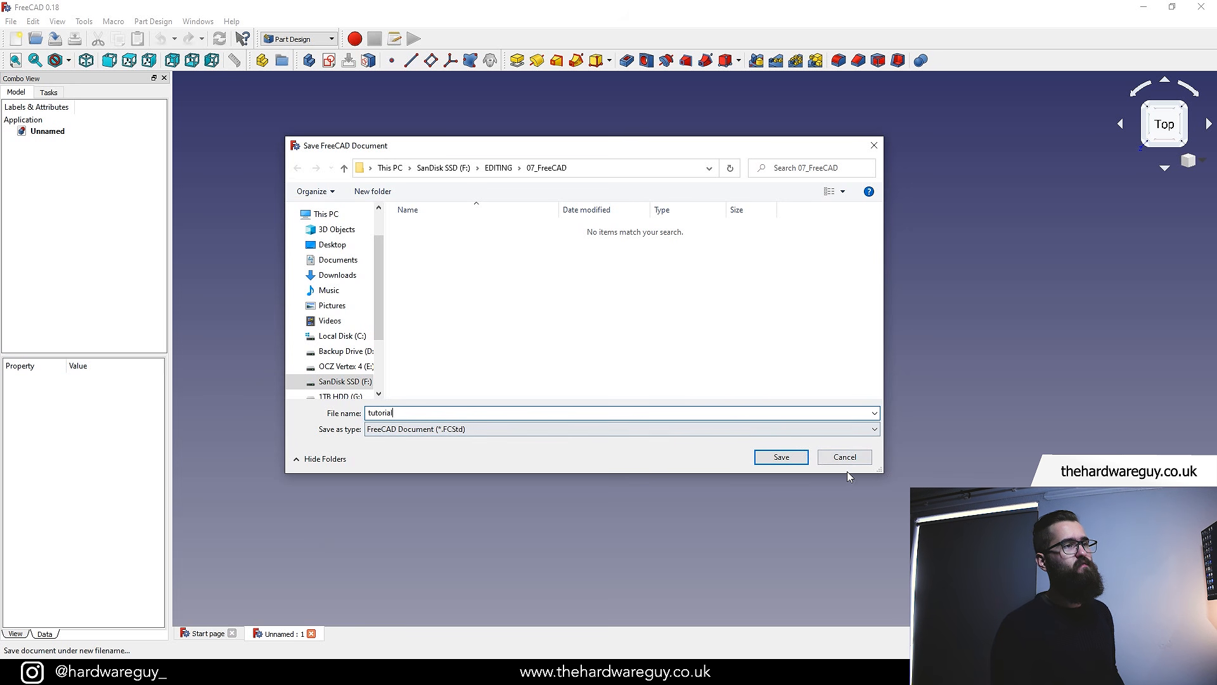
left_click(782, 456)
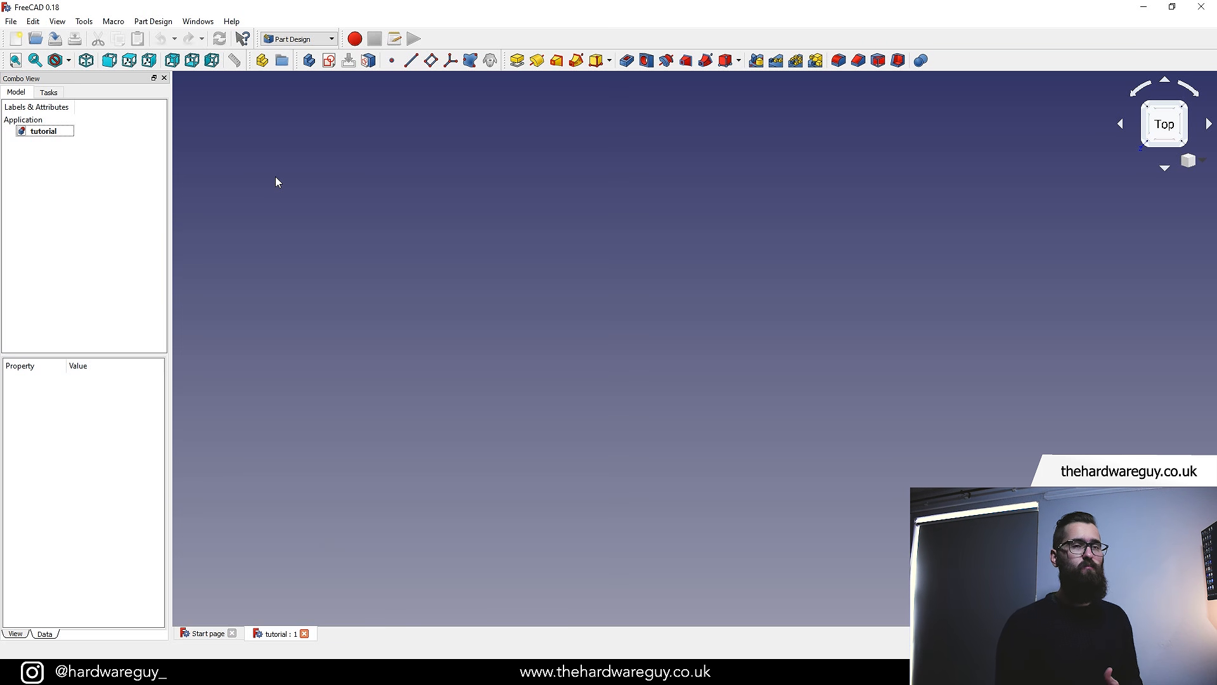
Create a new body in the document and toggle its Origin's visibility
left_click(309, 61)
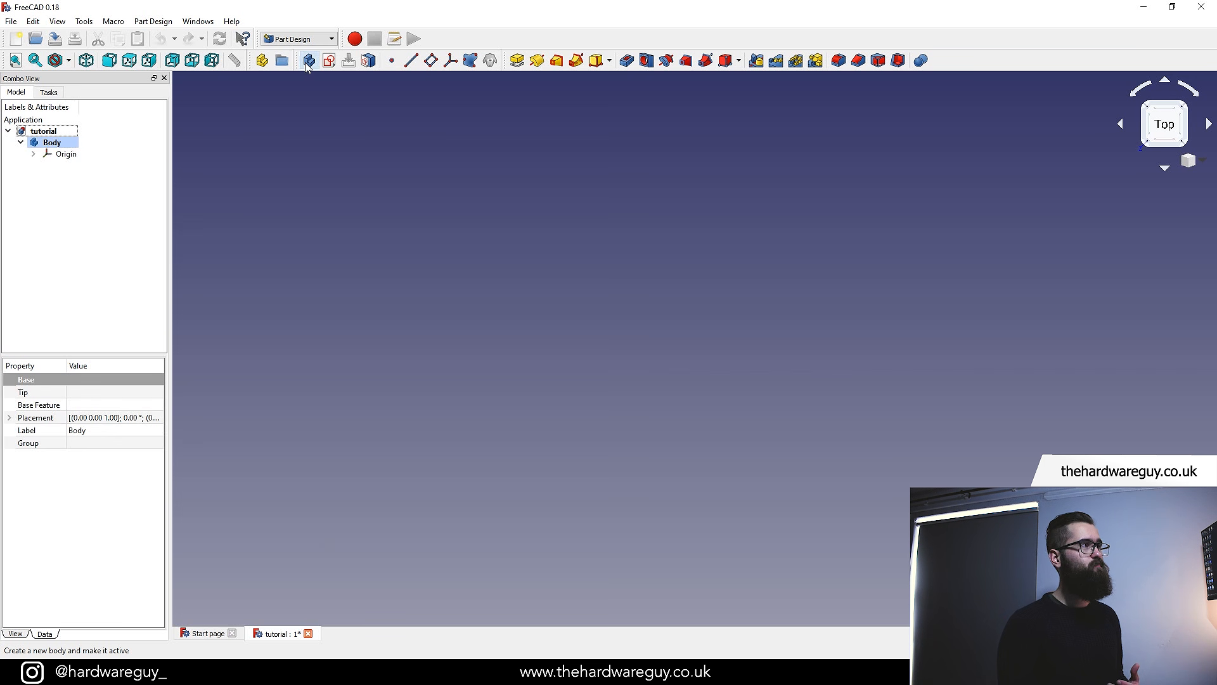
left_click(65, 157)
left_click(67, 191)
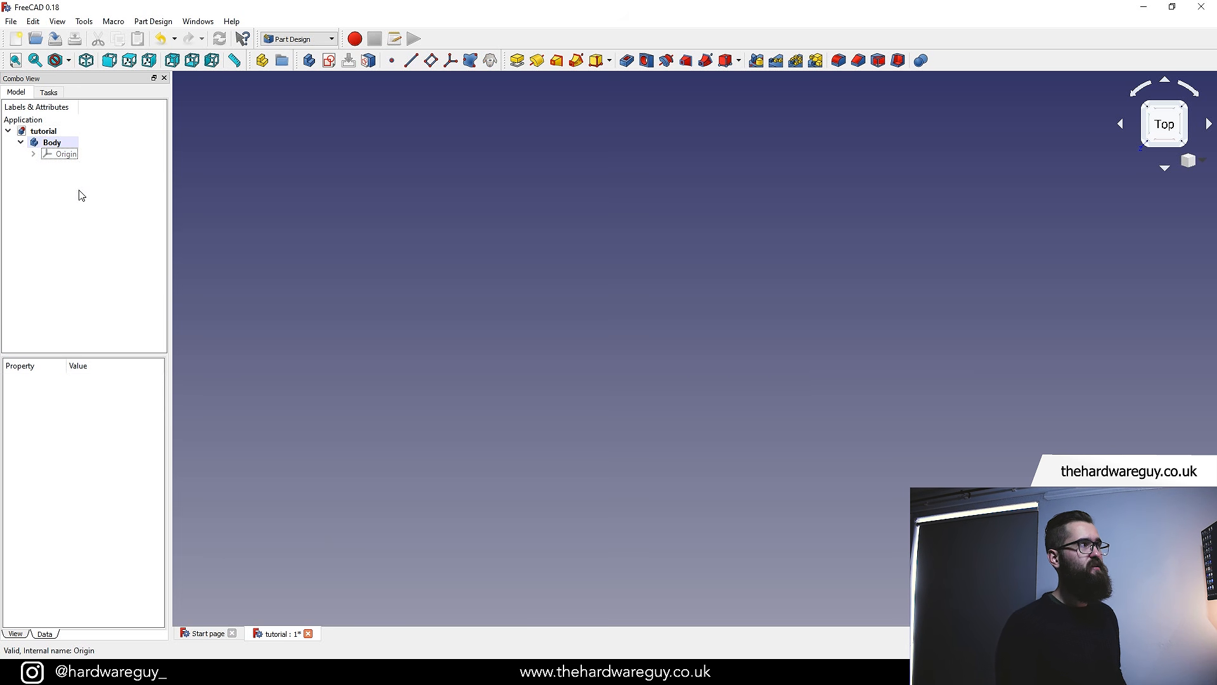
left_click(71, 156)
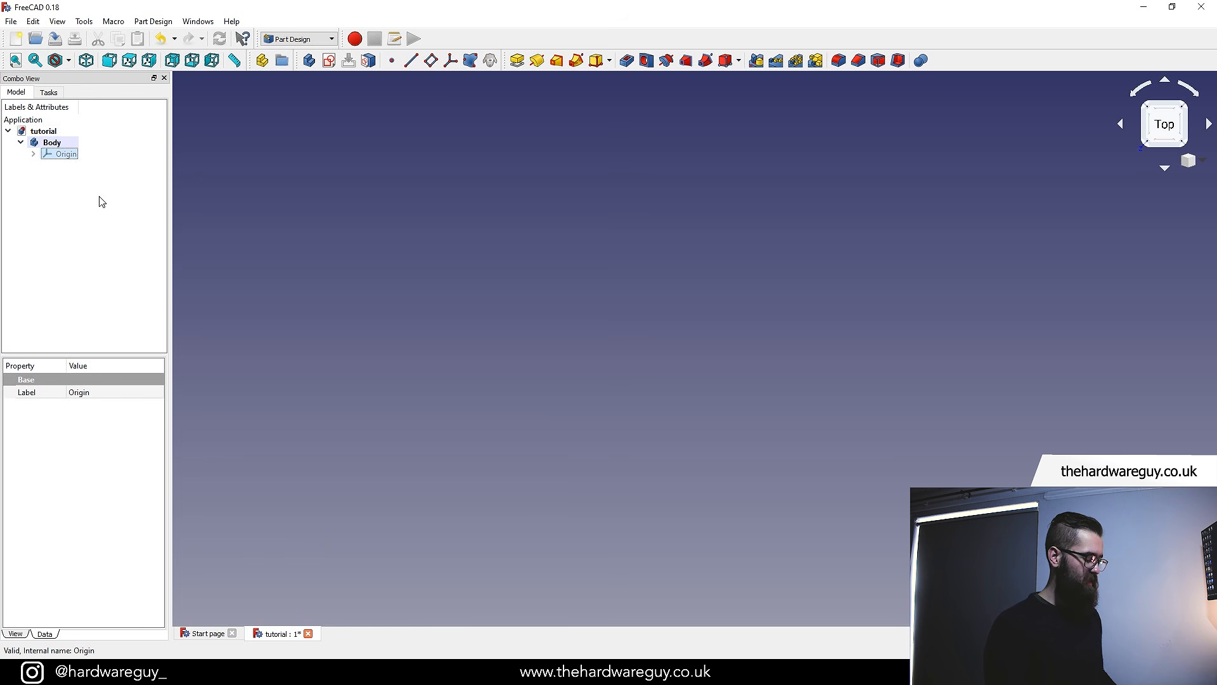
key("space")
key("space")
key("space")
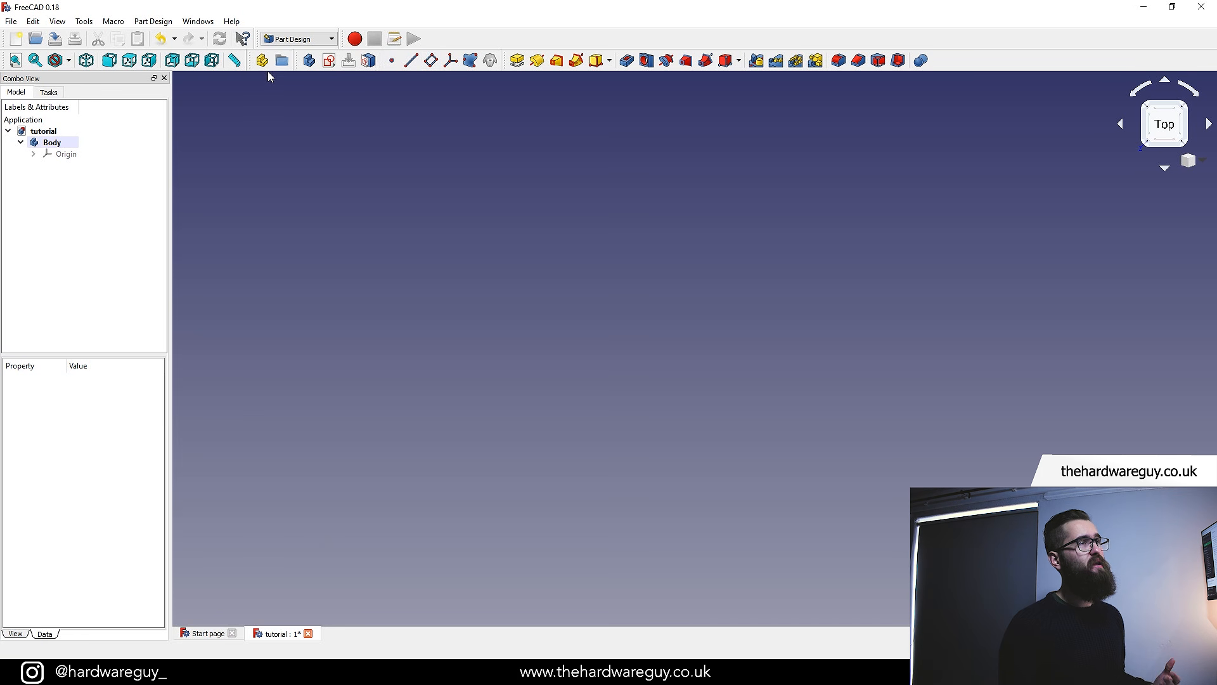
Create a new sketch on the XY_Plane
left_click(331, 60)
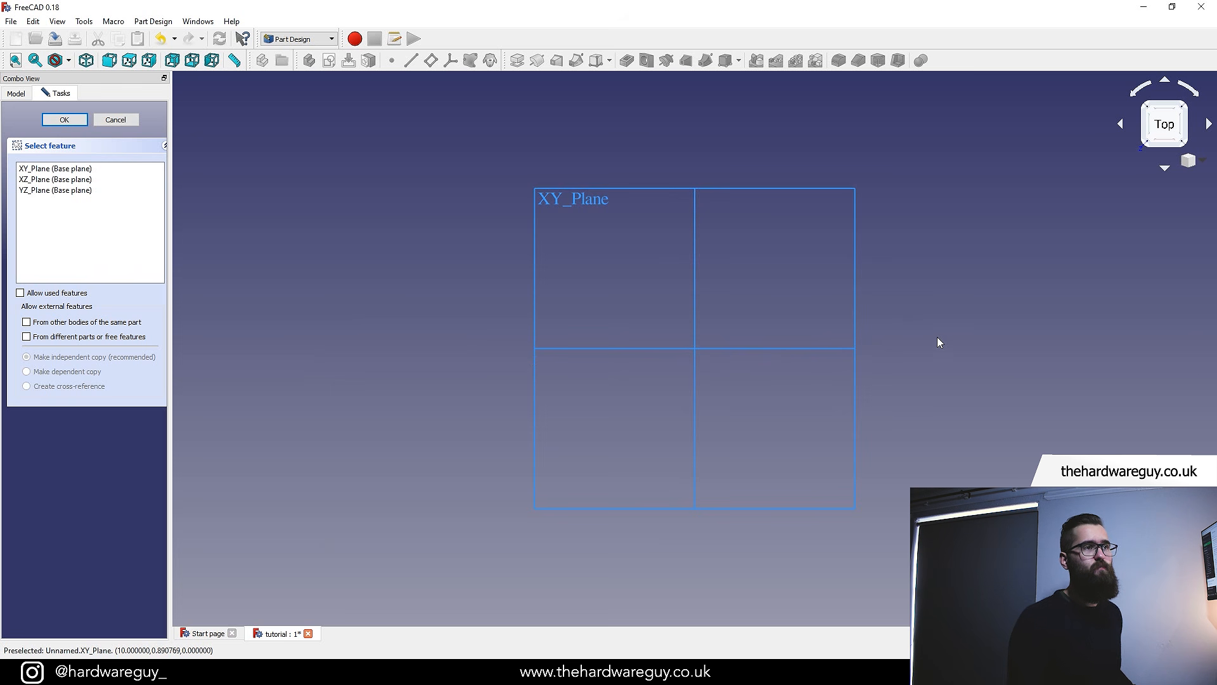
middle_click_drag(937, 336, 889, 329)
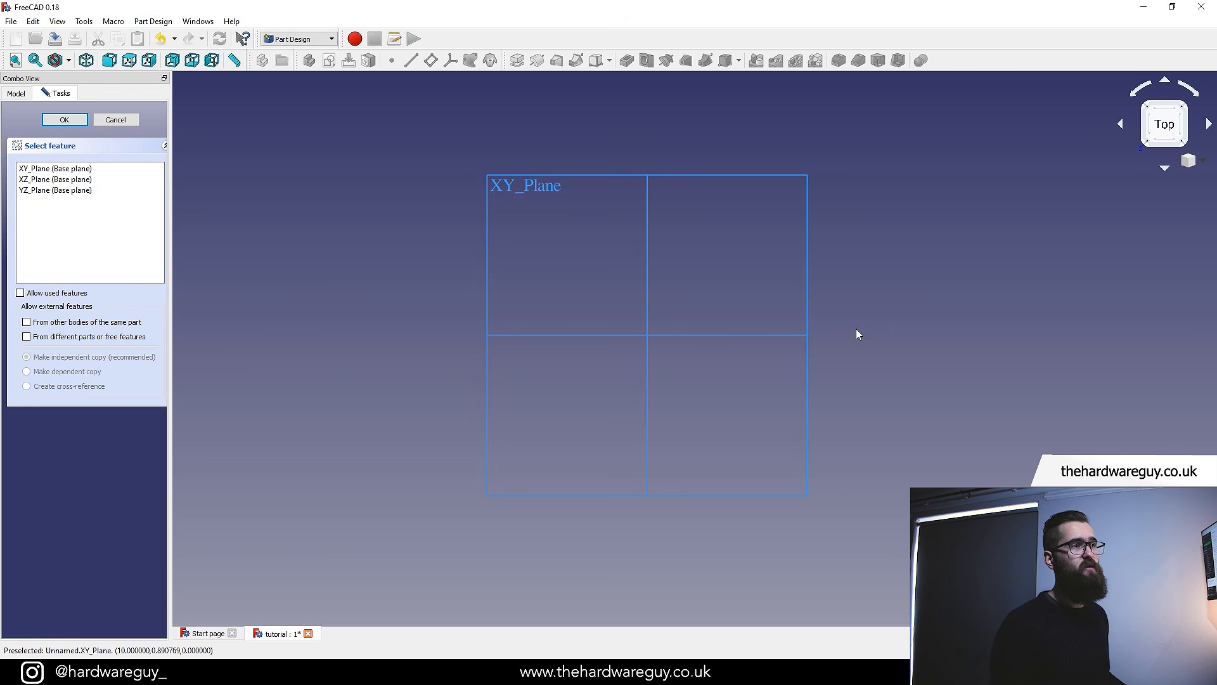
middle_click_drag(856, 334, 788, 456)
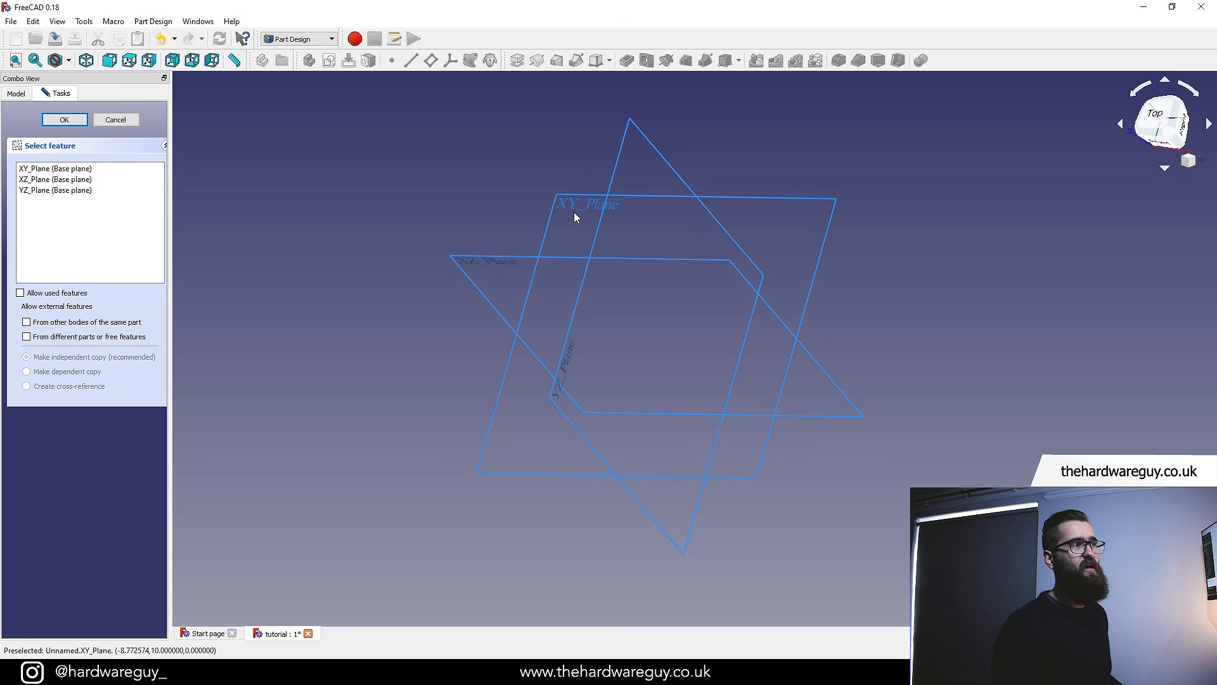
left_click(755, 201)
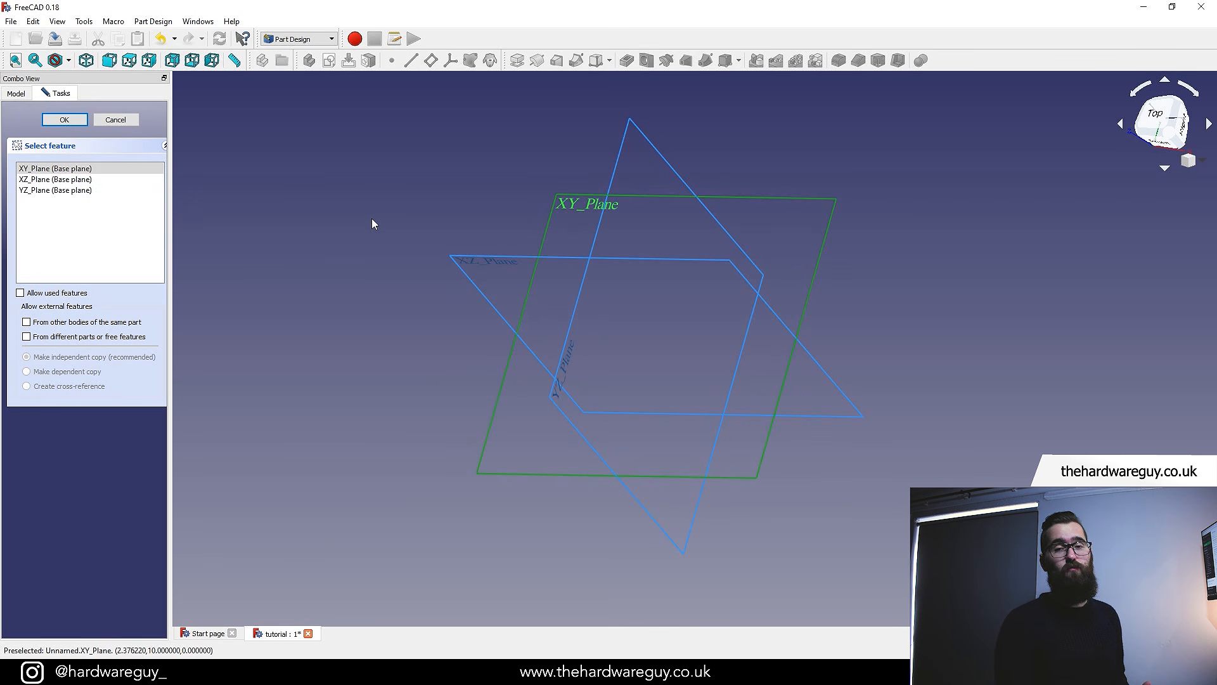
left_click(65, 119)
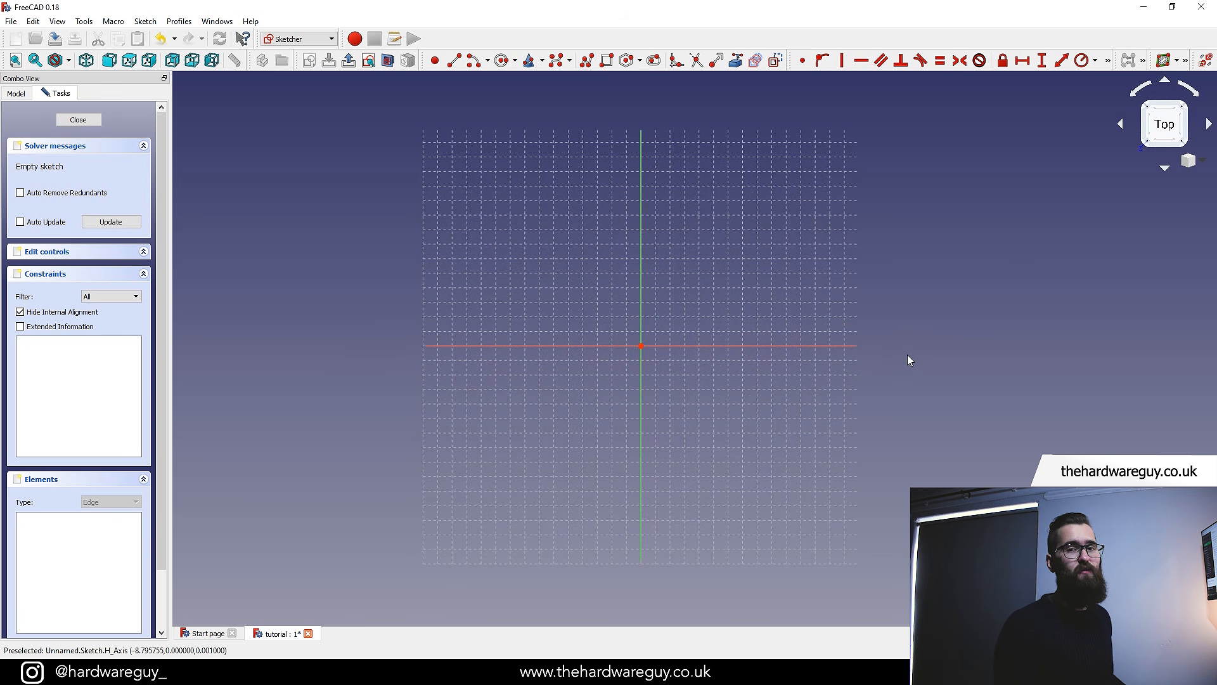
mouse_move(926, 453)
middle_mouse_down()
mouse_move(824, 435)
mouse_move(766, 378)
mouse_move(851, 422)
mouse_move(636, 329)
mouse_move(737, 402)
mouse_move(868, 396)
mouse_move(843, 511)
mouse_move(864, 443)
mouse_move(931, 475)
mouse_move(913, 483)
mouse_move(903, 427)
middle_mouse_up()
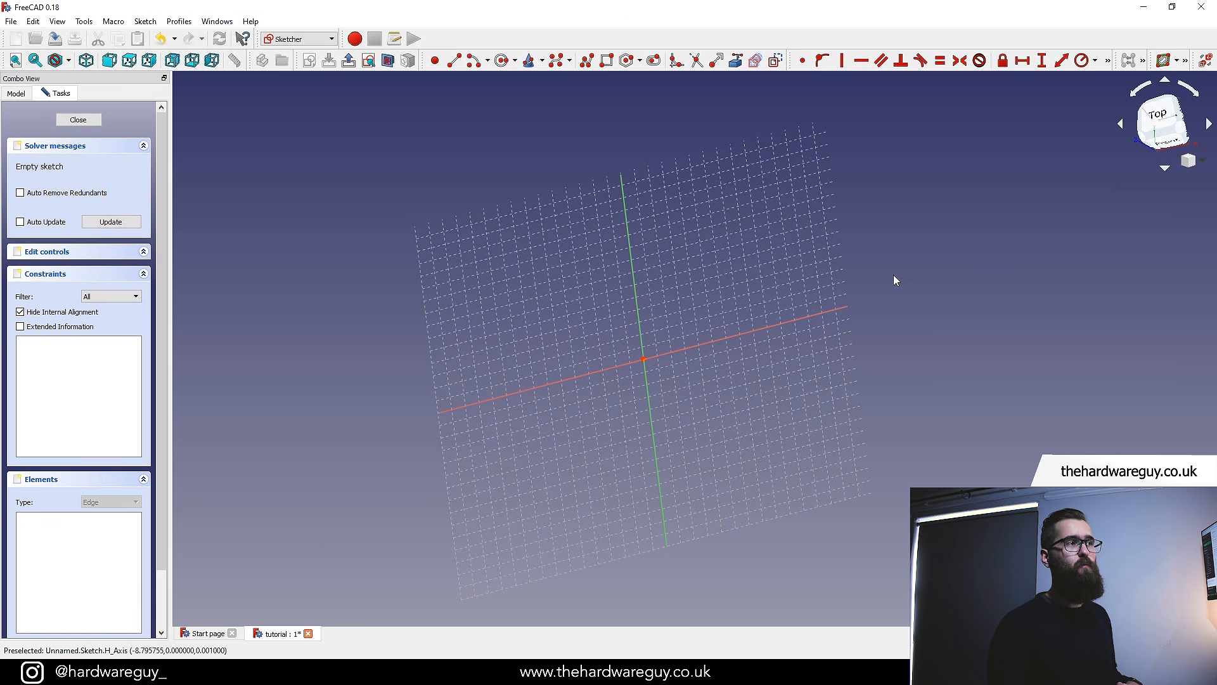
left_click(1164, 118)
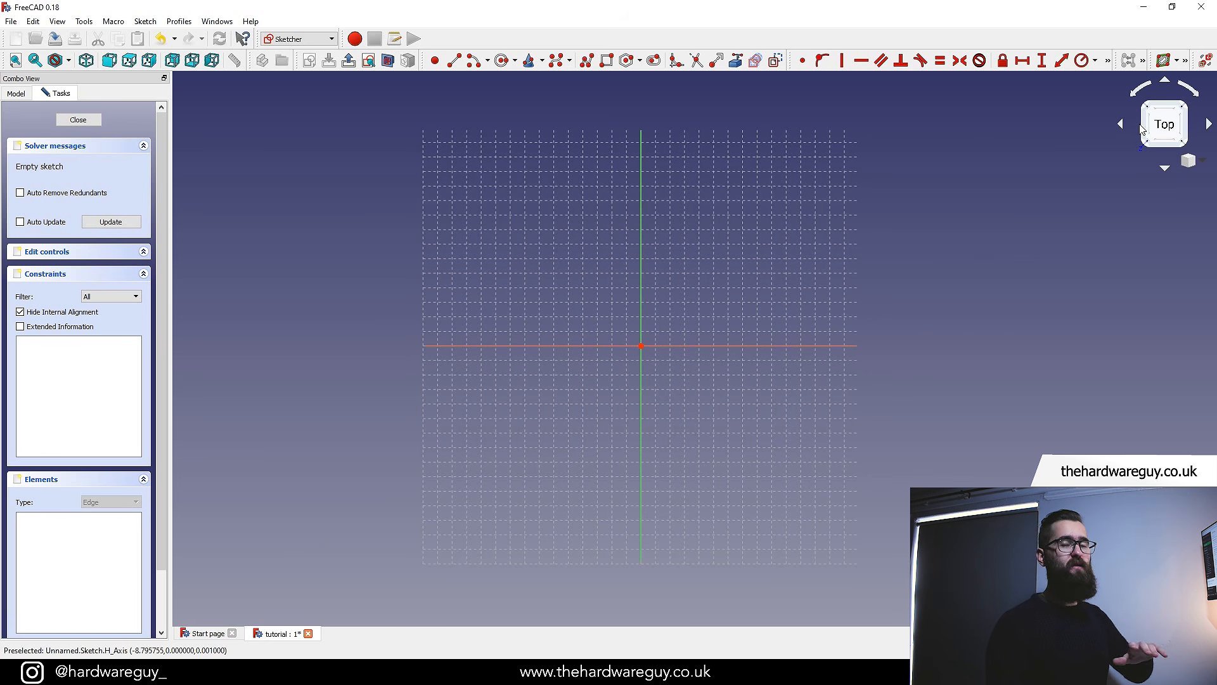
left_click(1166, 169)
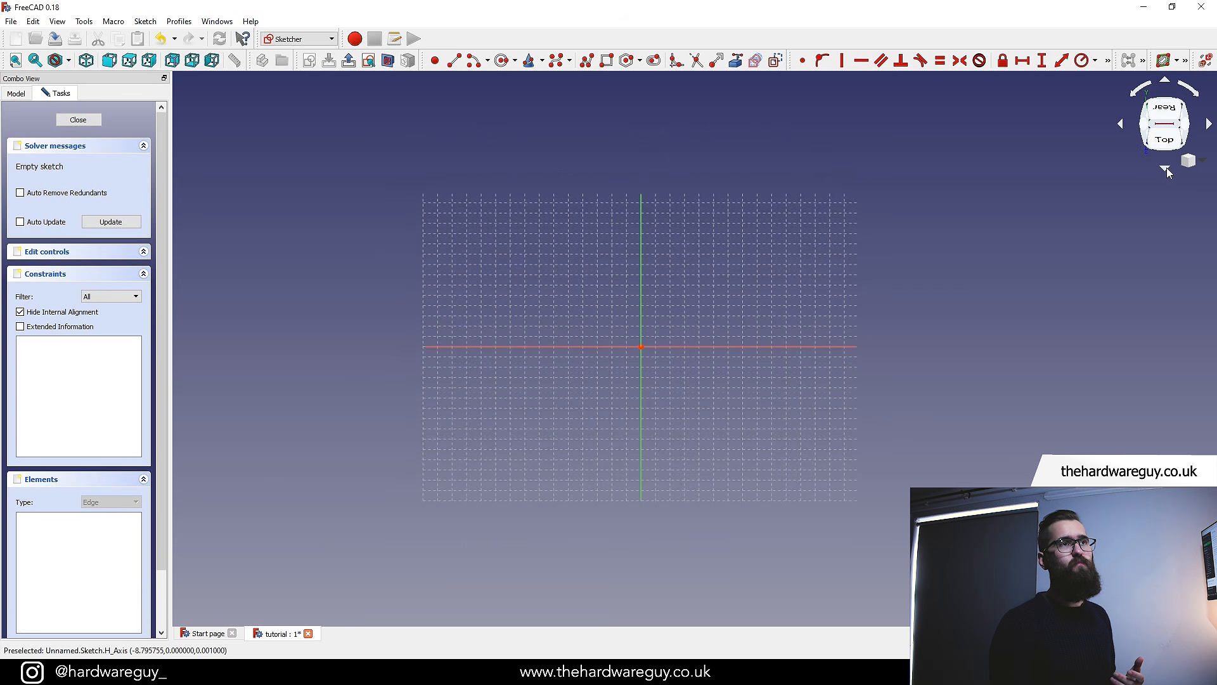
left_click(1167, 168)
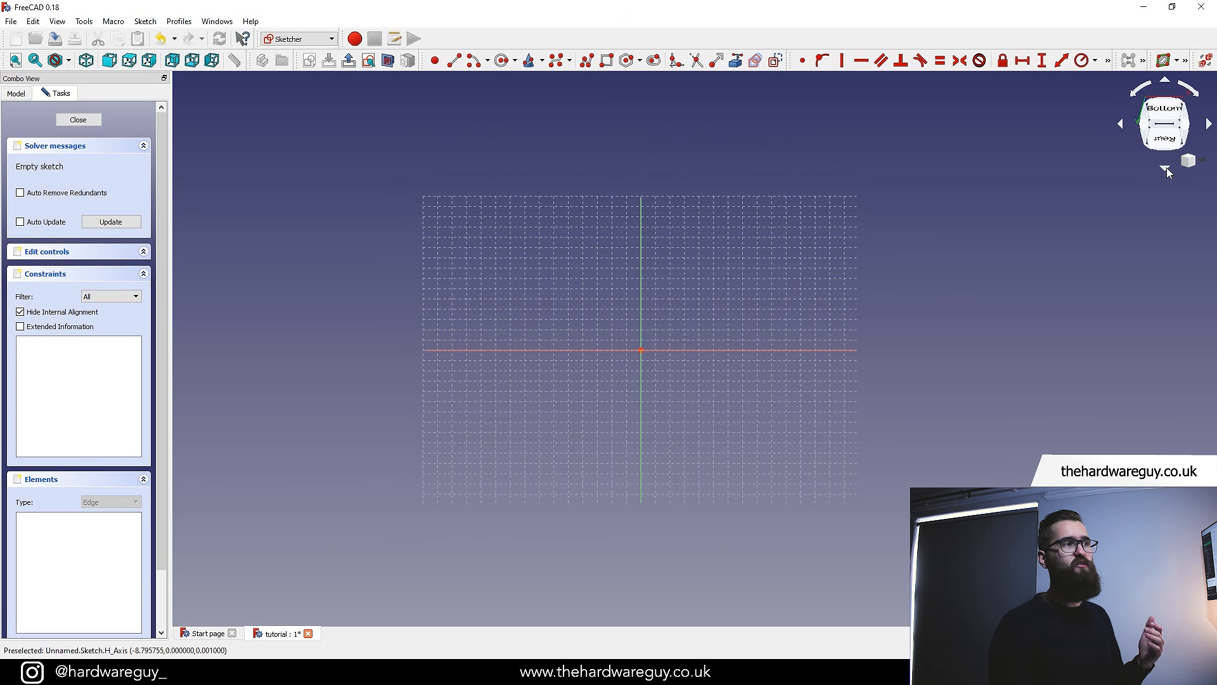
left_click(1165, 81)
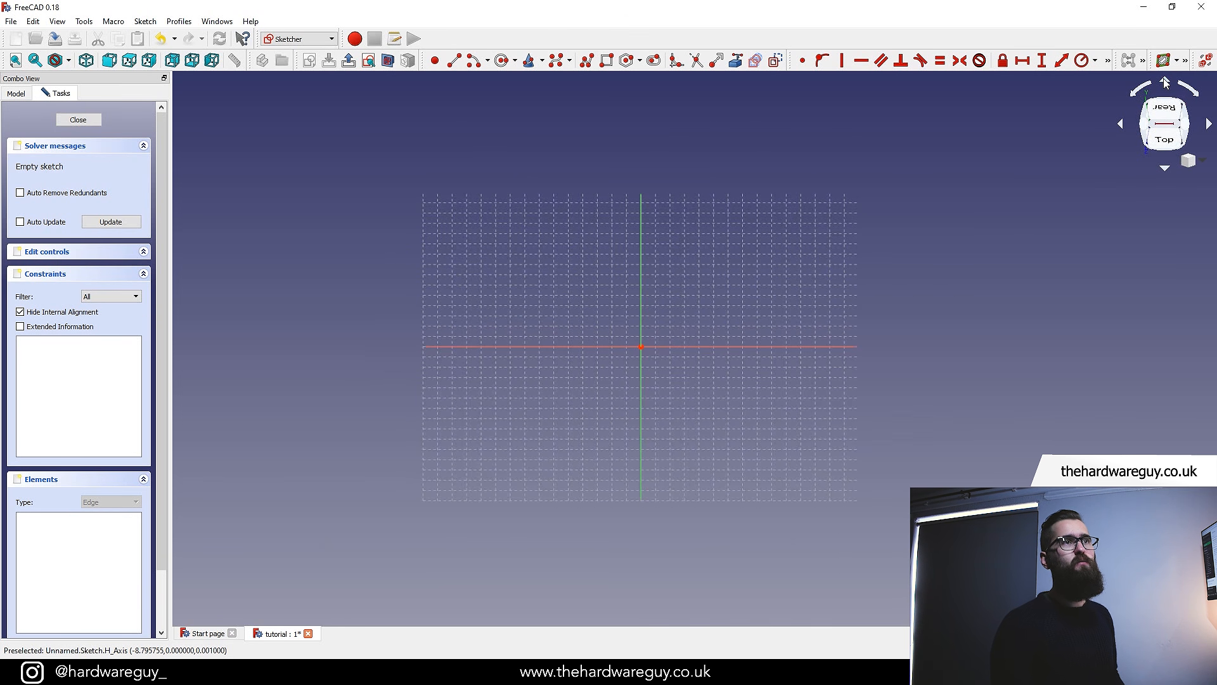
left_click(1165, 81)
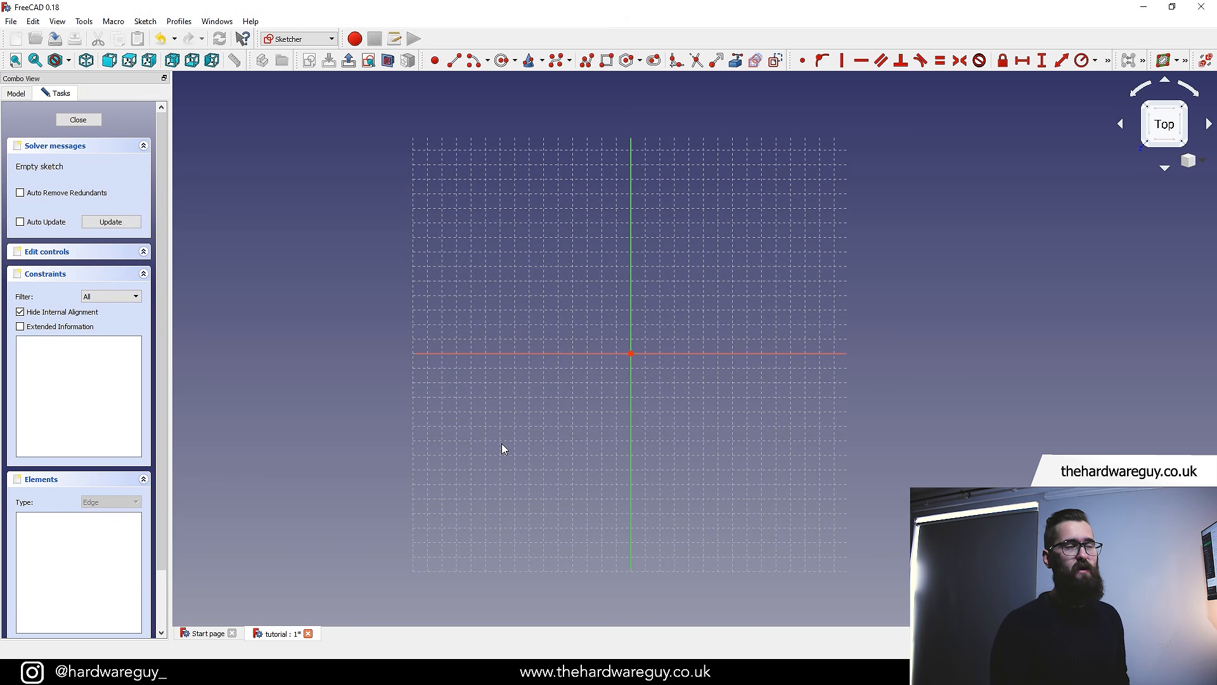
Draw four separate lines around the origin forming a rough quadrilateral: top, left, bottom and right sides
left_click(453, 62)
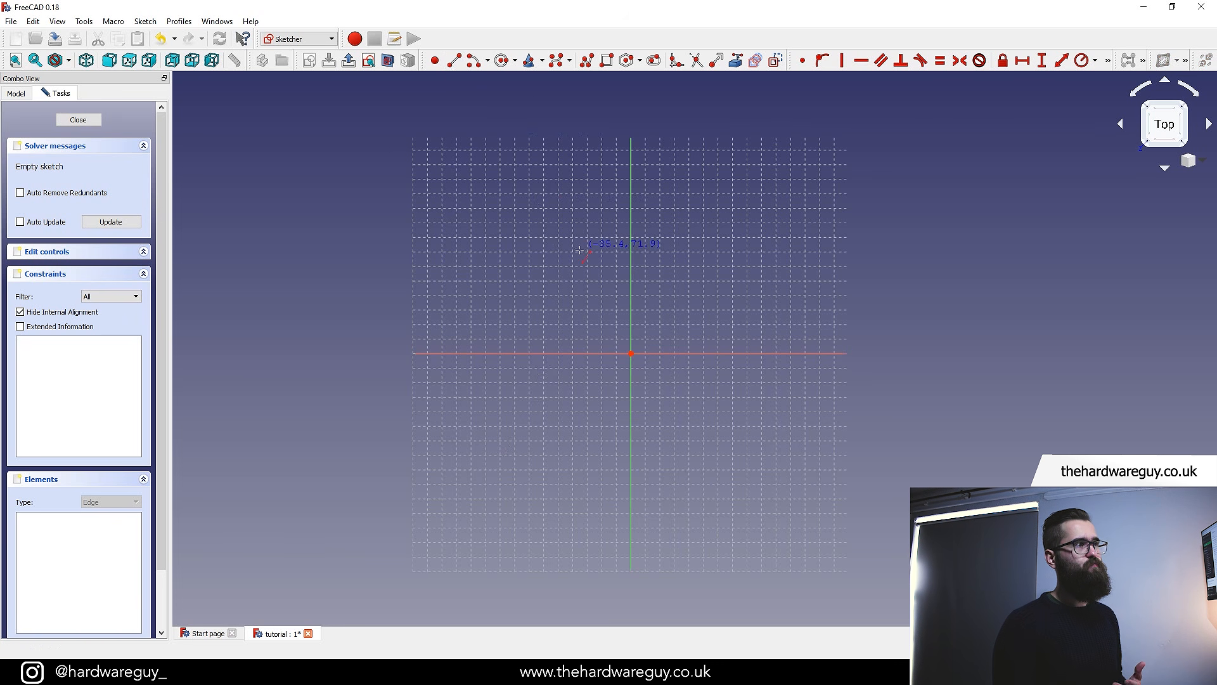
left_click(518, 269)
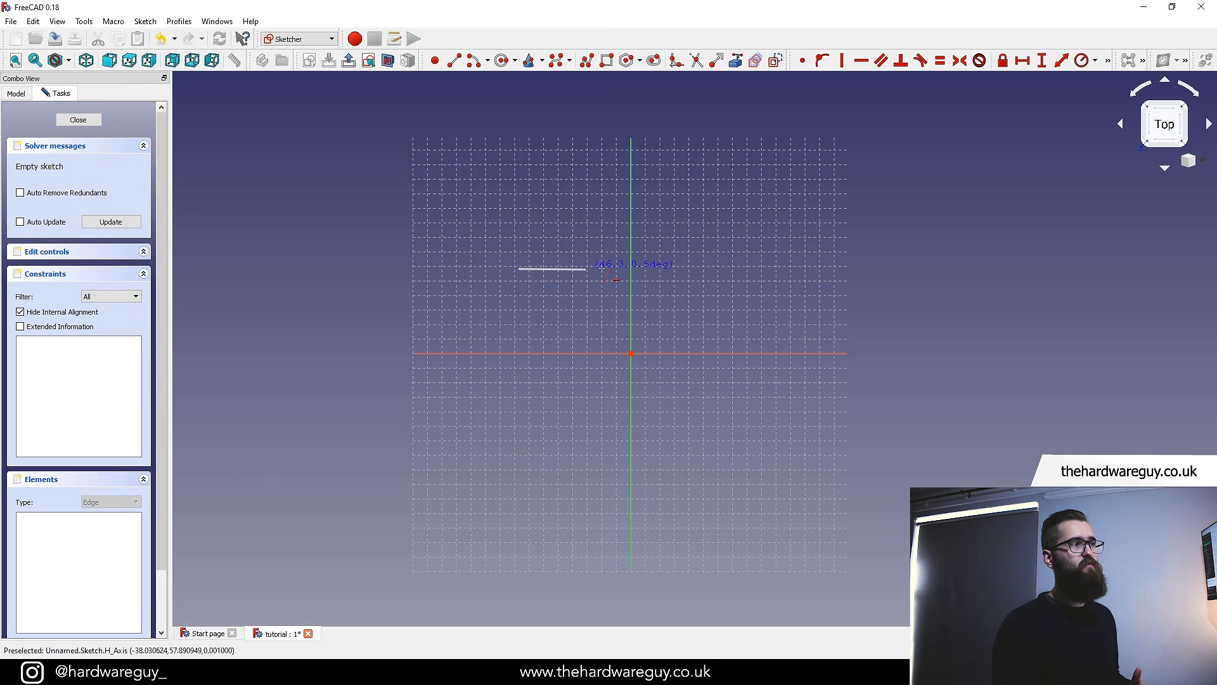
left_click(746, 244)
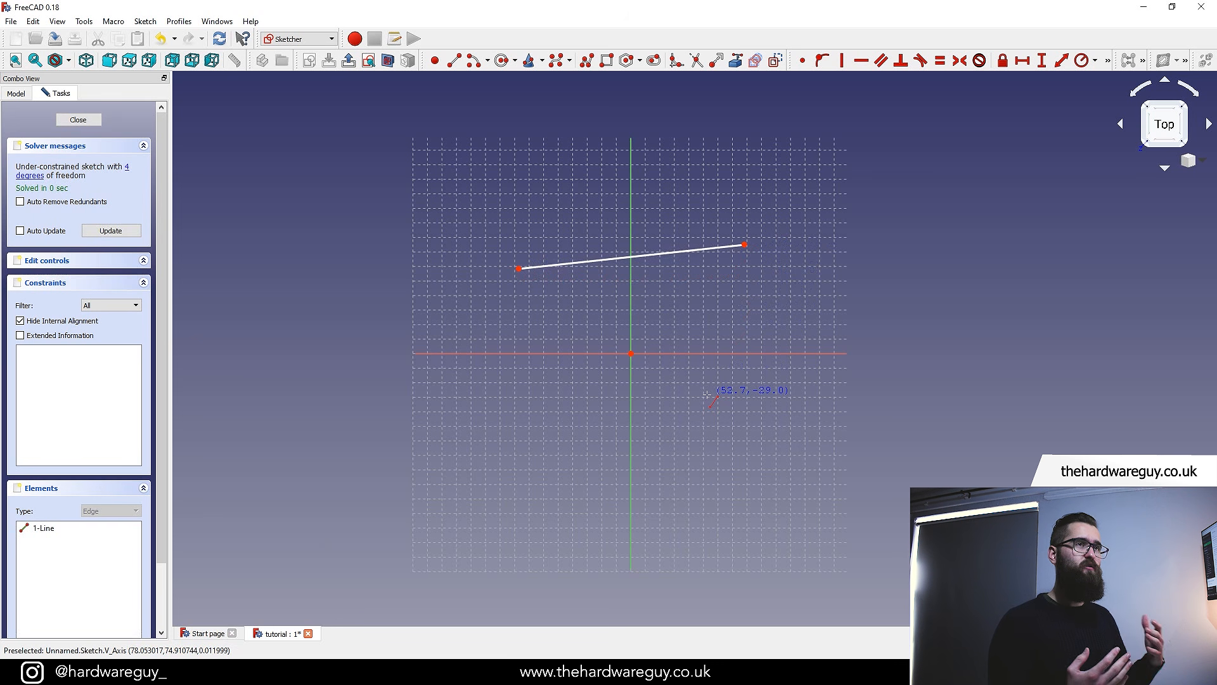
left_click(521, 304)
left_click(521, 485)
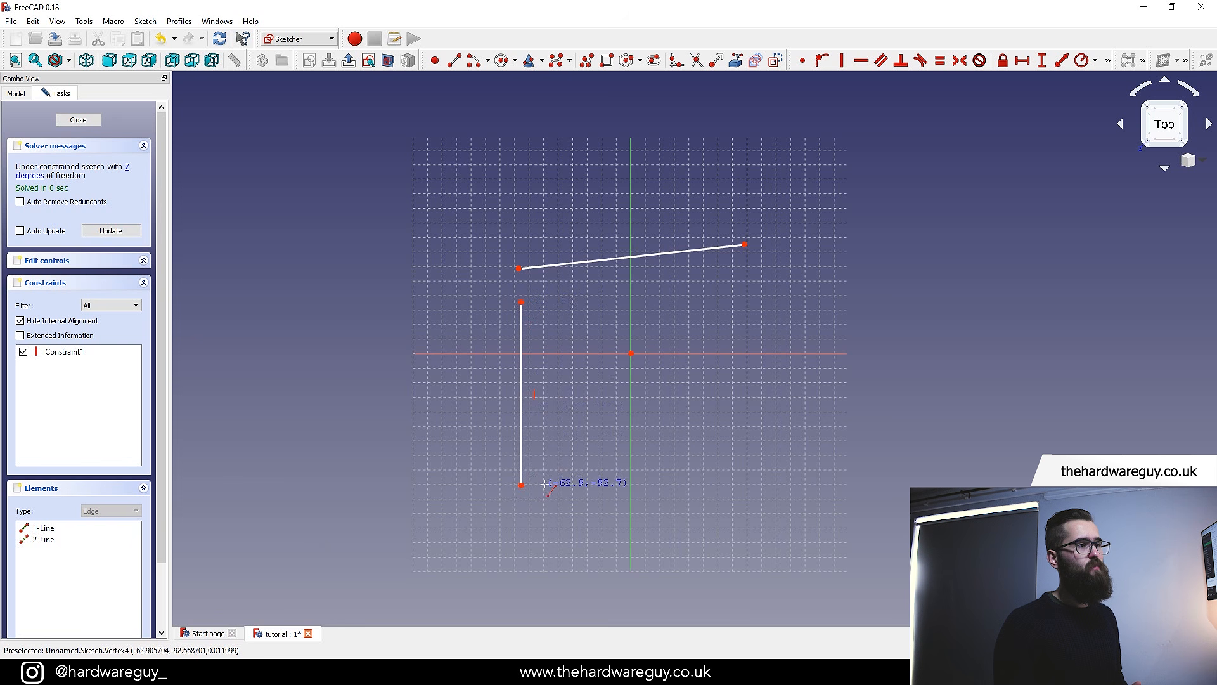
left_click(555, 474)
left_click(735, 466)
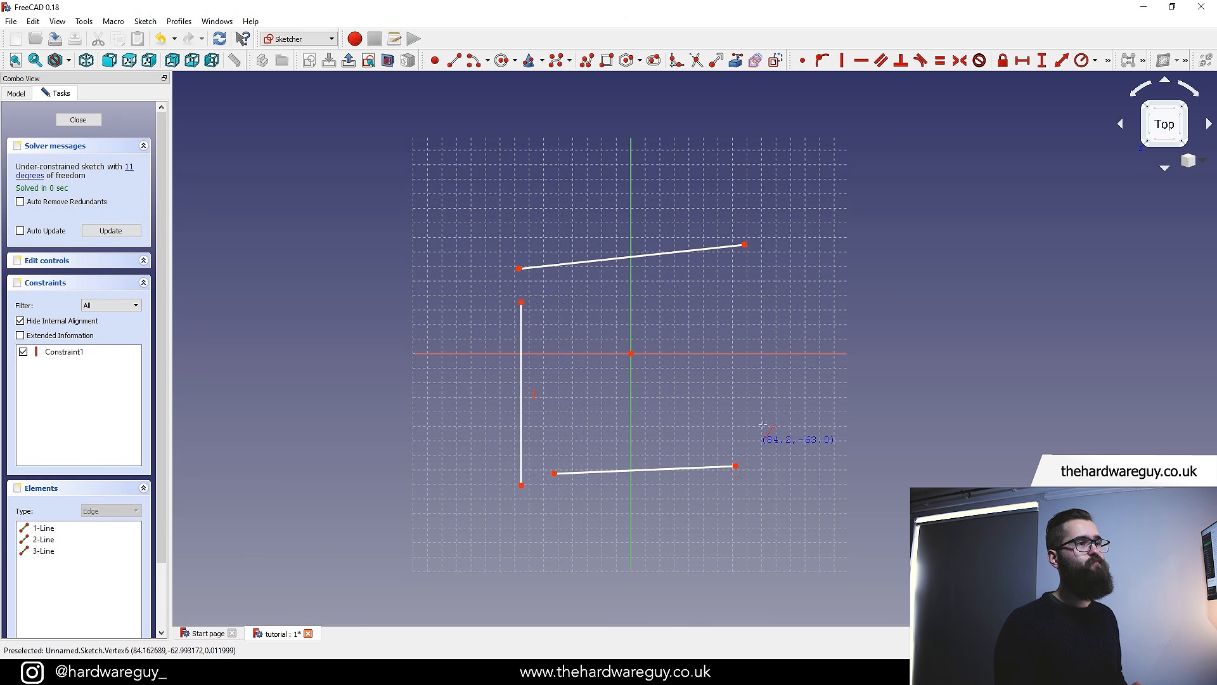
left_click(760, 272)
left_click(760, 439)
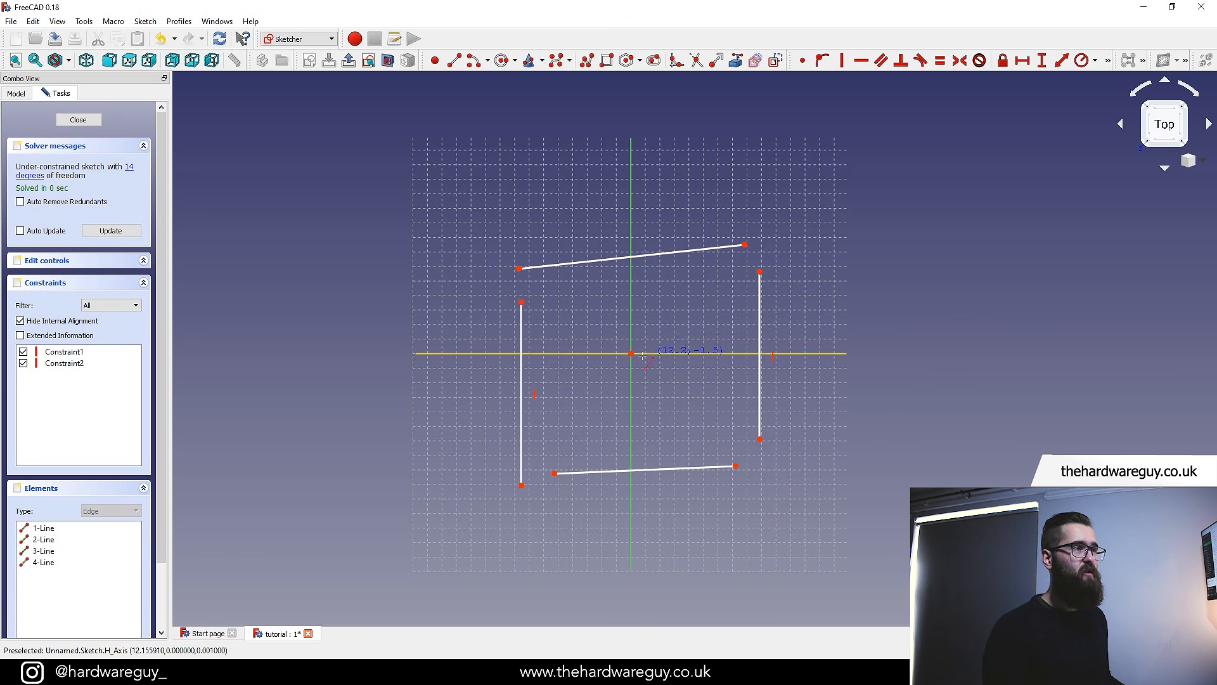
Make the top line's left end coincident with the left line's top end
scroll(631, 348, "up", 1)
scroll(650, 321, "up", 1)
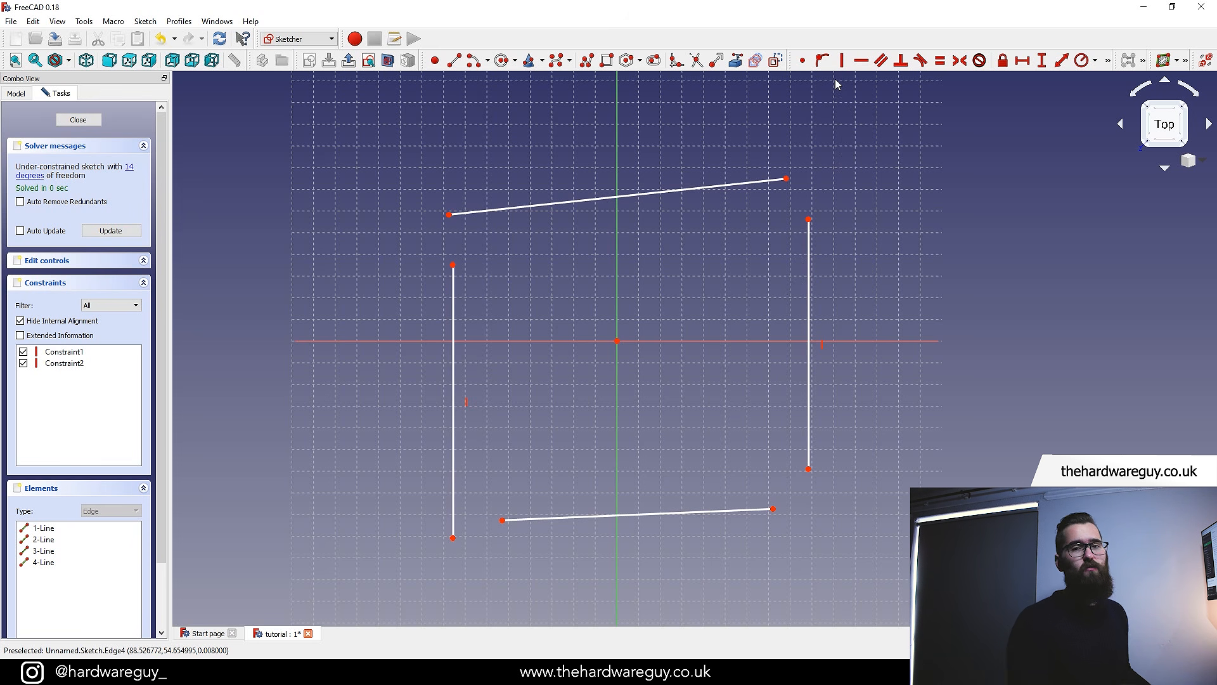
left_click(804, 61)
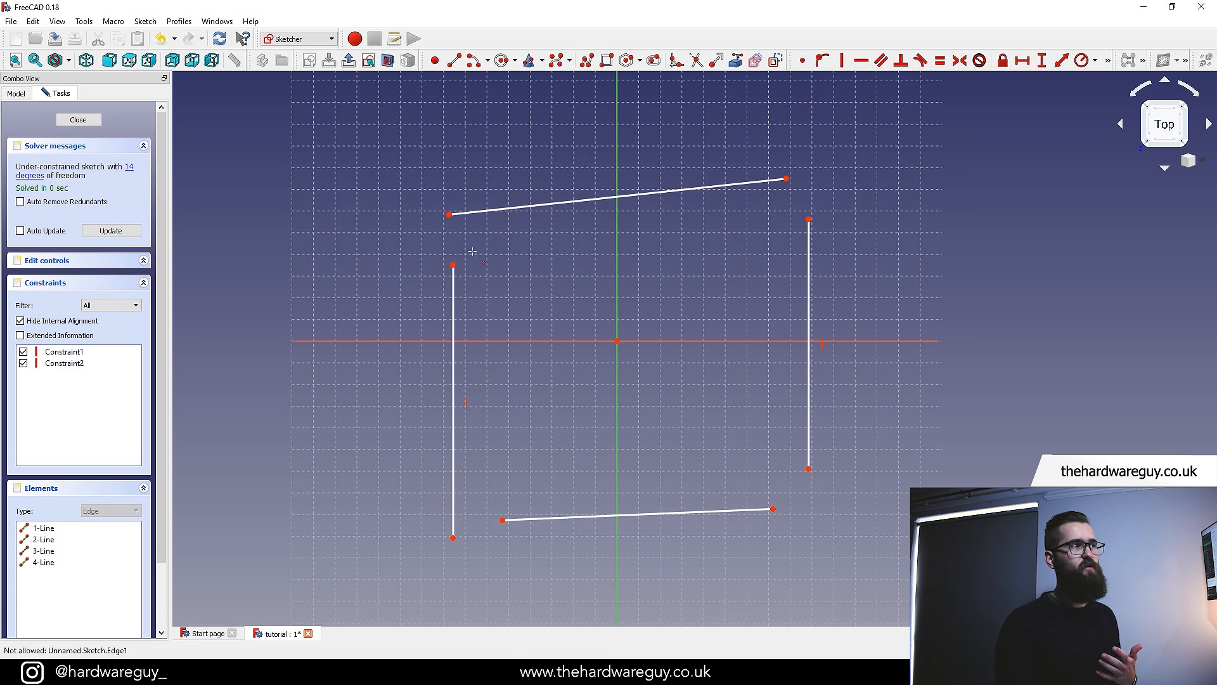
scroll(538, 251, "up", 2)
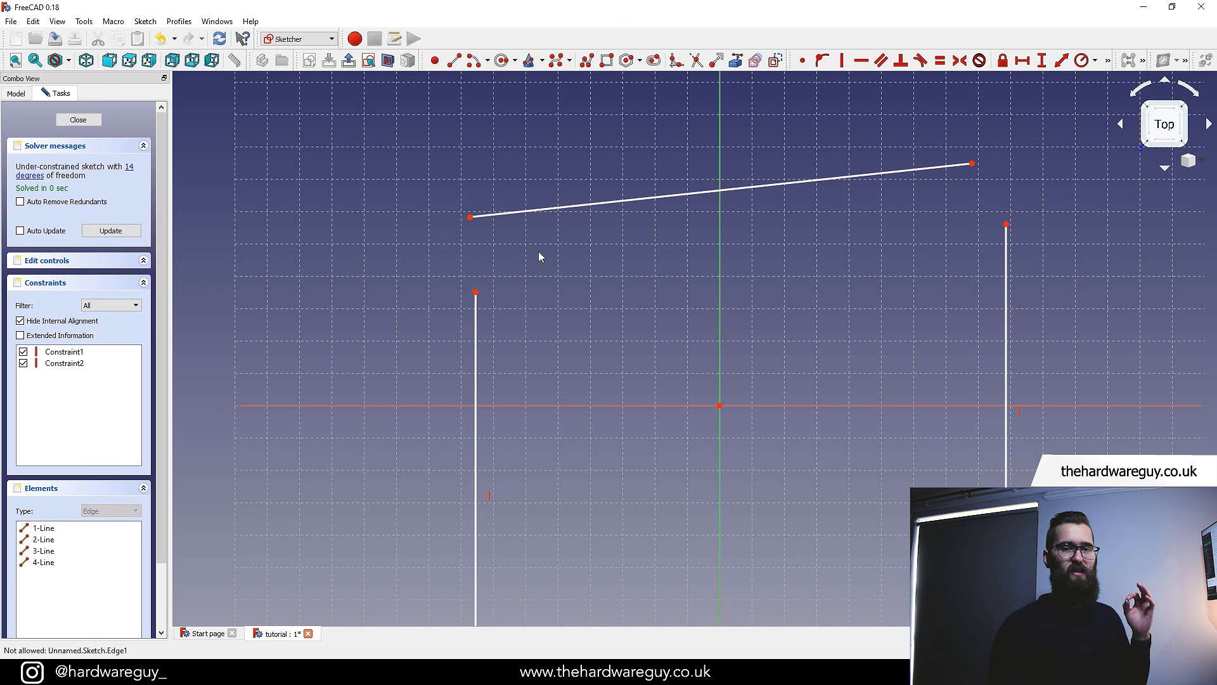
scroll(501, 259, "up", 3)
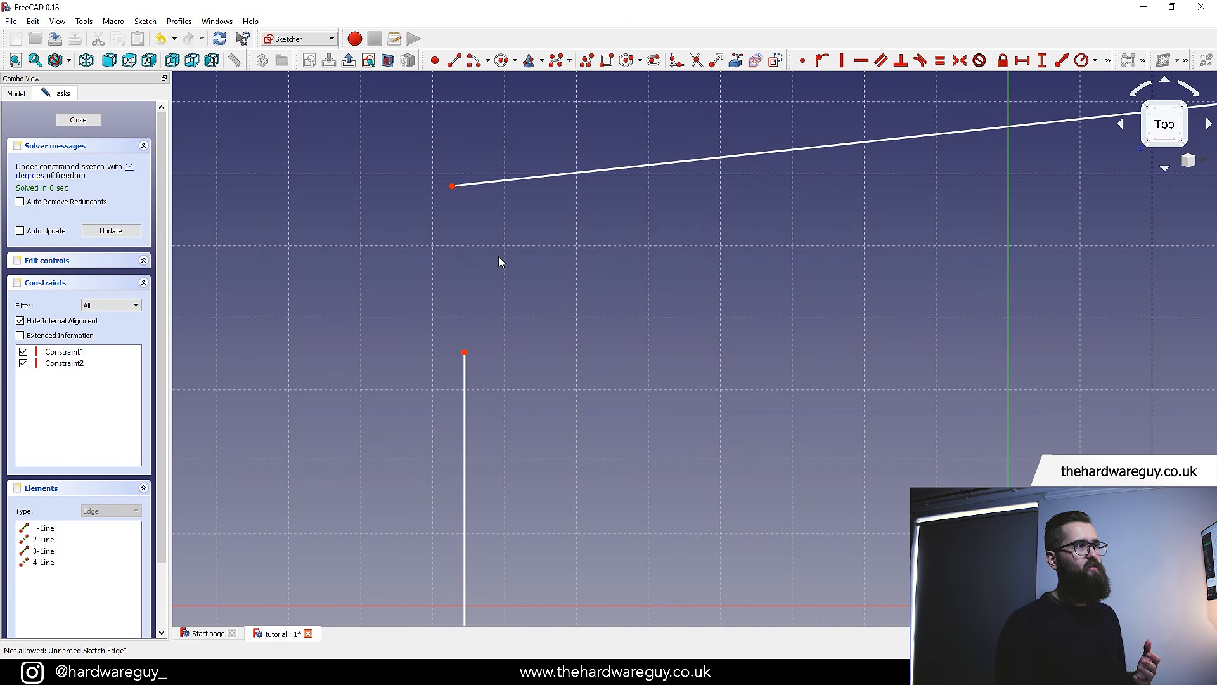
left_click(453, 187)
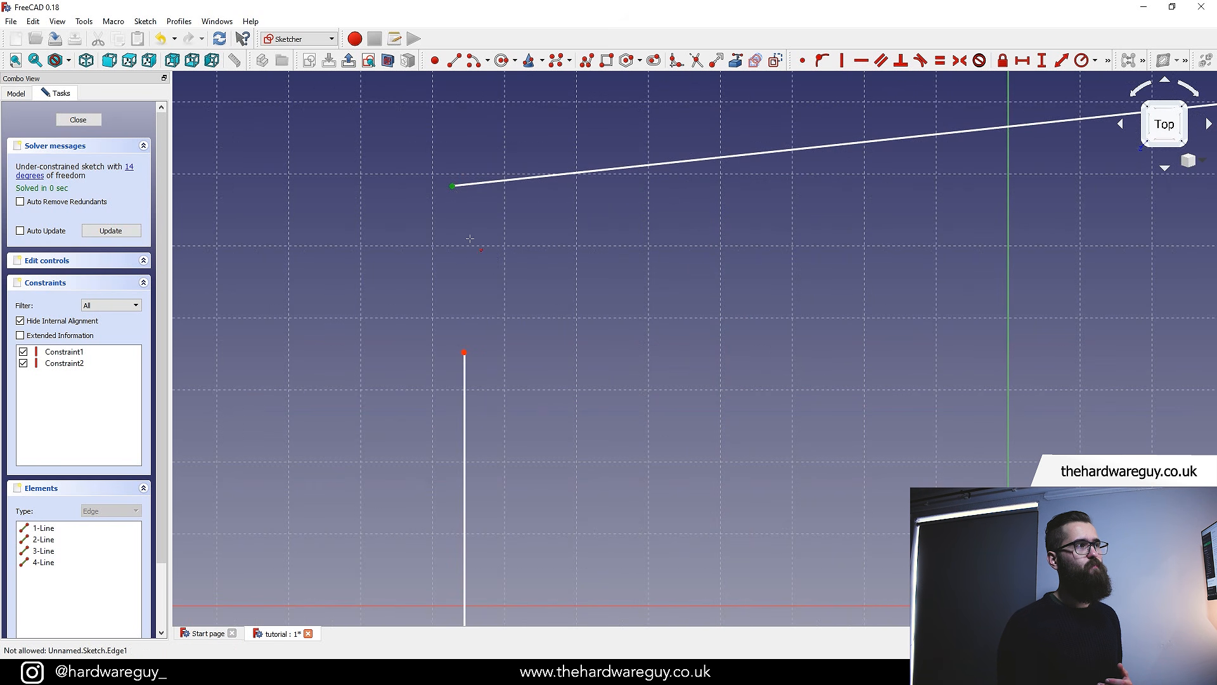
left_click(465, 353)
scroll(650, 347, "down", 5)
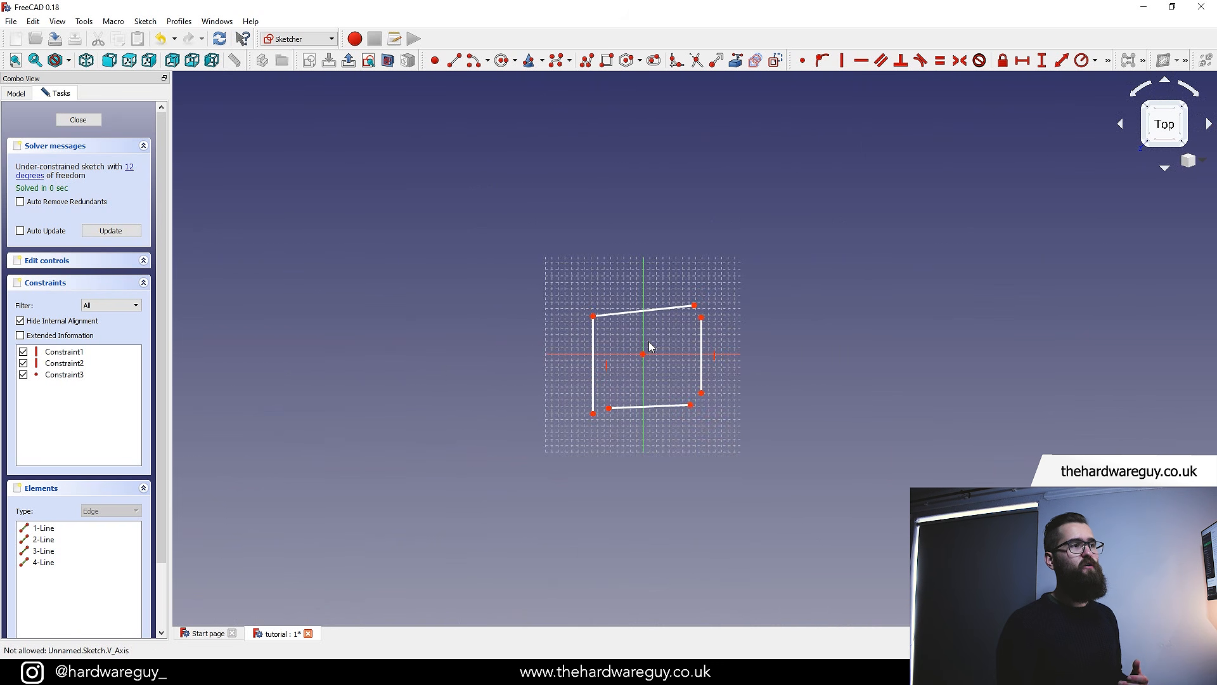
Make the left line's bottom end coincident with the bottom line's left end
scroll(650, 347, "up", 2)
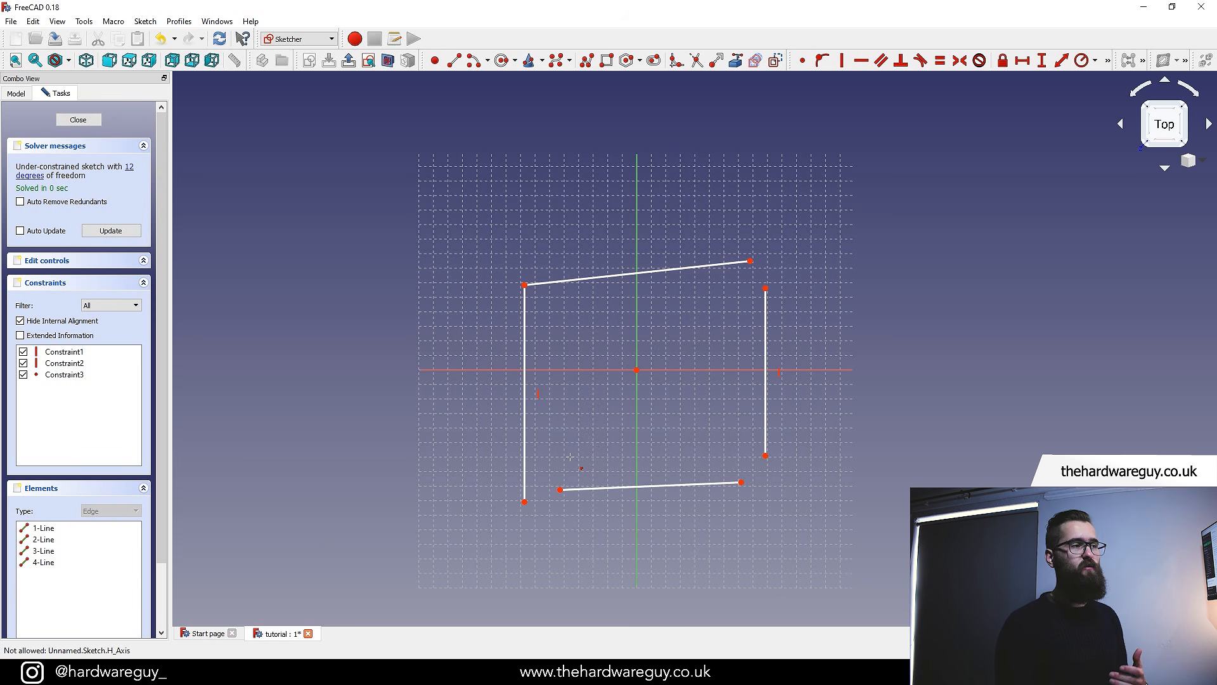
scroll(560, 457, "up", 4)
left_click(504, 472)
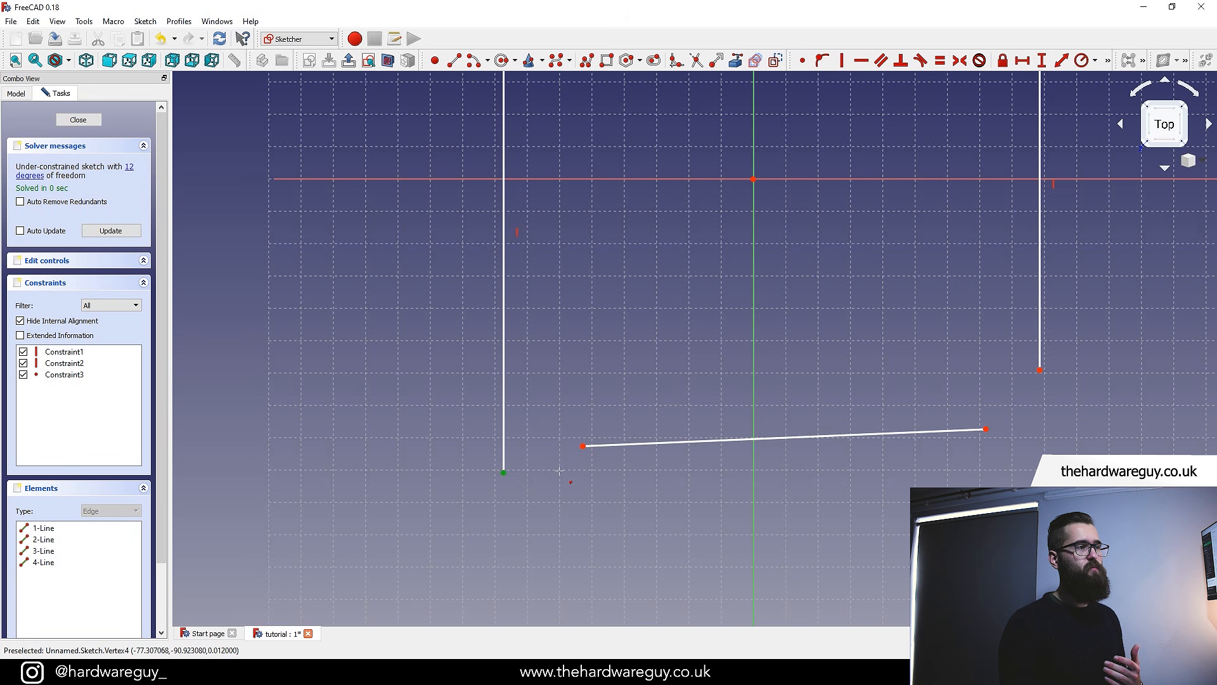
left_click(583, 446)
key("c")
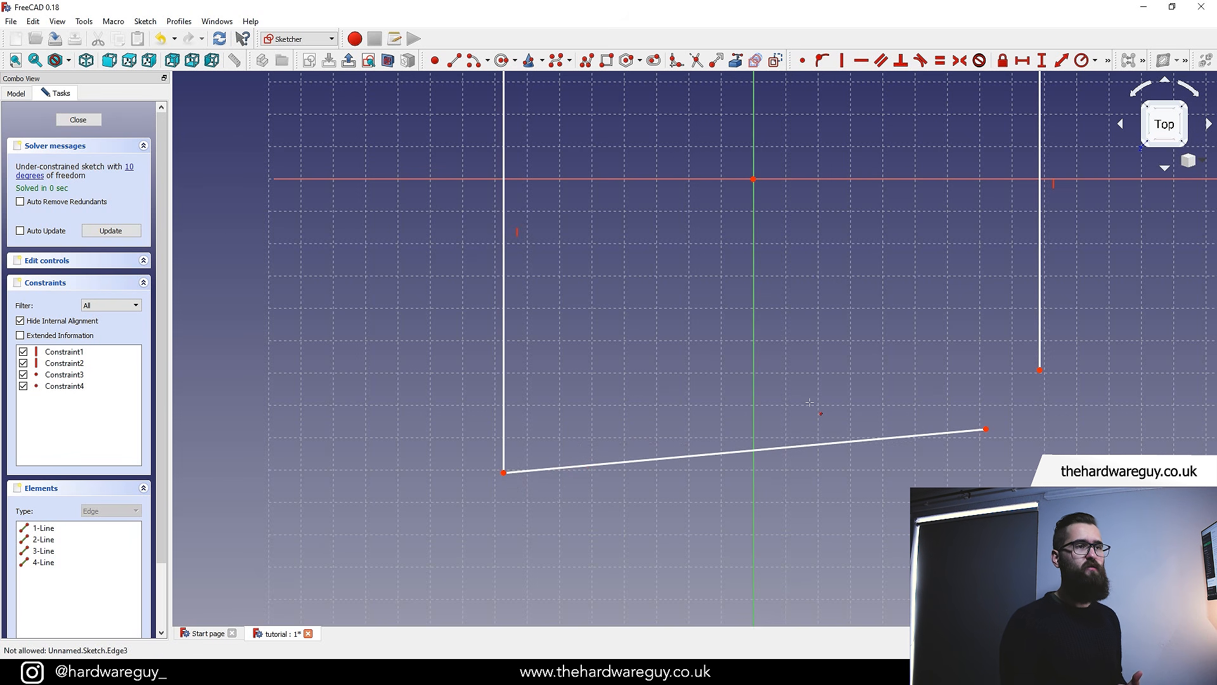
Make the bottom line's right end coincident with the right line's bottom end
middle_click_drag(810, 404, 516, 437)
left_click(688, 460)
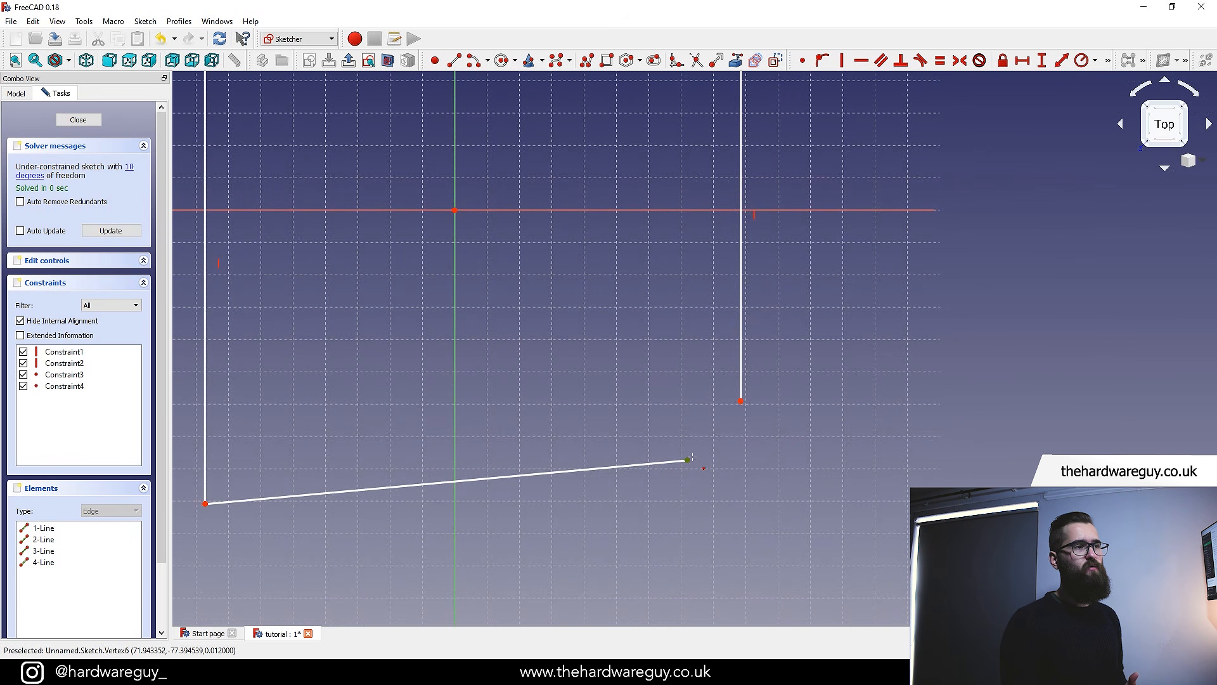
left_click(740, 400)
key("c")
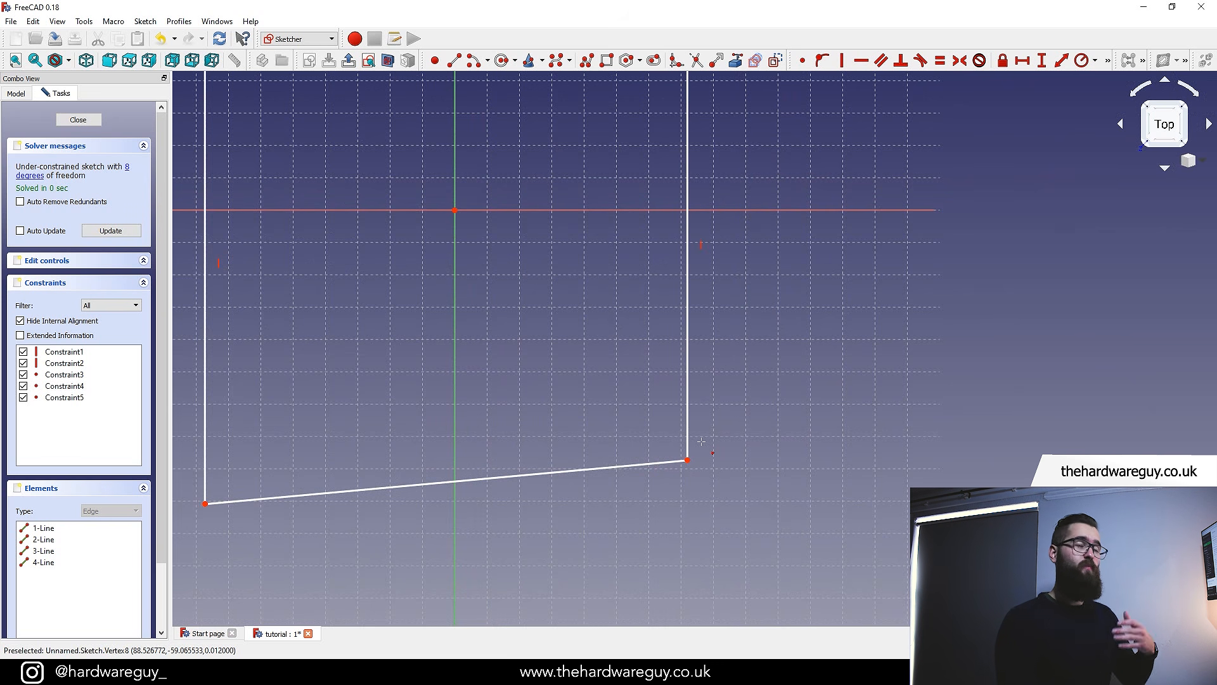
Make the right line's top end coincident with the top line's right end, closing the shape
mouse_move(612, 383)
middle_mouse_down()
mouse_move(593, 456)
mouse_move(600, 590)
middle_mouse_up()
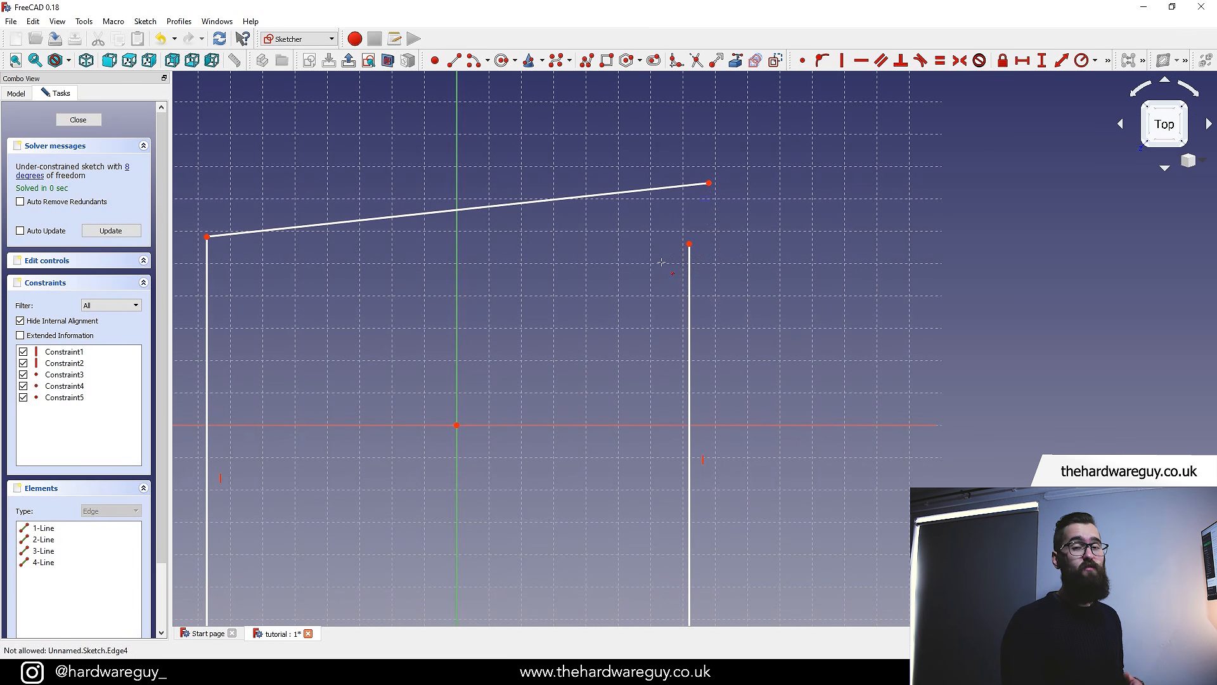
left_click(689, 244)
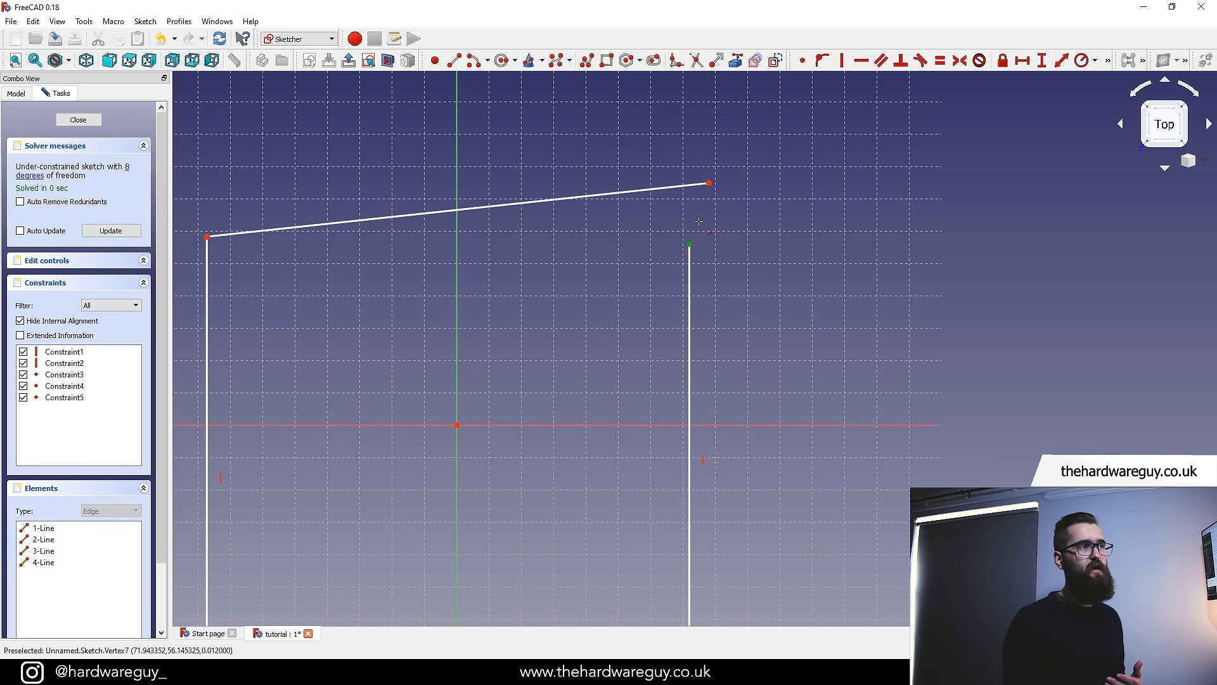
left_click(709, 184)
key("c")
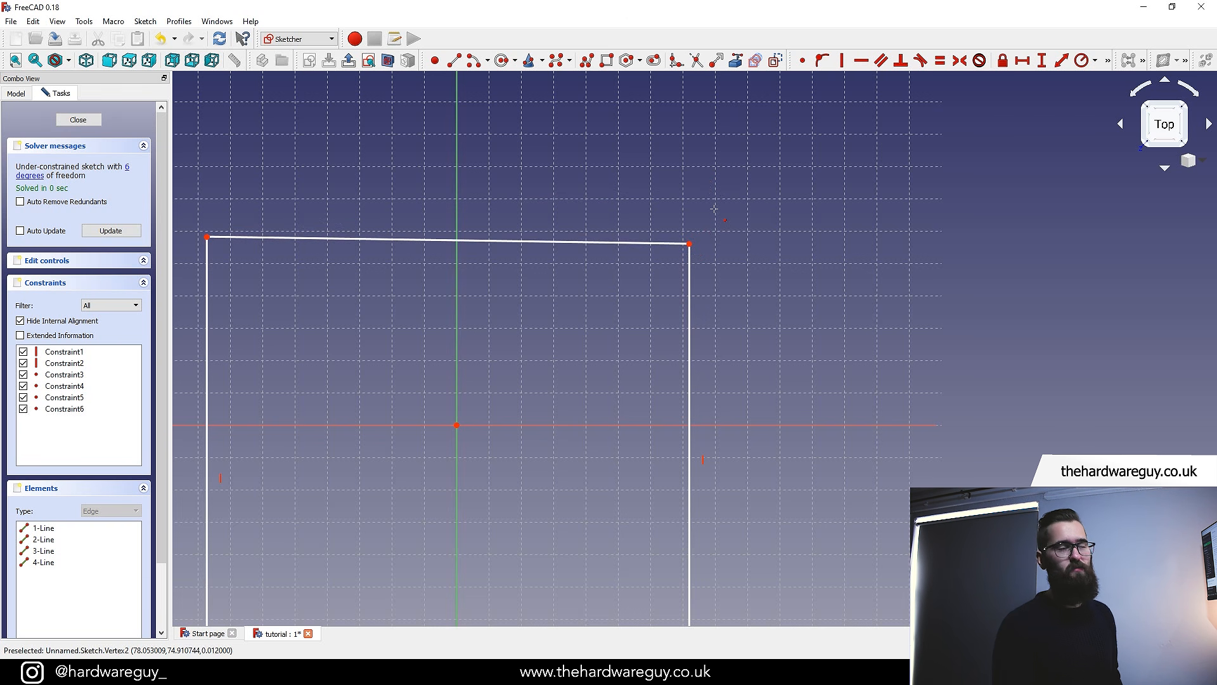
Fit the sketch in view and drag the top-right corner to test how the vertical constraint holds the right side
key("v")
key("f")
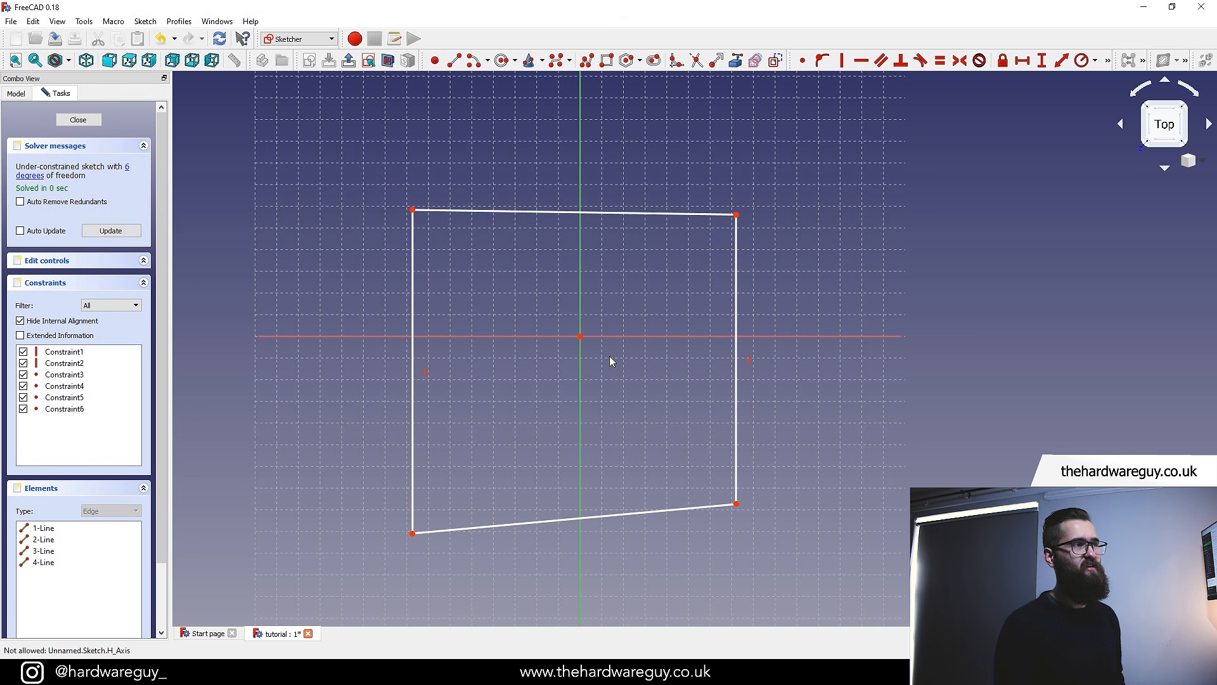
mouse_move(603, 359)
middle_mouse_down()
mouse_move(634, 331)
mouse_move(637, 360)
middle_mouse_up()
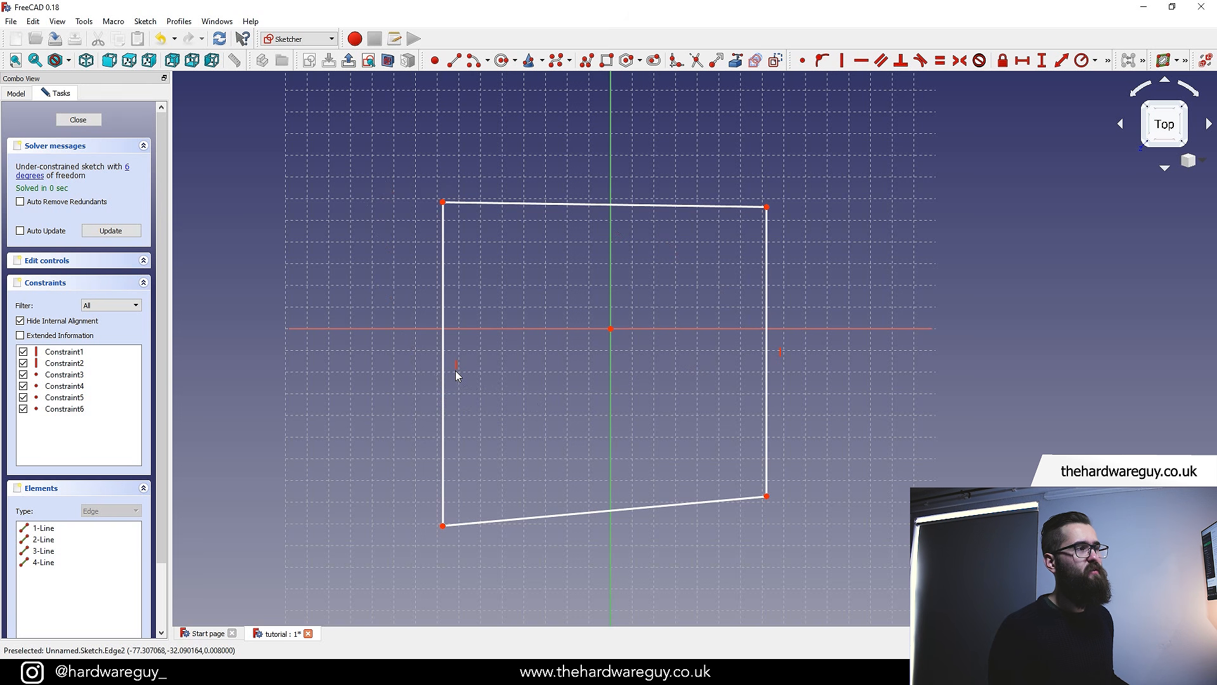
left_click(780, 352)
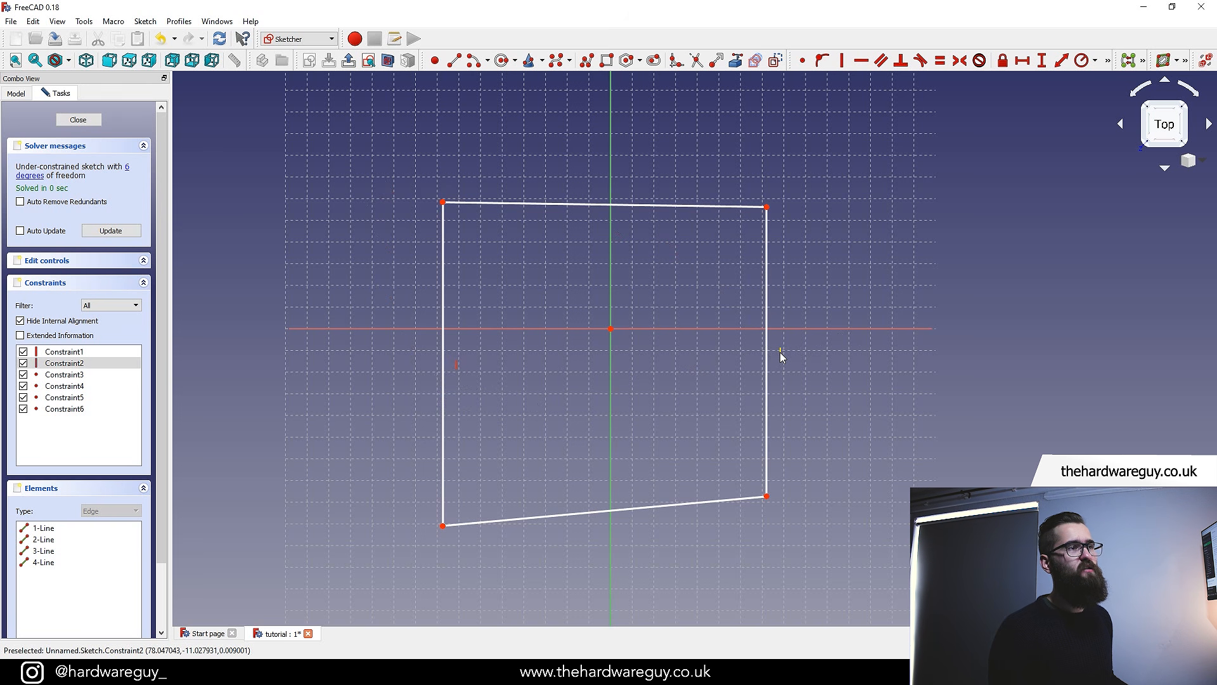
left_click(808, 398)
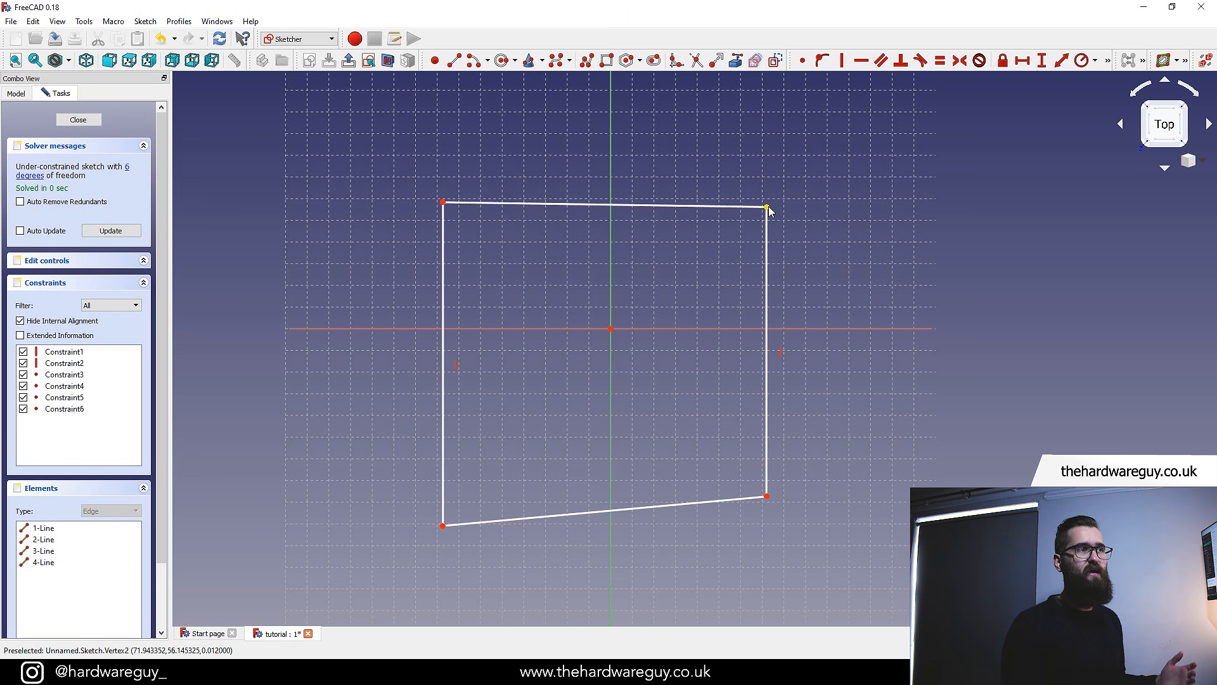
mouse_move(767, 207)
left_mouse_down()
mouse_move(675, 208)
mouse_move(680, 325)
mouse_move(728, 293)
mouse_move(781, 222)
mouse_move(785, 297)
mouse_move(761, 351)
mouse_move(763, 237)
mouse_move(742, 182)
mouse_move(750, 353)
mouse_move(766, 212)
mouse_move(860, 236)
mouse_move(752, 220)
mouse_move(802, 235)
left_mouse_up()
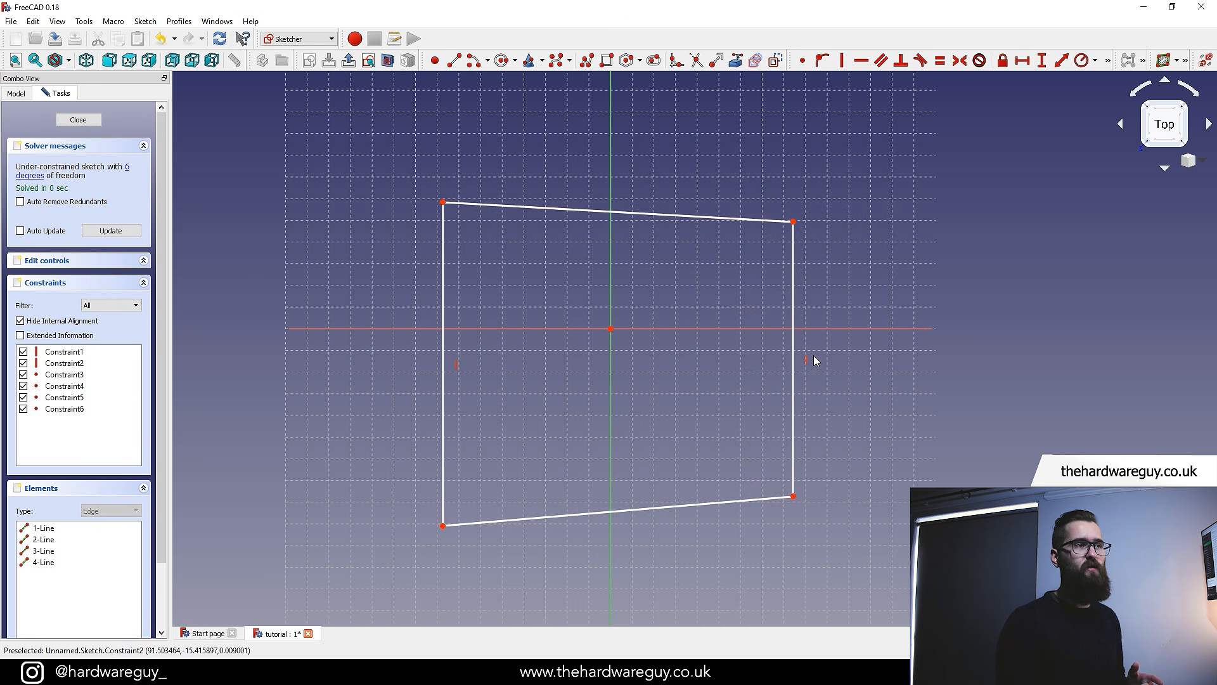
Delete the right line's vertical constraint and drag its top corner upward
left_click(809, 360)
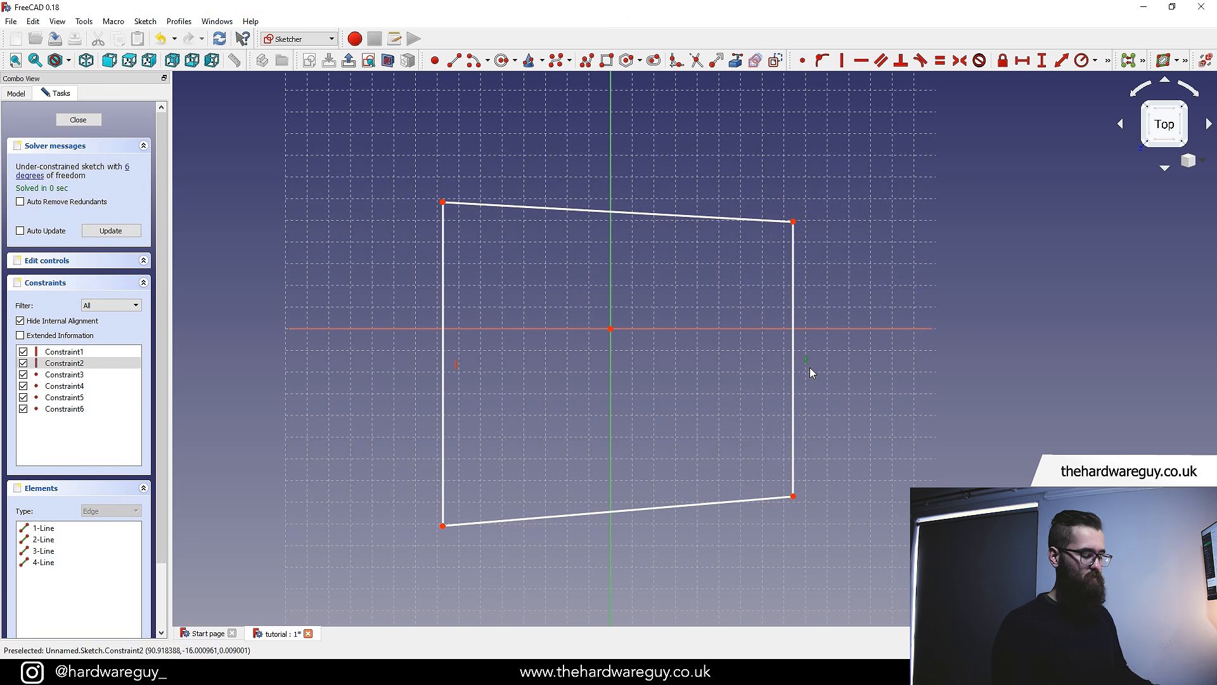
key("Delete")
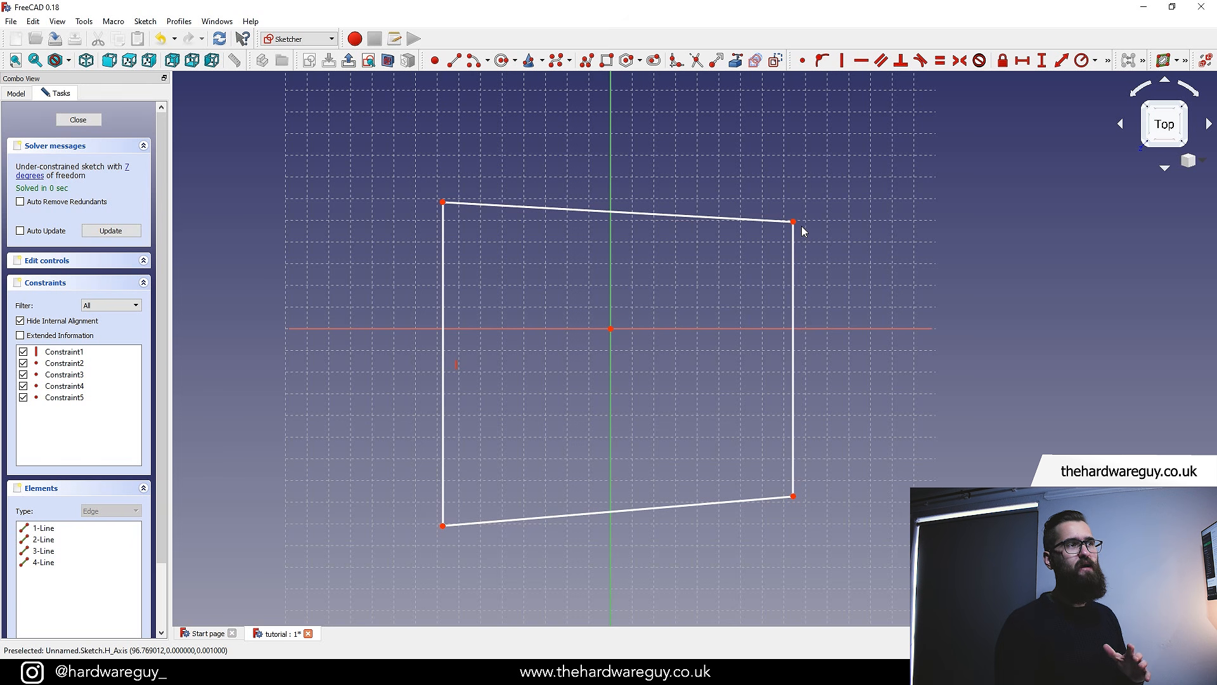
mouse_move(794, 225)
left_mouse_down()
mouse_move(731, 232)
mouse_move(577, 303)
mouse_move(750, 256)
mouse_move(606, 336)
mouse_move(802, 190)
mouse_move(797, 164)
left_mouse_up()
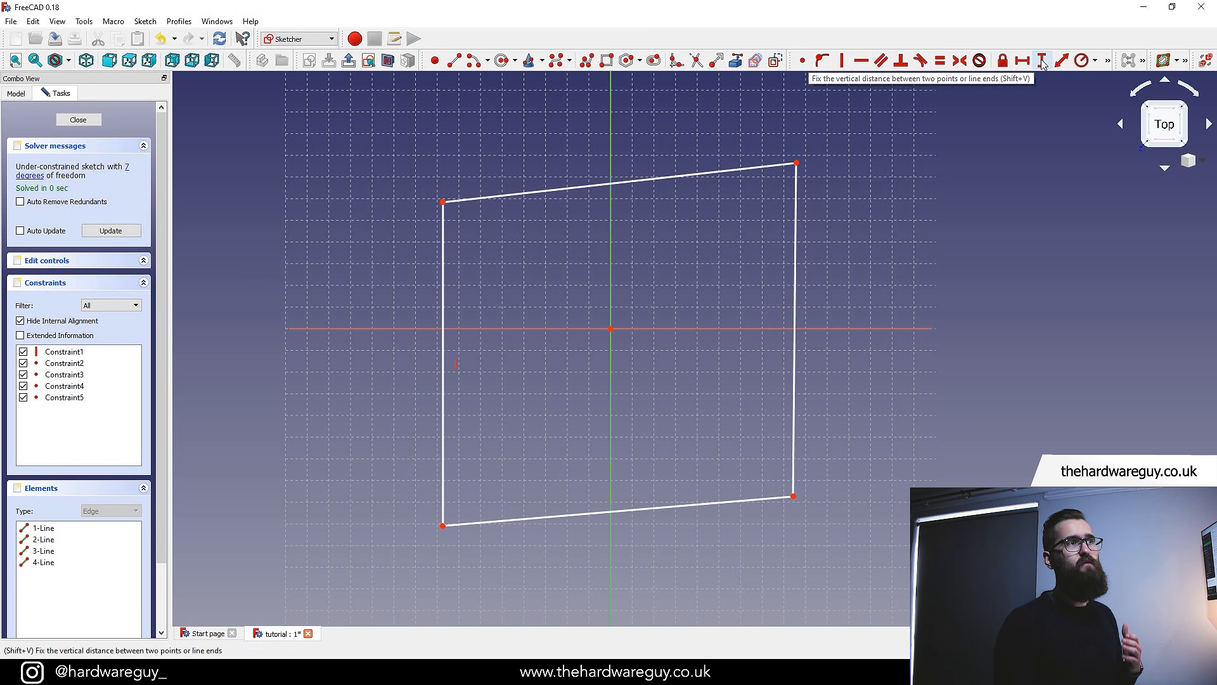
Apply a vertical constraint to the right line
left_click(842, 66)
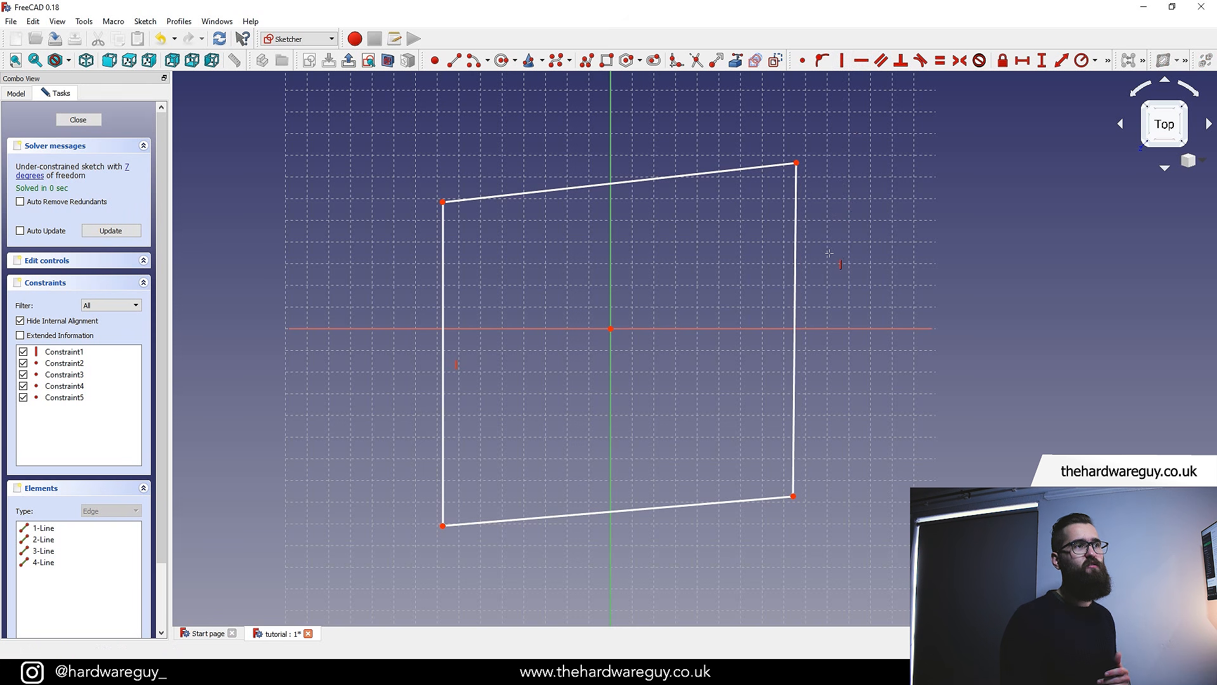
left_click(795, 331)
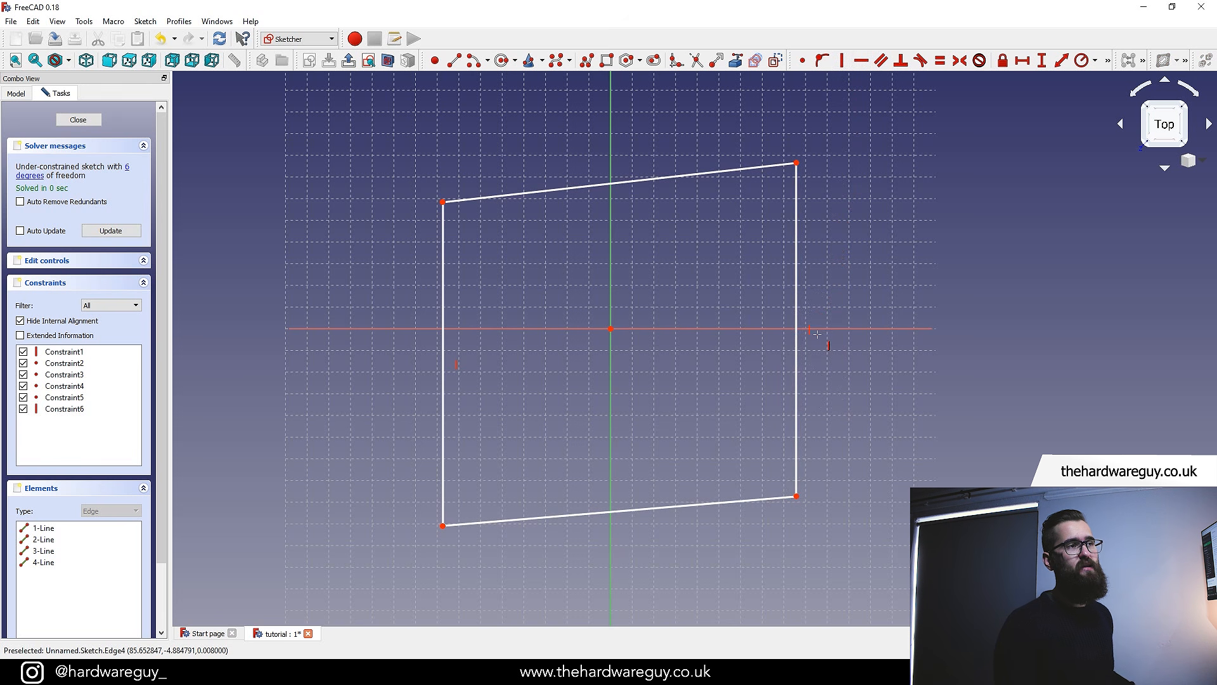
key("Escape")
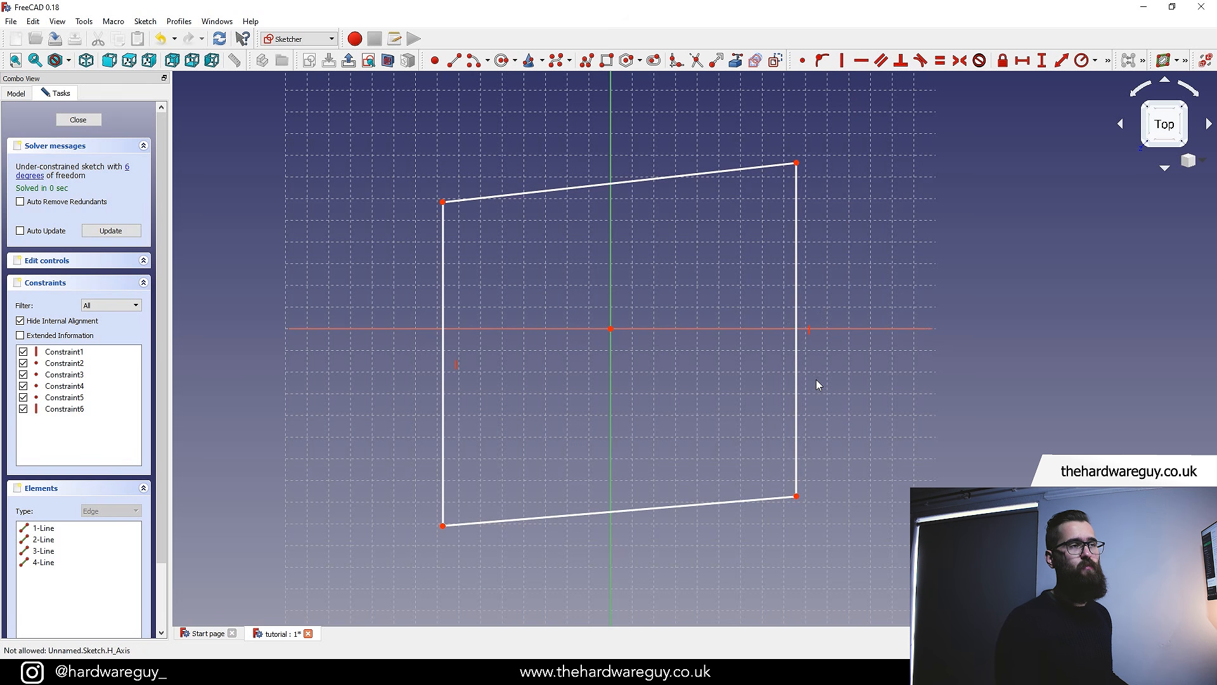
Drag the top-right corner, then apply horizontal constraints to the top and bottom lines of the sketch
mouse_move(797, 166)
left_mouse_down()
mouse_move(640, 255)
mouse_move(750, 248)
mouse_move(830, 214)
mouse_move(822, 155)
mouse_move(766, 253)
mouse_move(758, 227)
left_mouse_up()
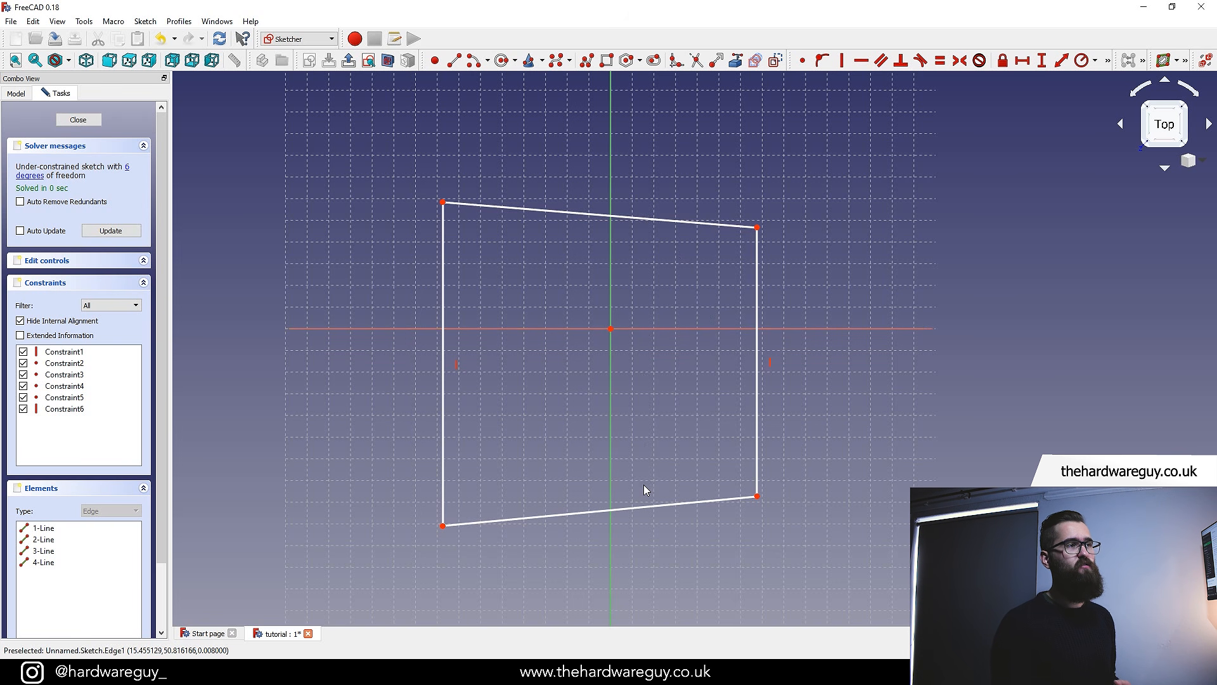
left_click(868, 62)
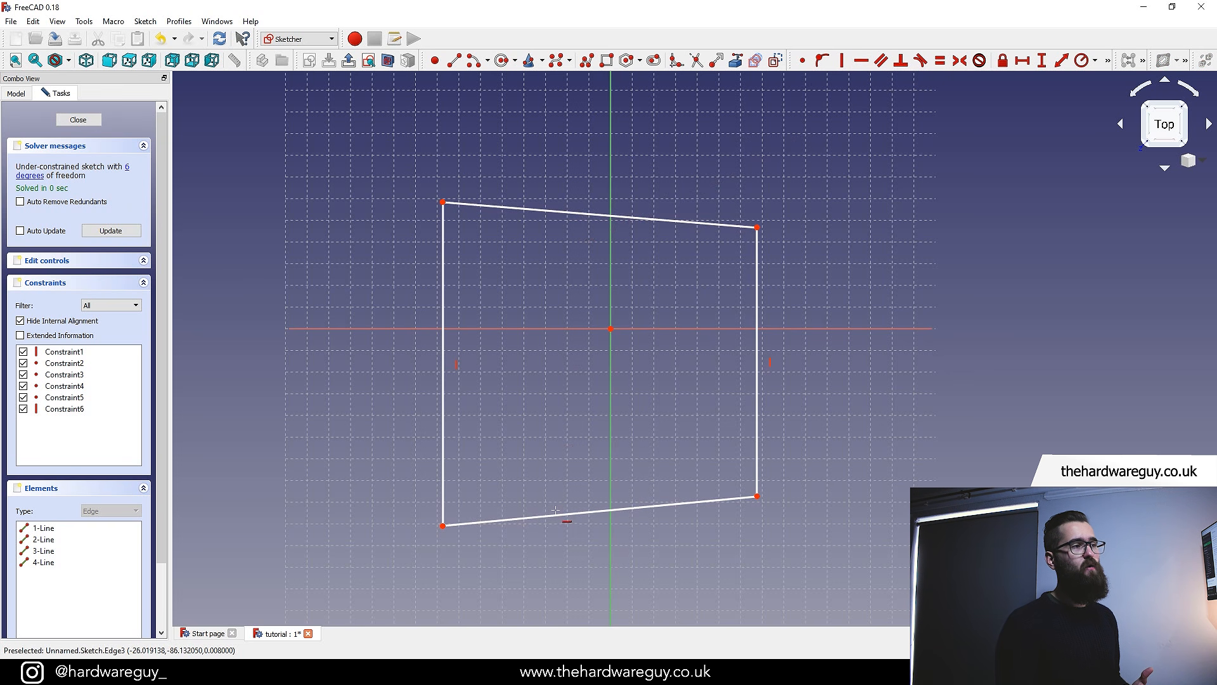
left_click(566, 212)
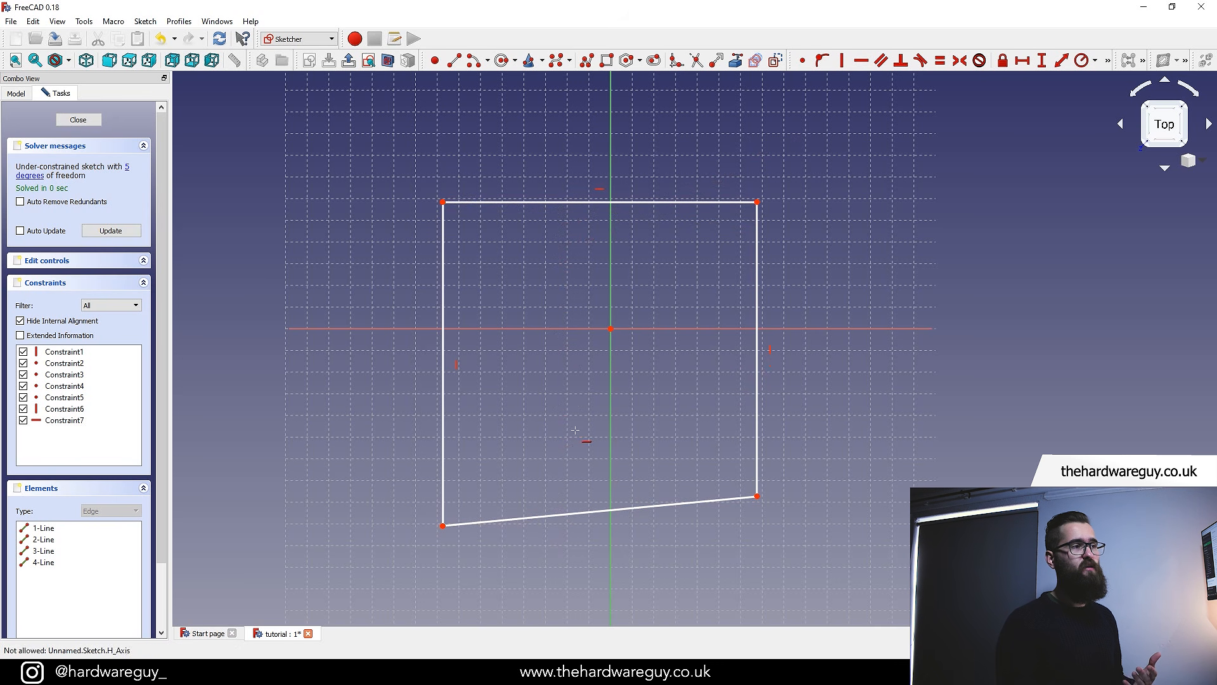
left_click(570, 514)
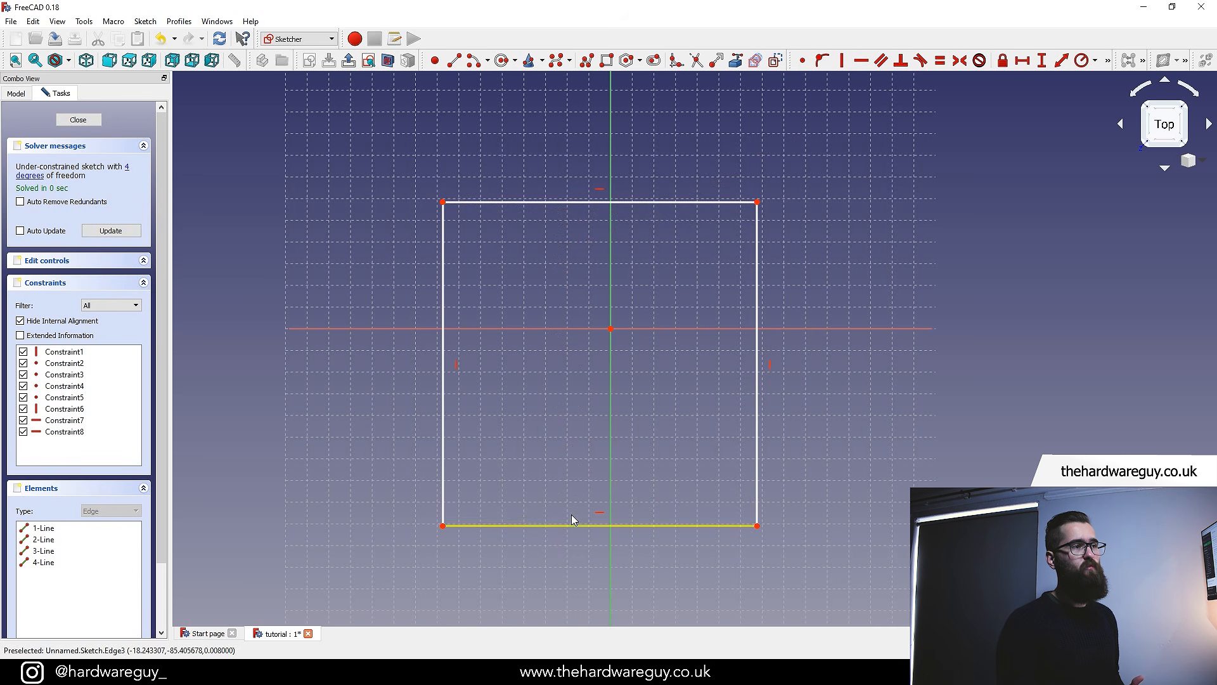
right_click(263, 357)
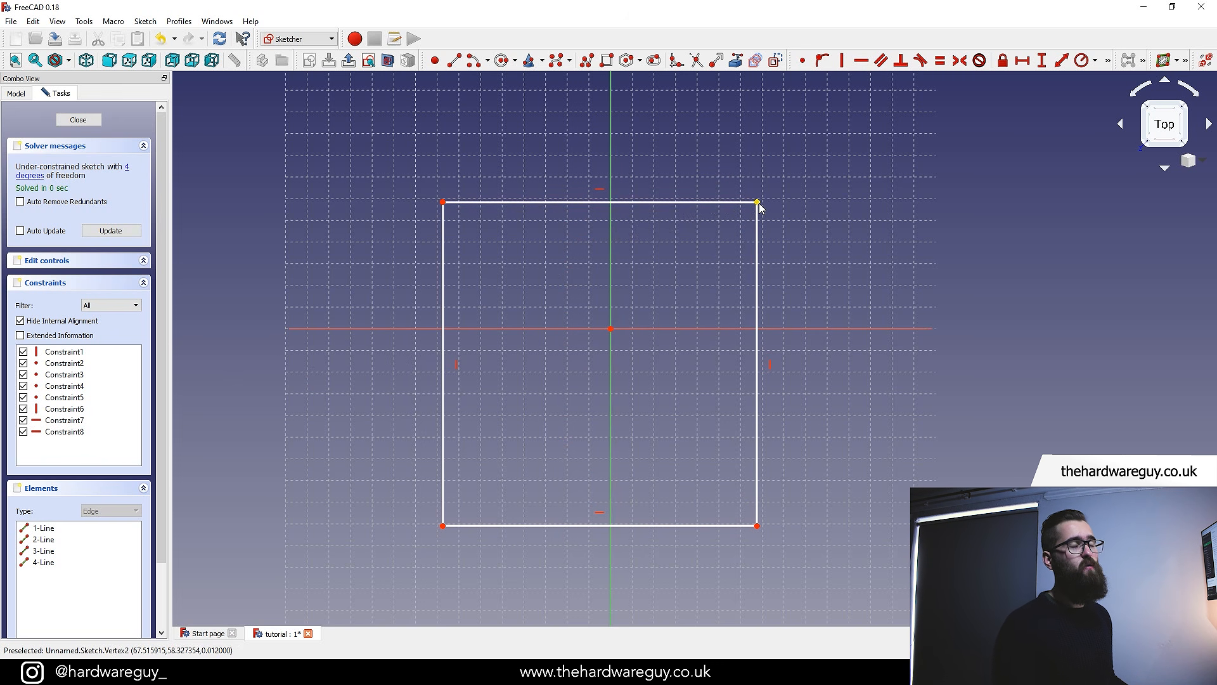
Drag the top-right corner to resize the rectangle and test how the constraints hold its shape
left_click_drag(758, 203, 796, 192)
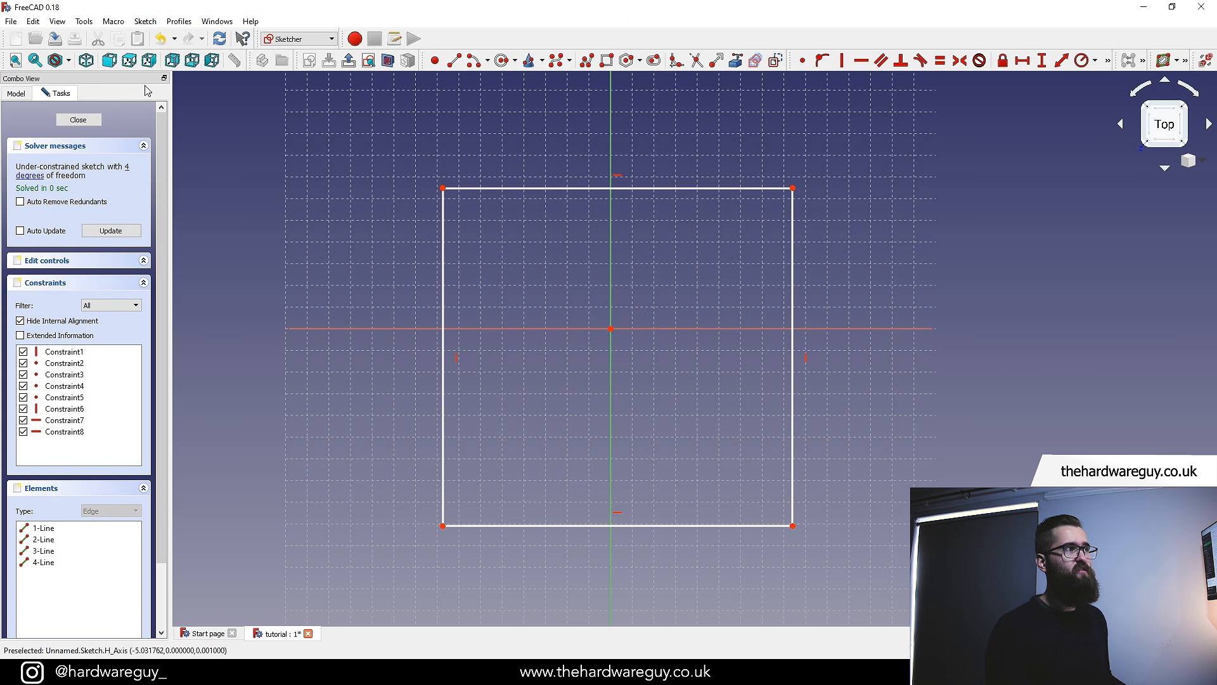
scroll(611, 331, "up", 4)
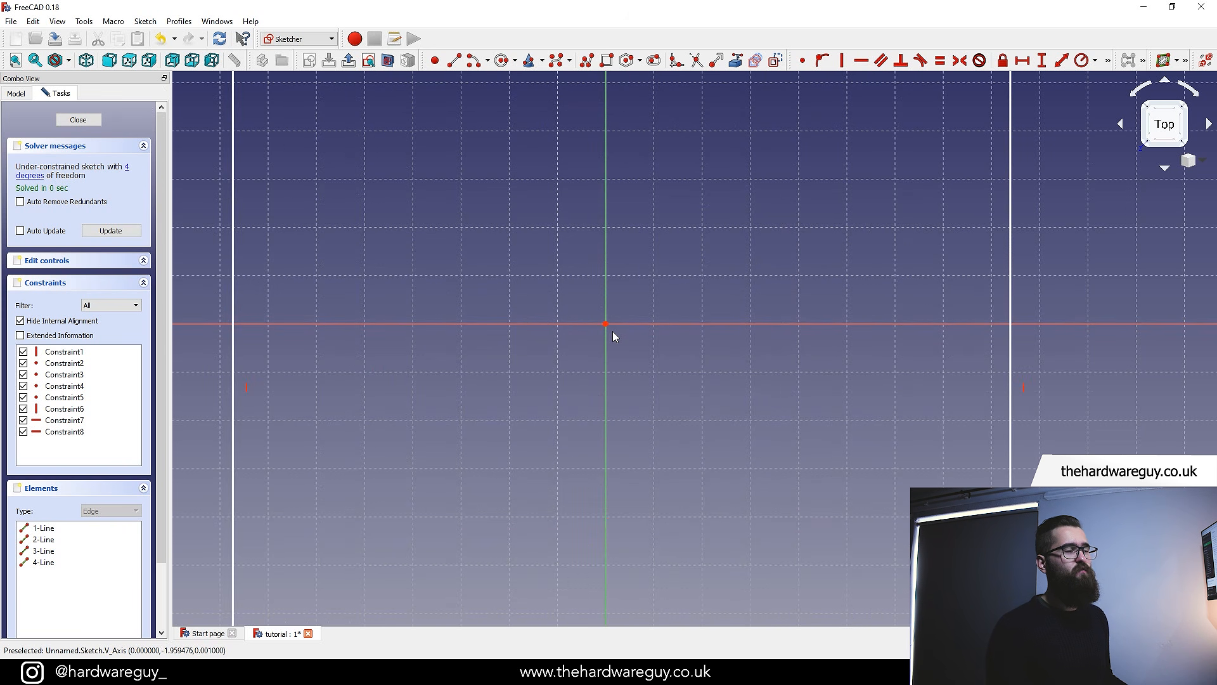
scroll(674, 394, "down", 4)
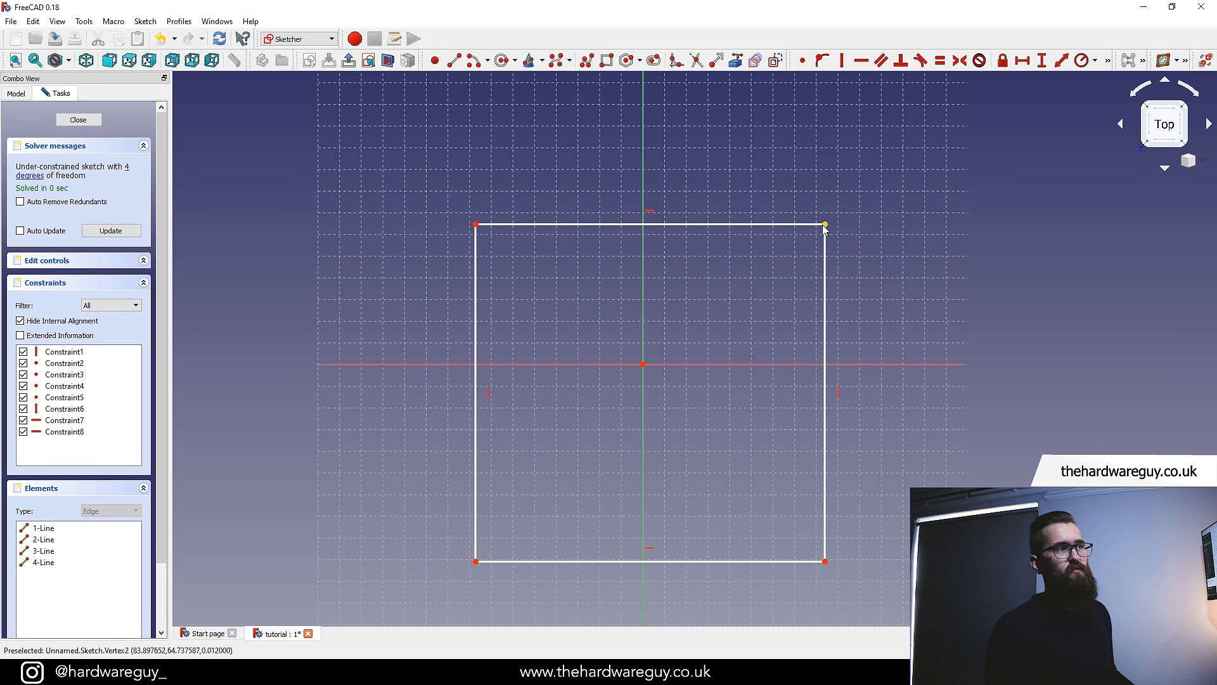
mouse_move(825, 229)
left_mouse_down()
mouse_move(707, 234)
mouse_move(872, 239)
mouse_move(833, 241)
left_mouse_up()
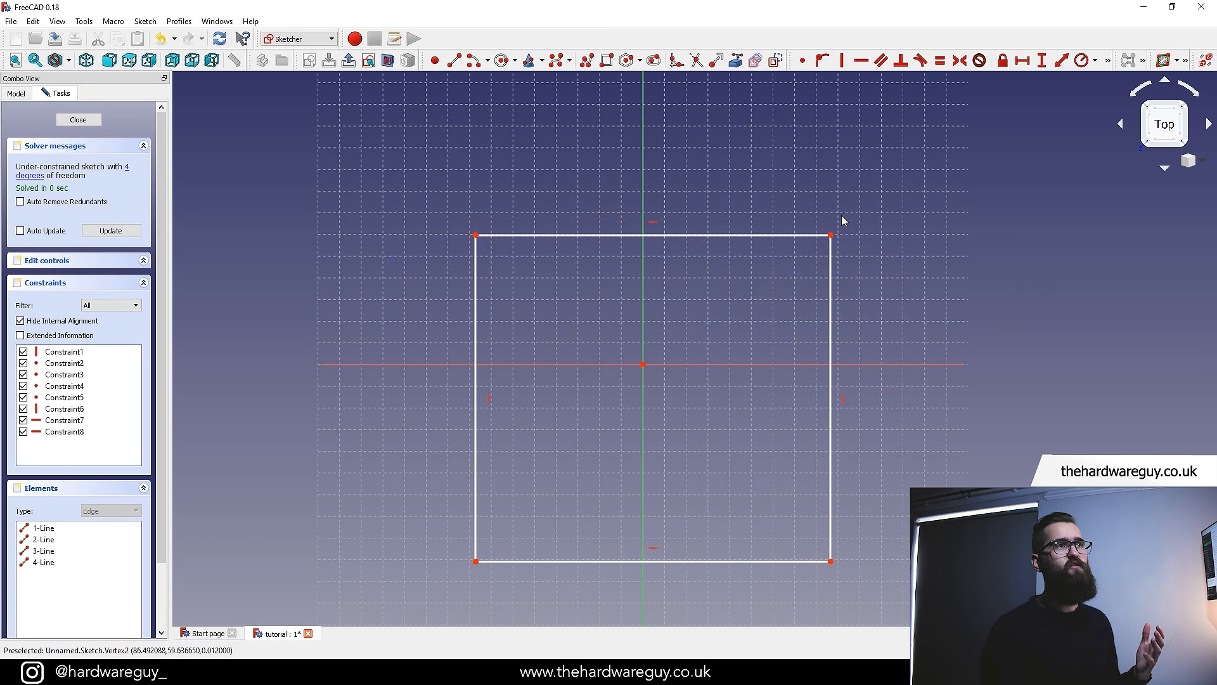
Set the horizontal distance between the two top corners to 50 mm
left_click(1022, 61)
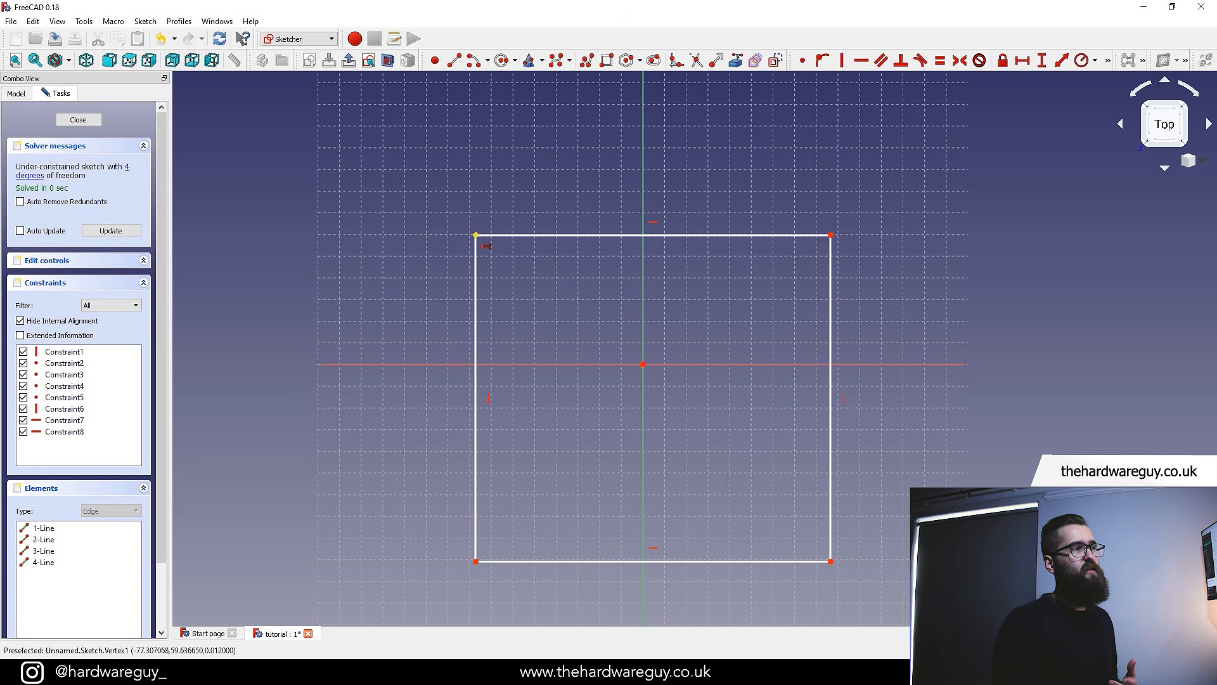
left_click(476, 236)
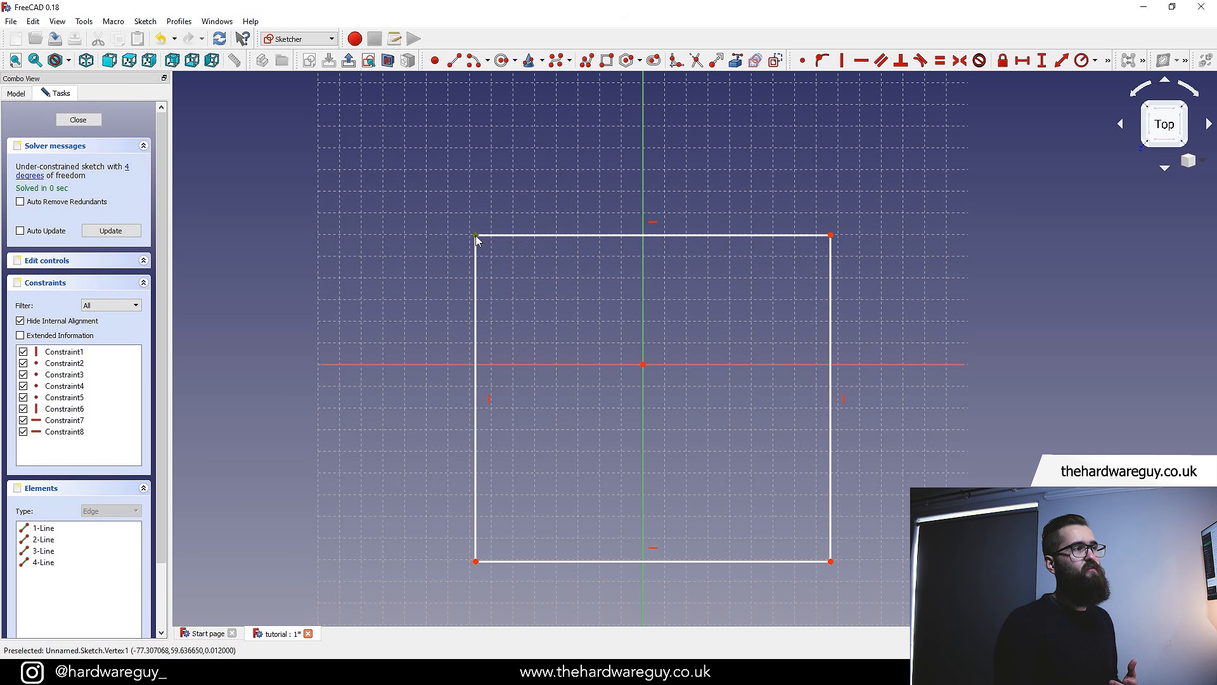
left_click(831, 235)
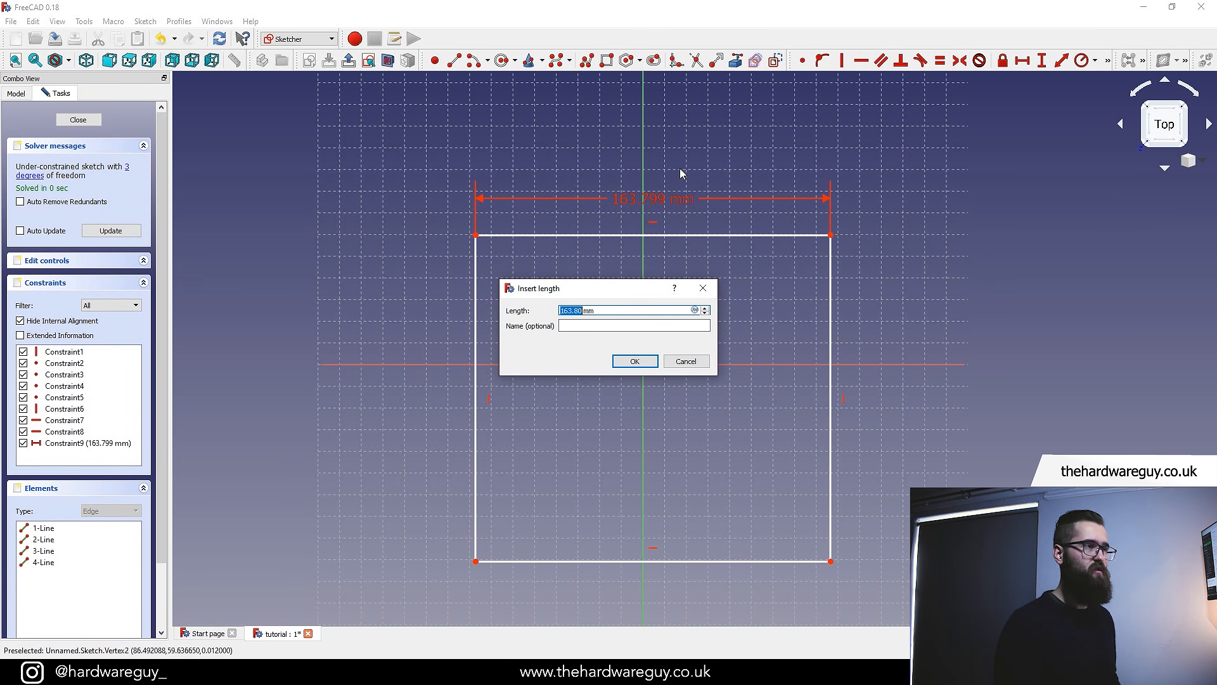
type("50")
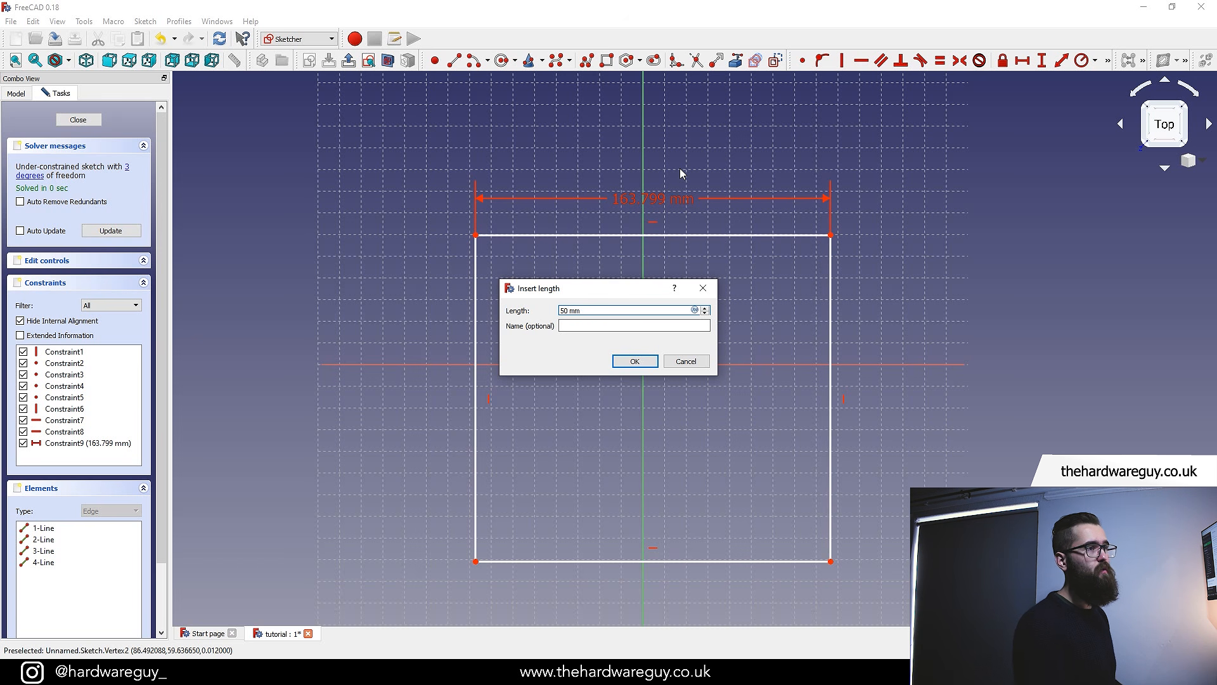
key("Return")
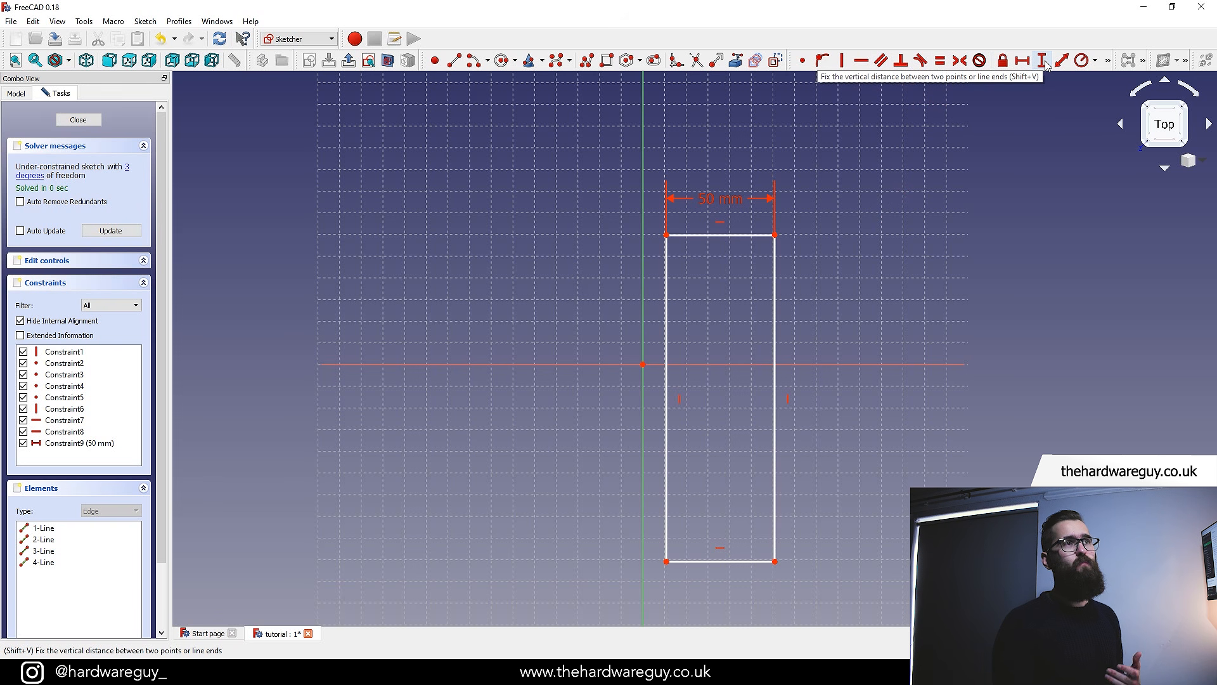
Set the vertical distance between the right line's top and bottom corners to 50 mm
scroll(756, 304, "up", 2)
middle_click_drag(756, 304, 590, 261)
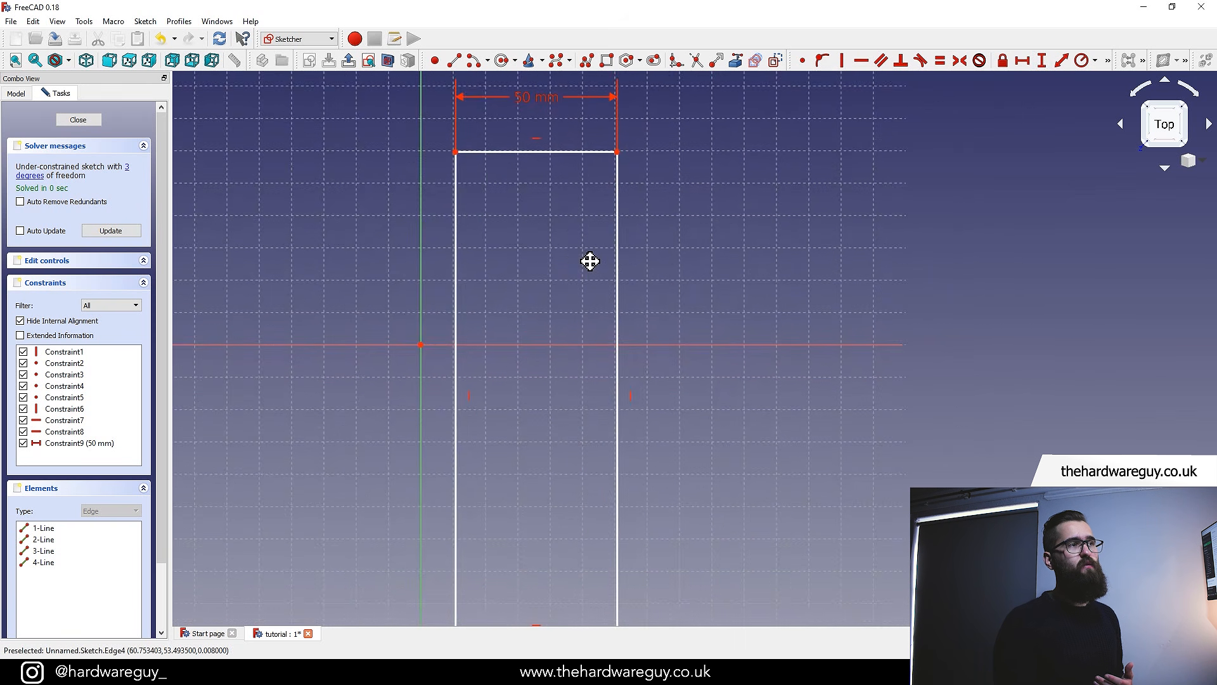
scroll(591, 261, "down", 2)
left_click(606, 186)
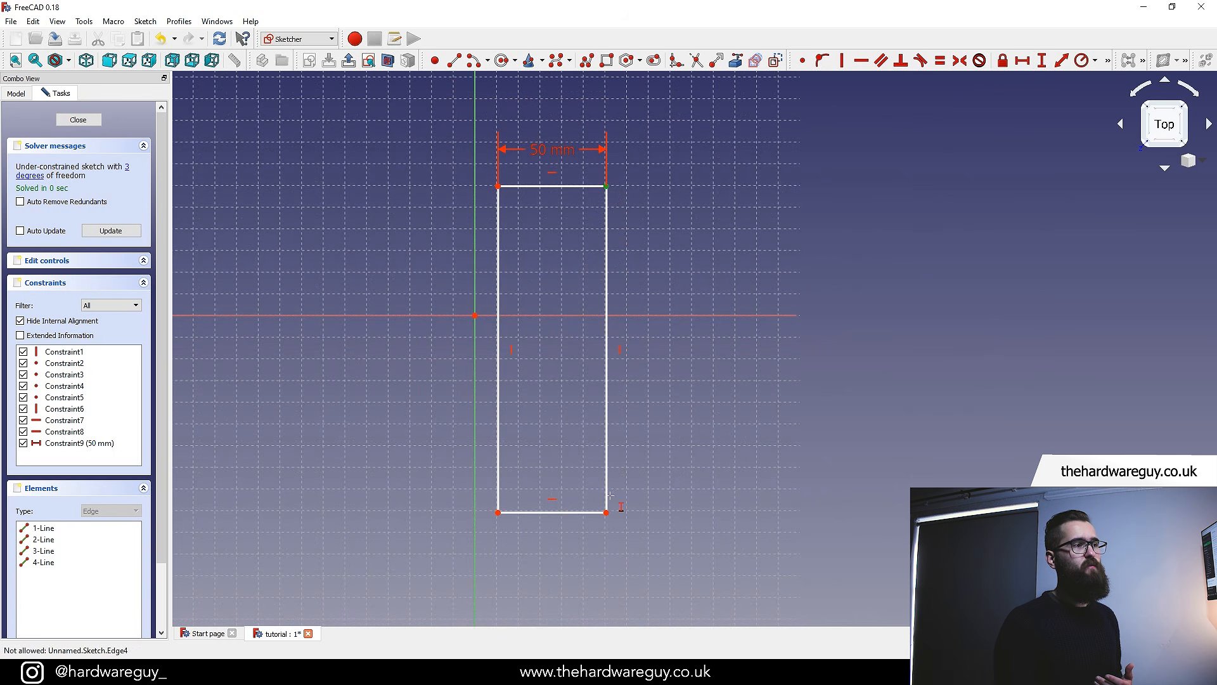
left_click(606, 512)
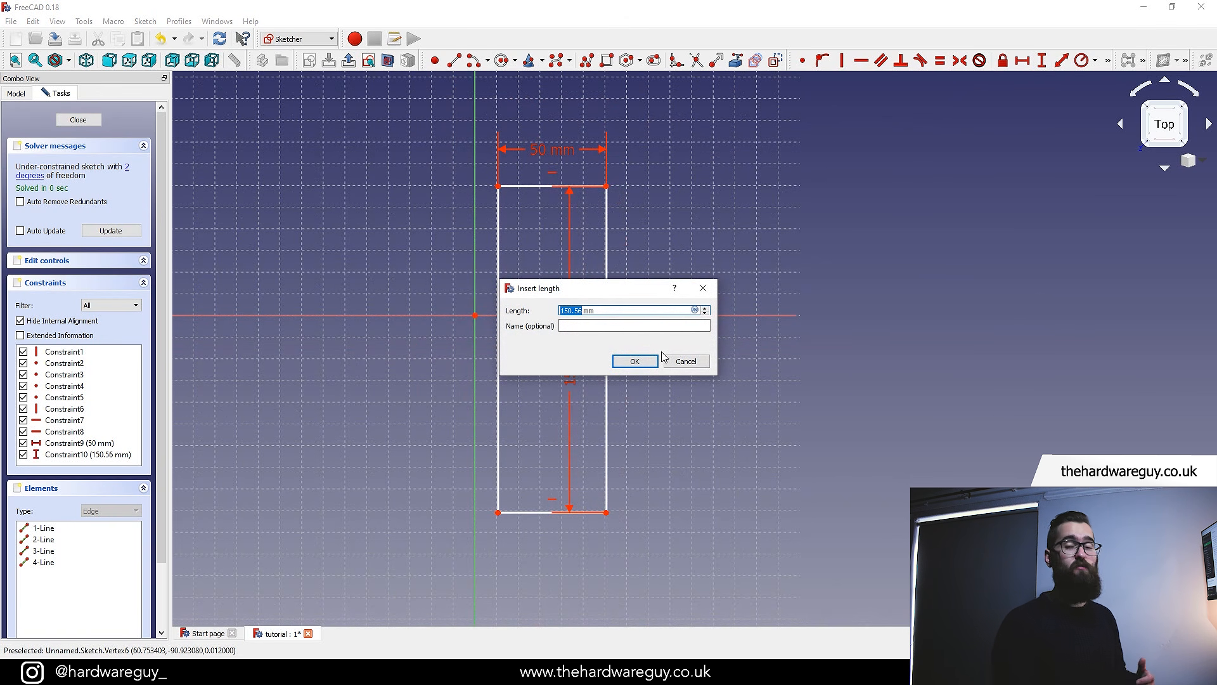
type("50")
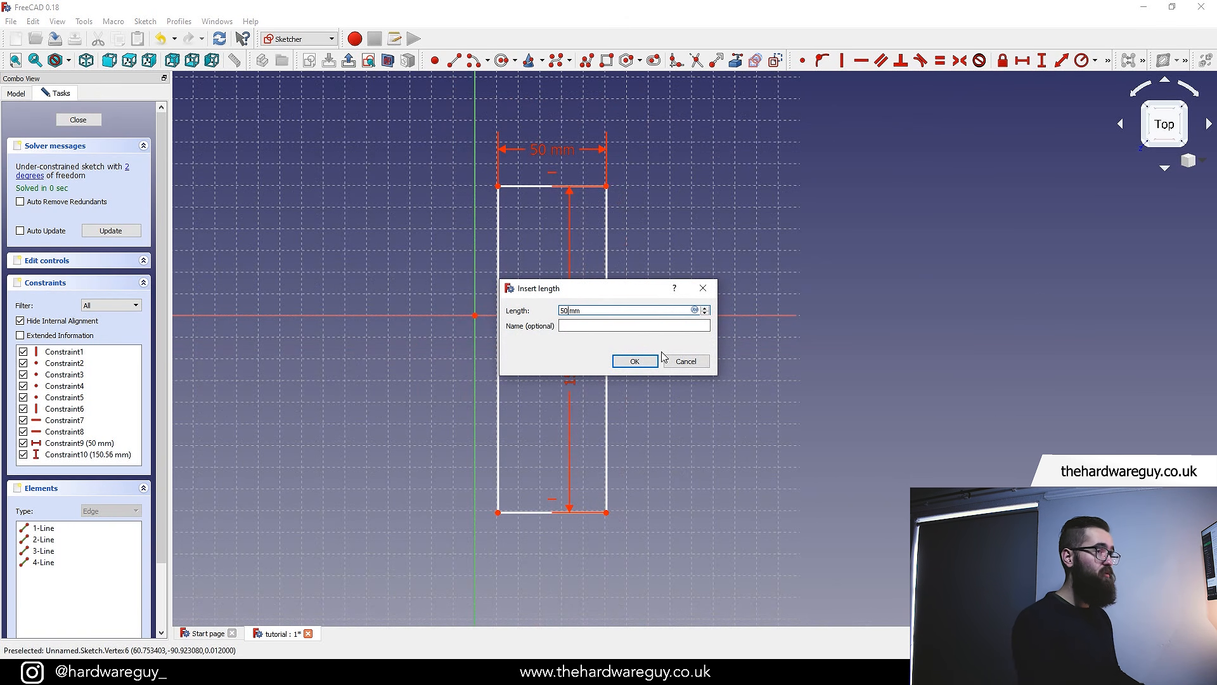
left_click(653, 363)
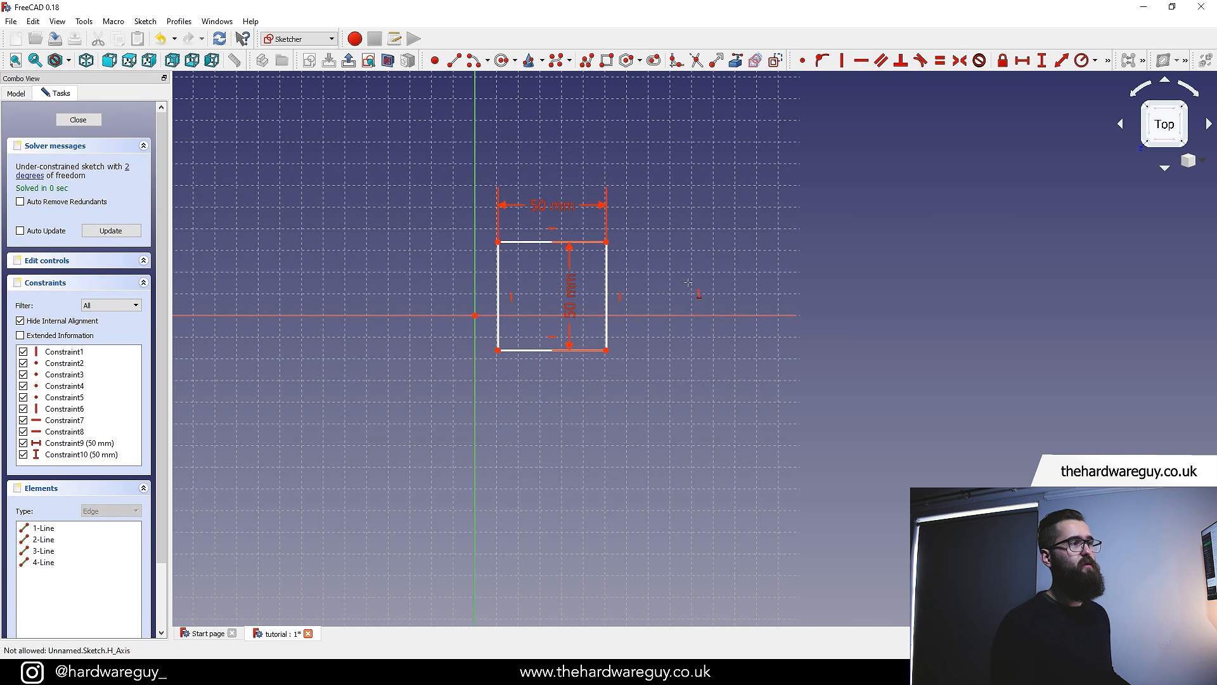
Move the 50 mm height dimension to the right of the square and the width dimension further above it
right_click(662, 261)
scroll(660, 271, "up", 2)
middle_click_drag(659, 272, 847, 283)
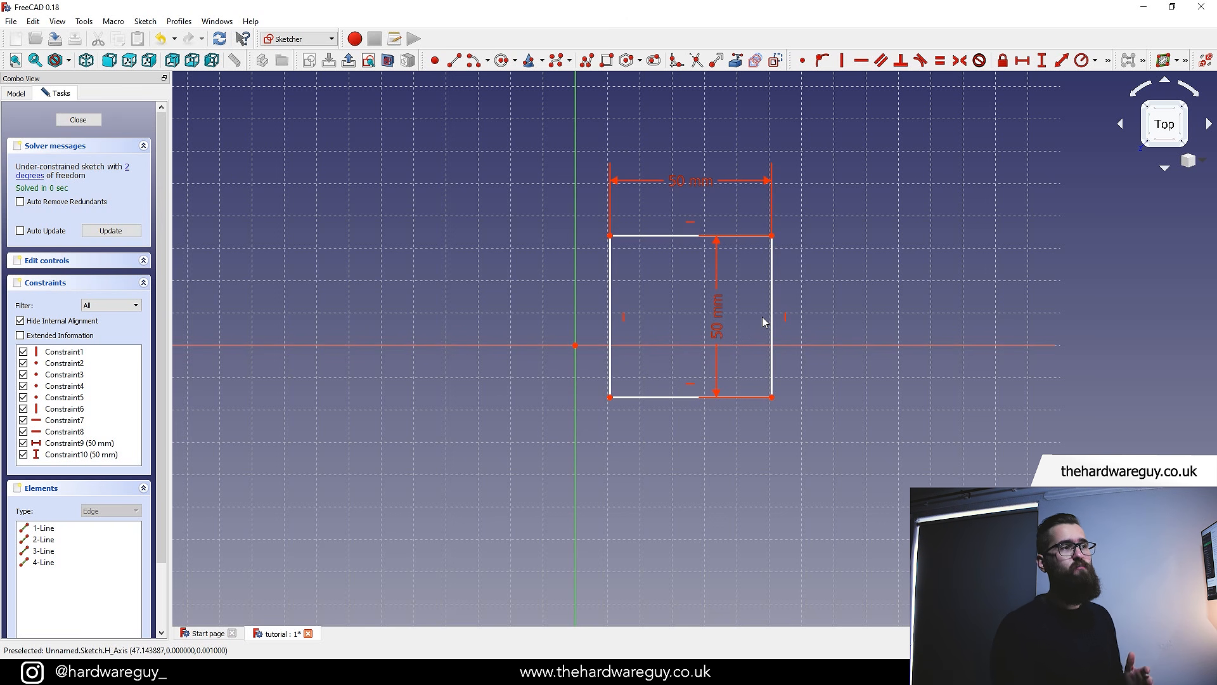
left_click_drag(716, 317, 882, 320)
left_click_drag(701, 185, 701, 158)
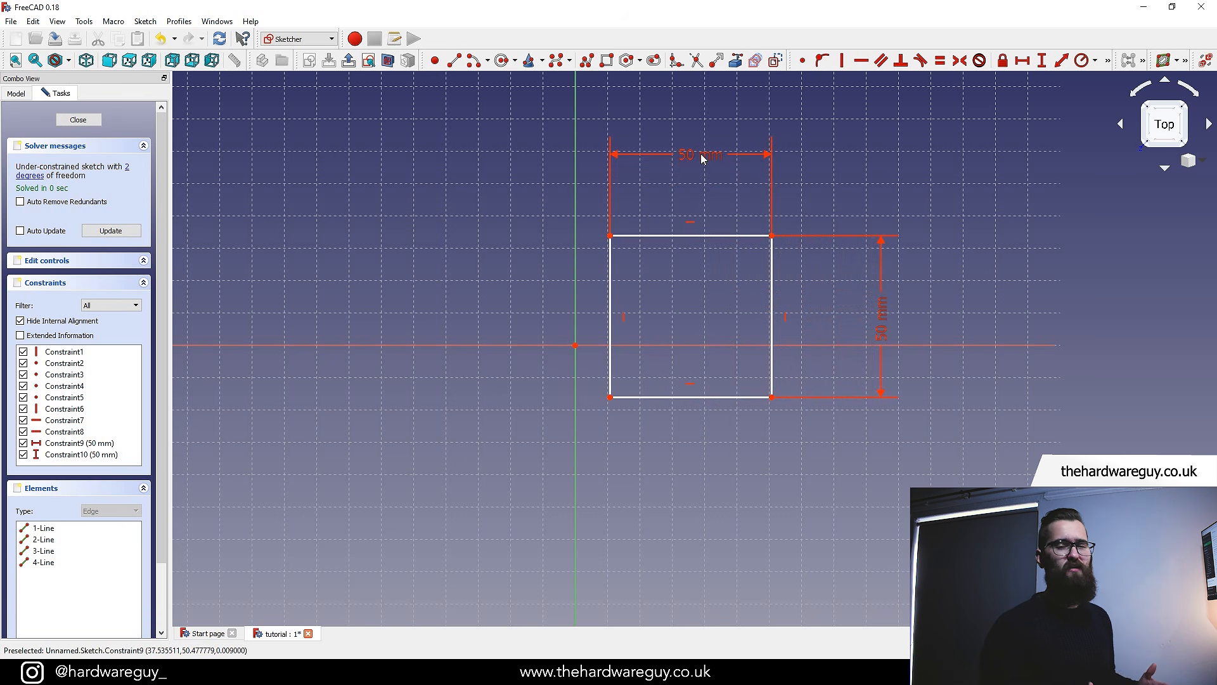
scroll(765, 317, "up", 2)
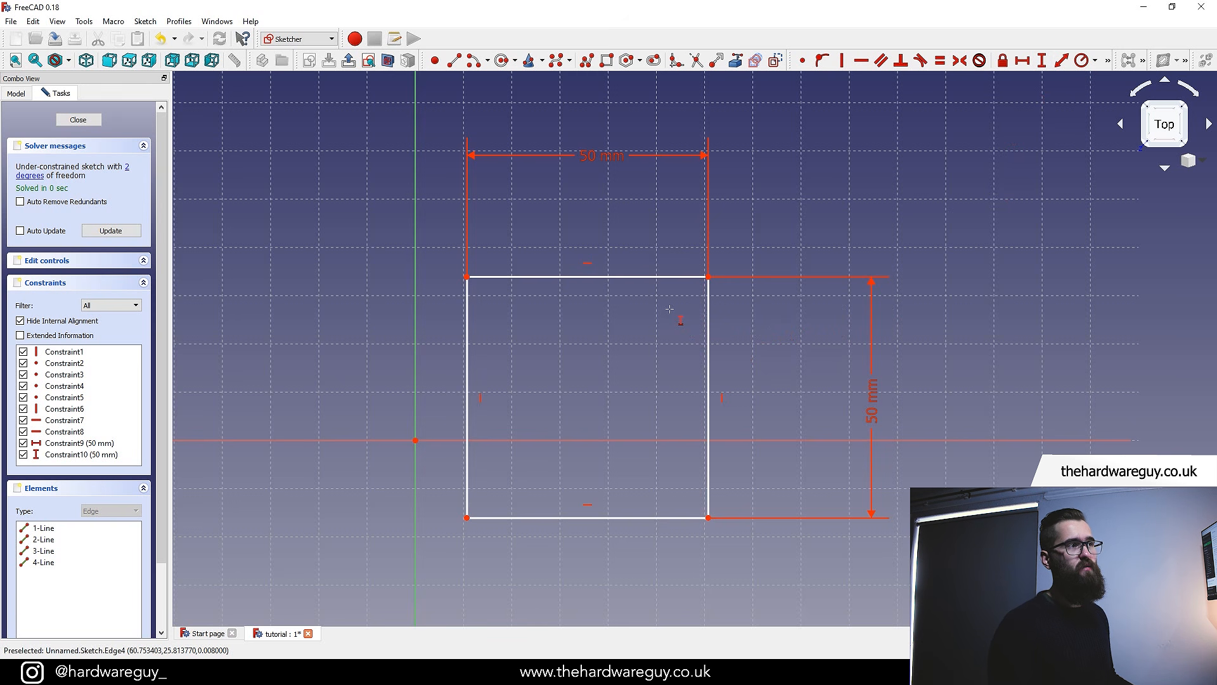
key("Escape")
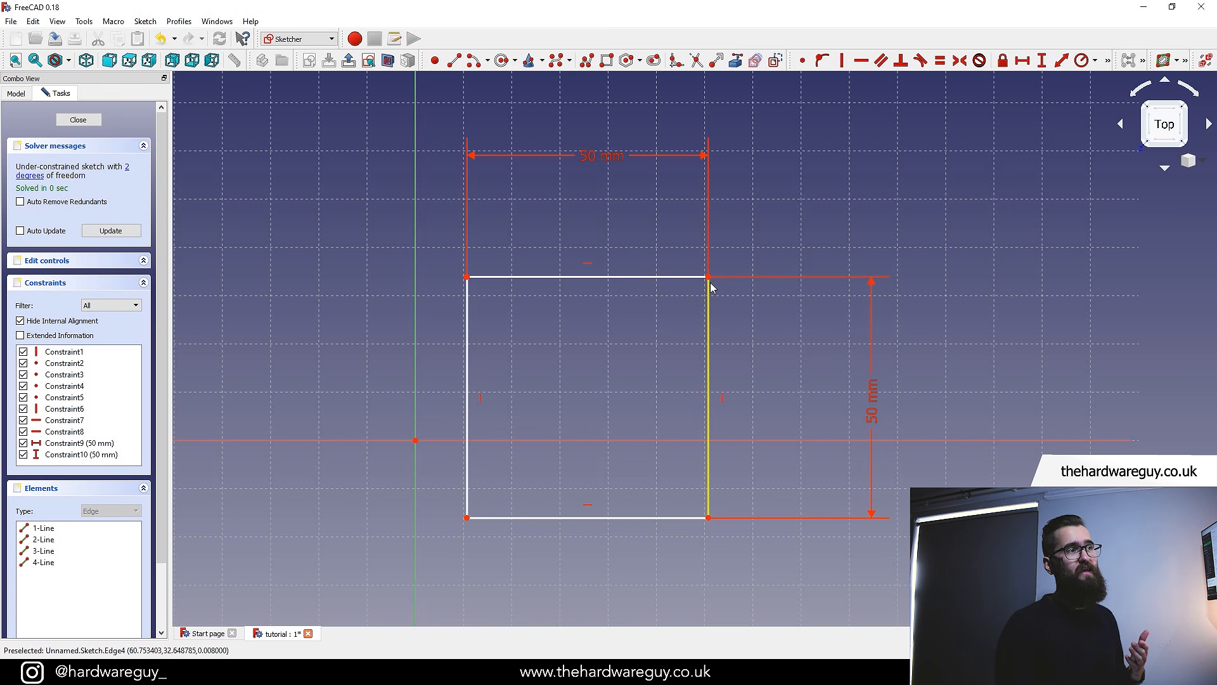
Drag the square sideways and fix the horizontal distance from the origin to the bottom-right corner at 25 mm
left_click_drag(712, 280, 682, 272)
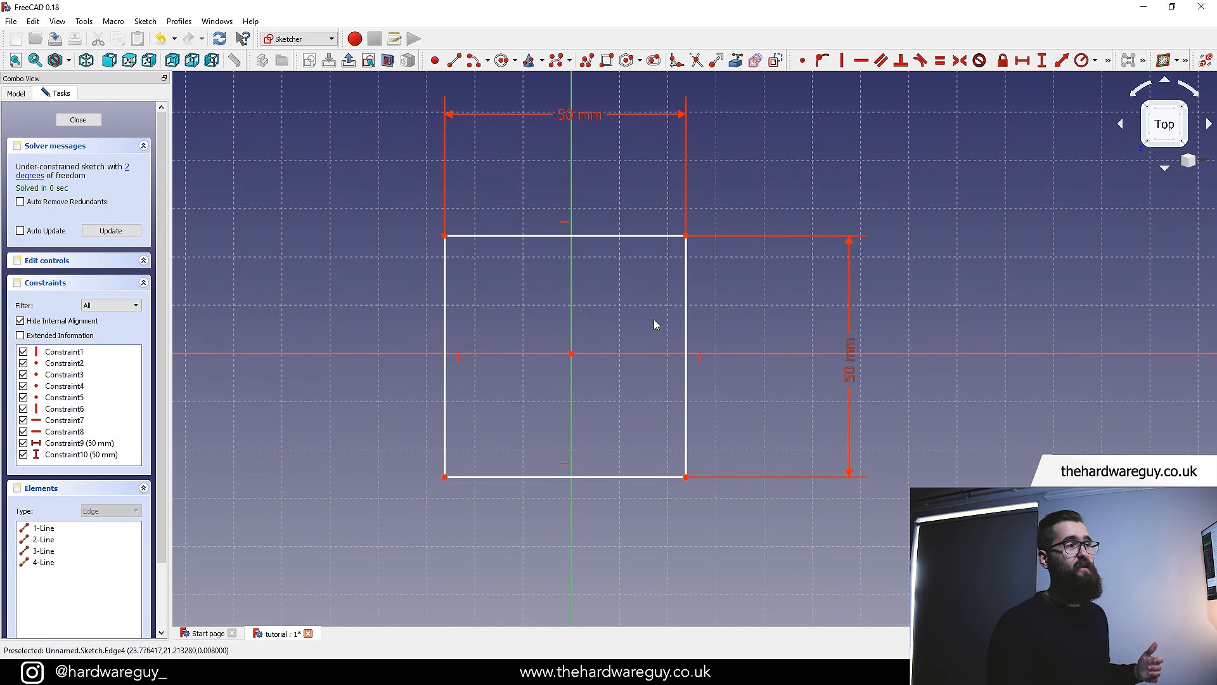
mouse_move(623, 239)
left_mouse_down()
mouse_move(657, 196)
mouse_move(663, 225)
mouse_move(621, 243)
mouse_move(638, 222)
left_mouse_up()
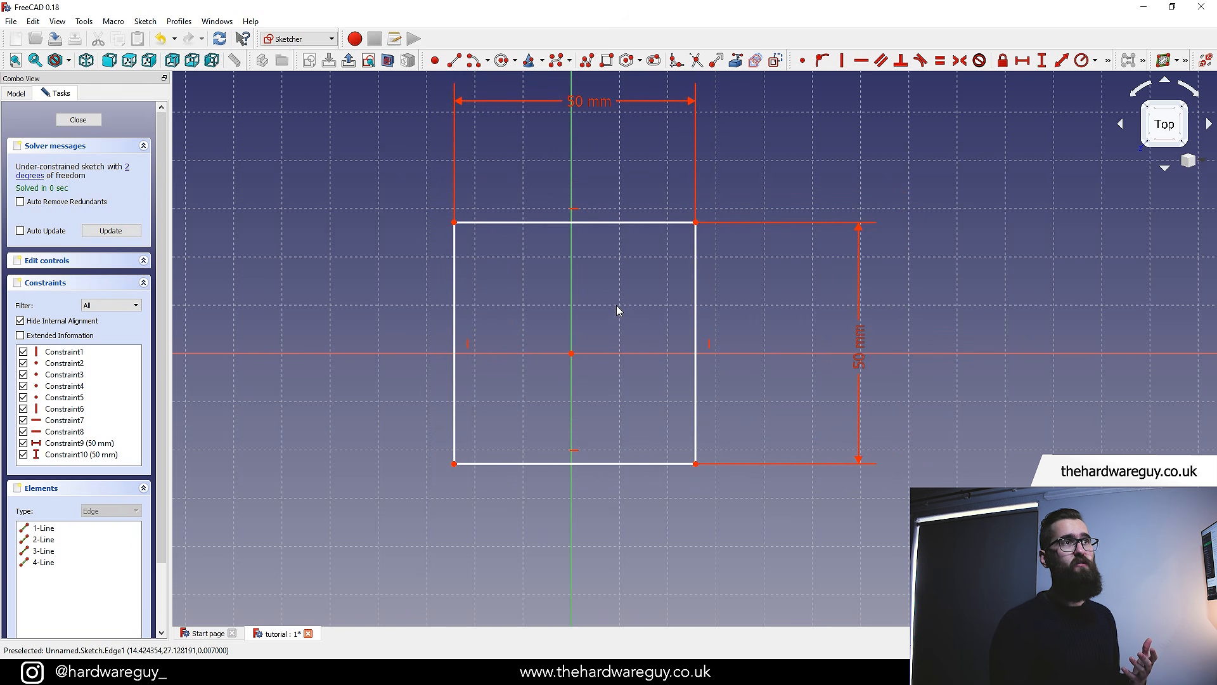
left_click(1023, 61)
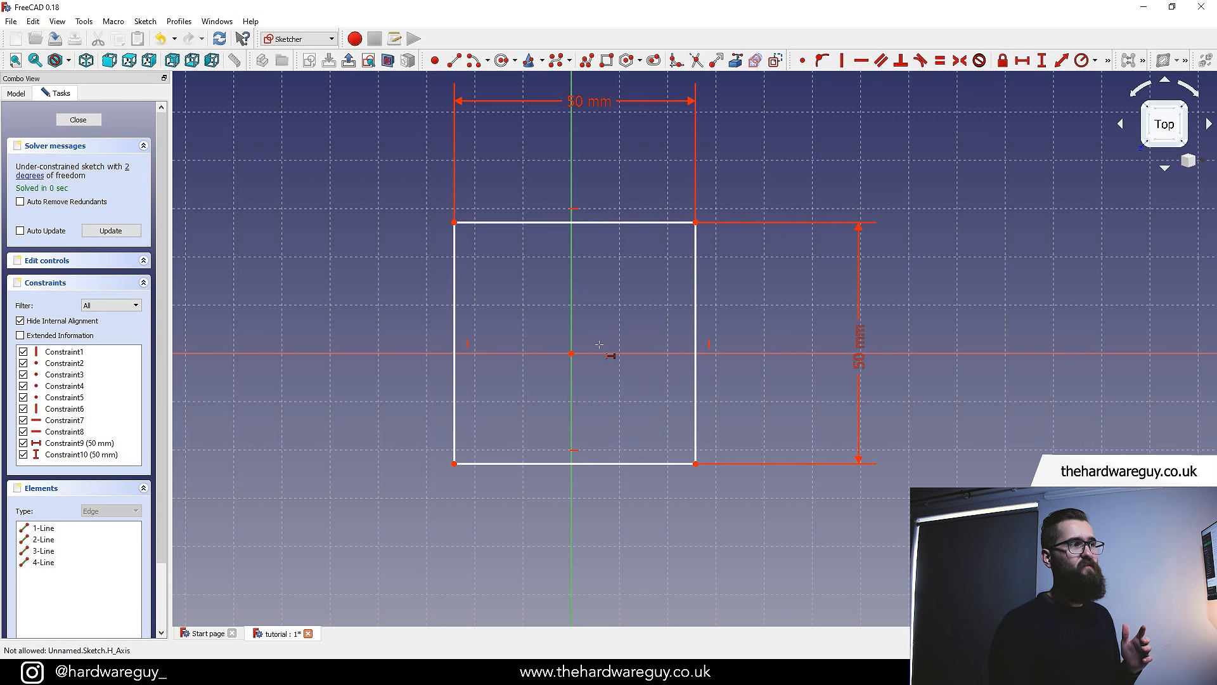
scroll(596, 349, "up", 2)
scroll(593, 380, "up", 2)
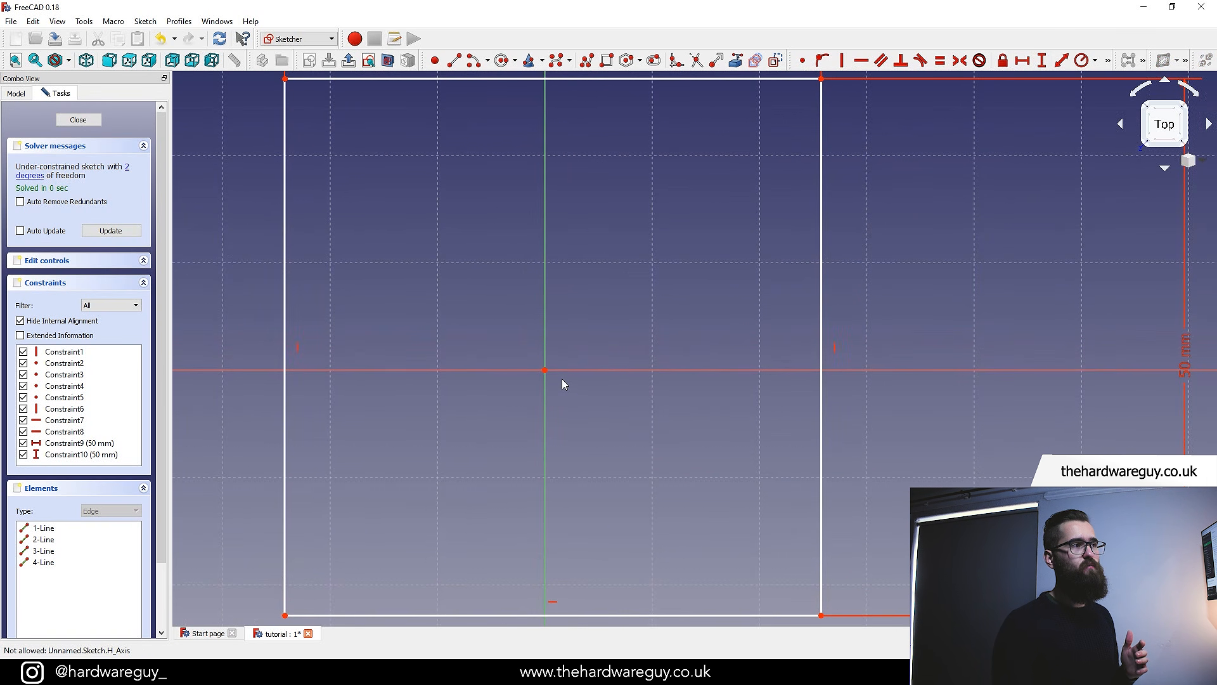
left_click(546, 370)
scroll(571, 380, "down", 2)
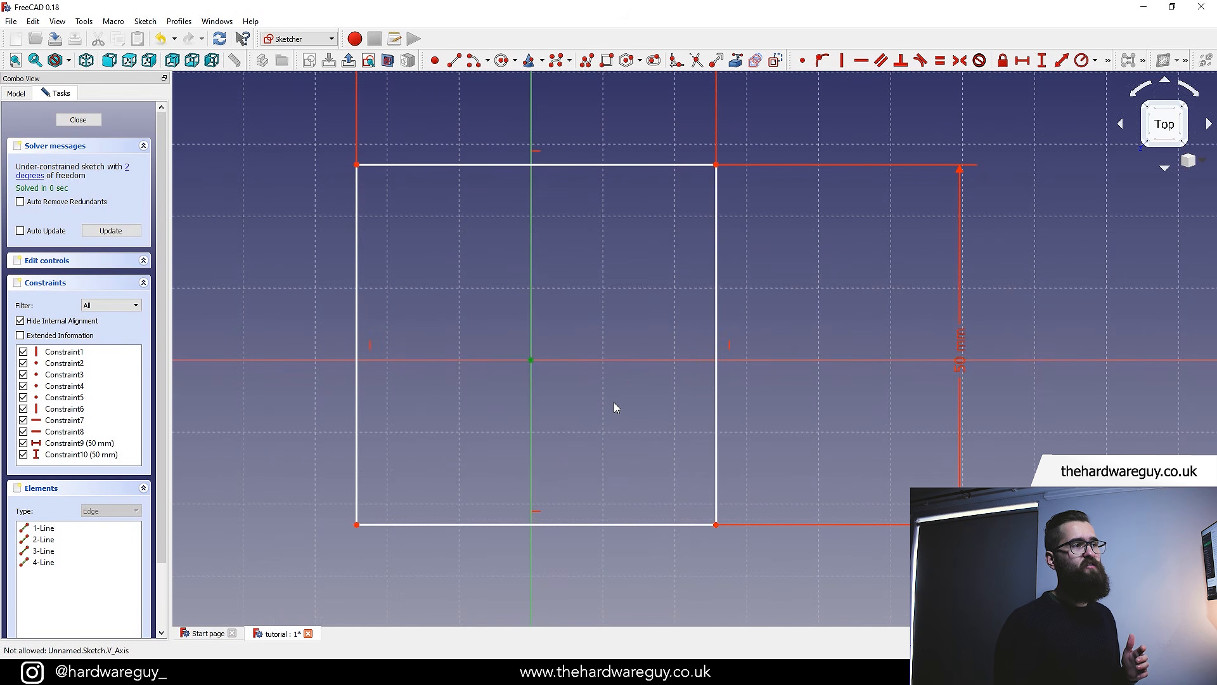
left_click(717, 525)
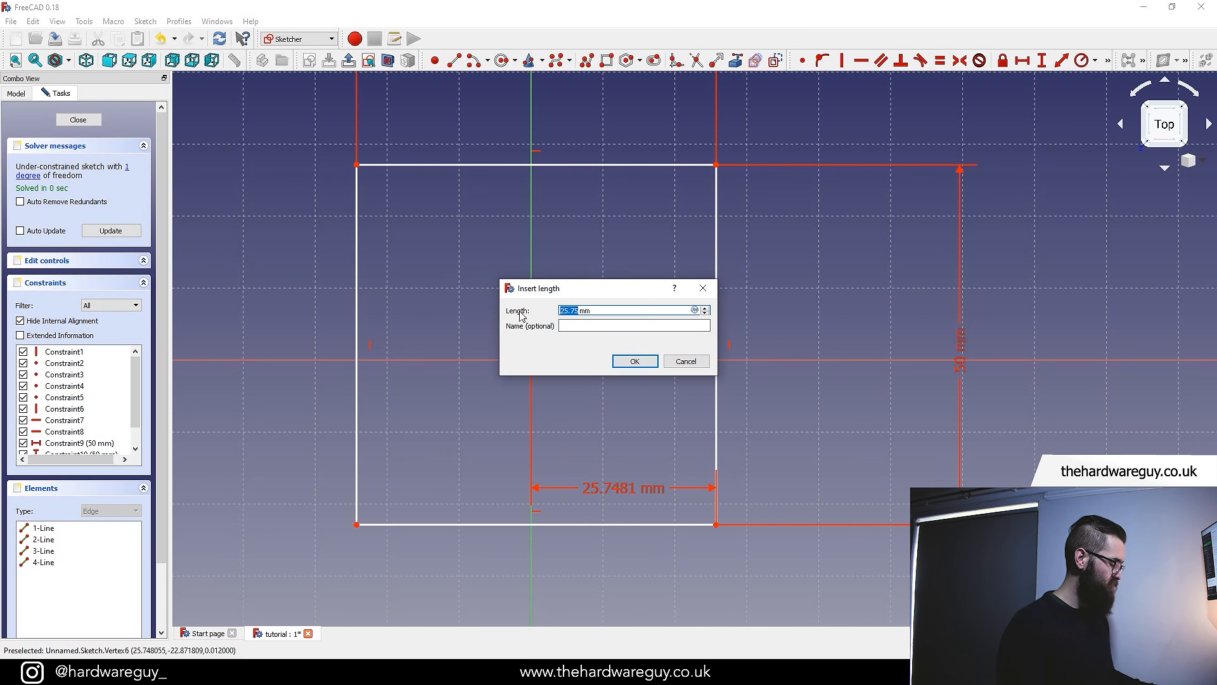
type("2")
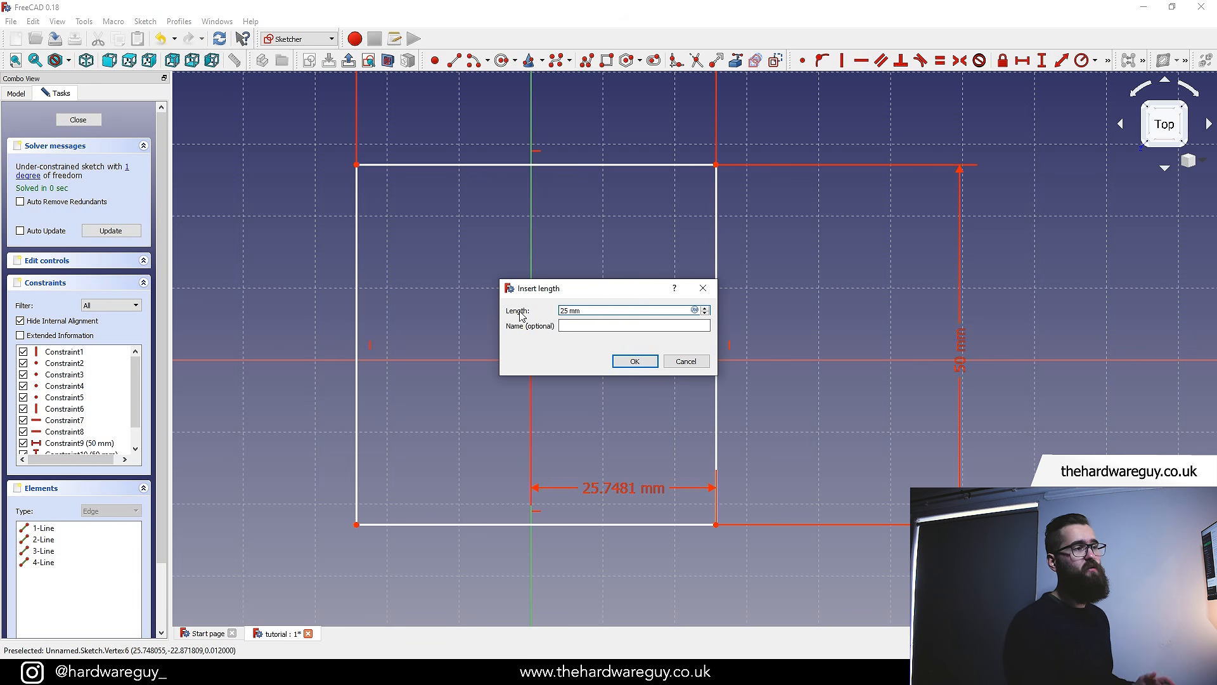
left_click(634, 361)
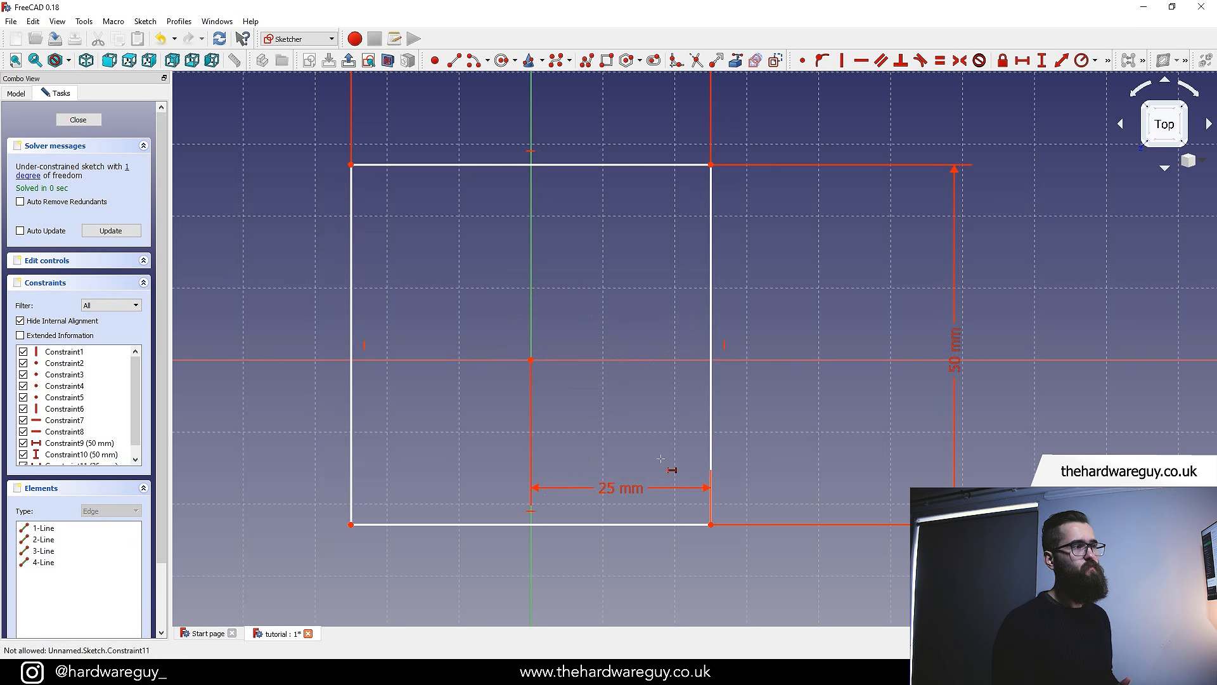
Drag the square's top-right corner to test its remaining vertical freedom
scroll(683, 423, "down", 4)
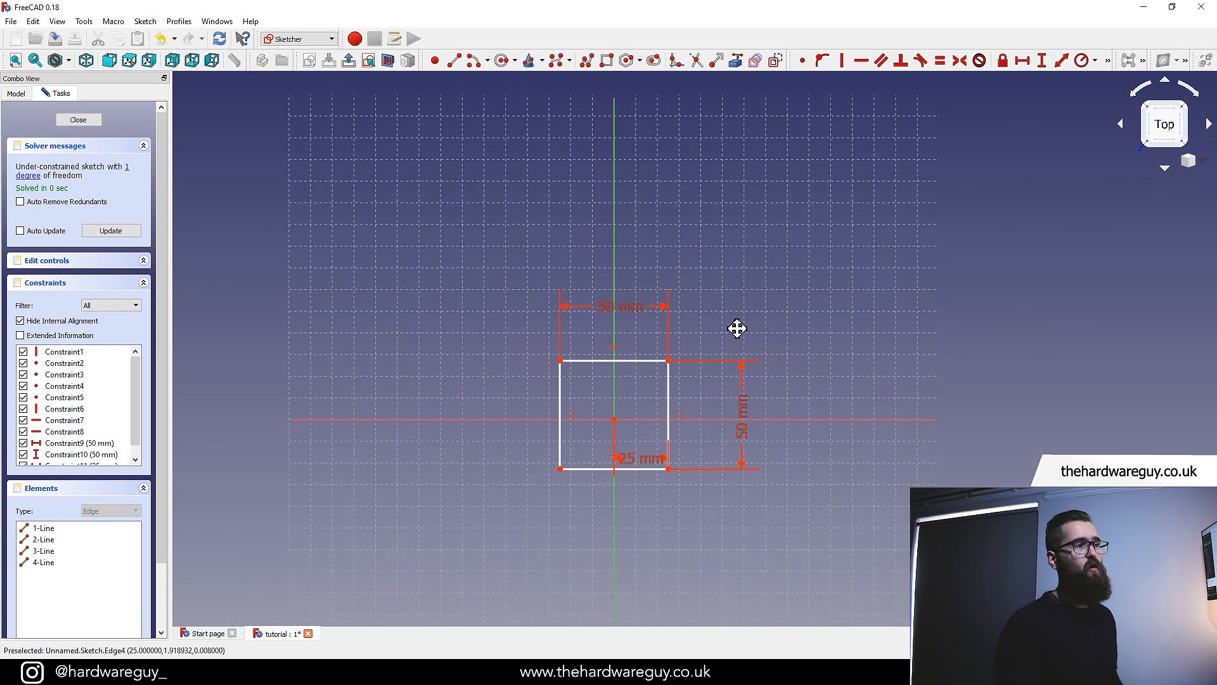
key("Escape")
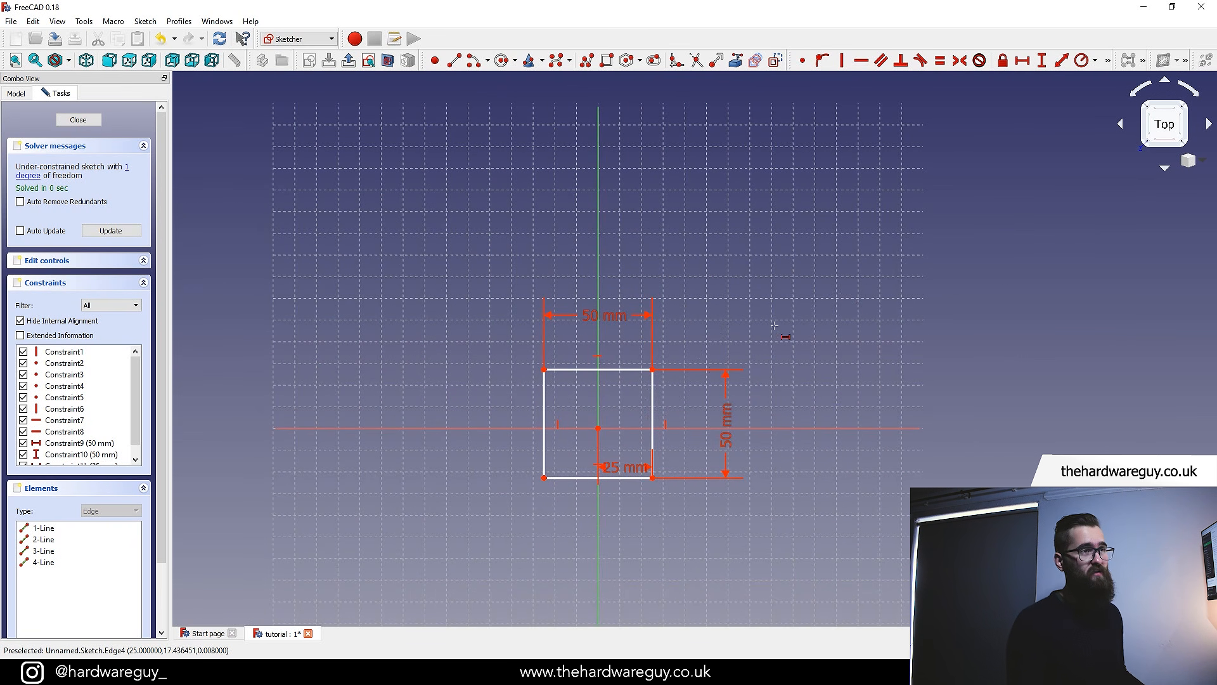
scroll(689, 326, "up", 2)
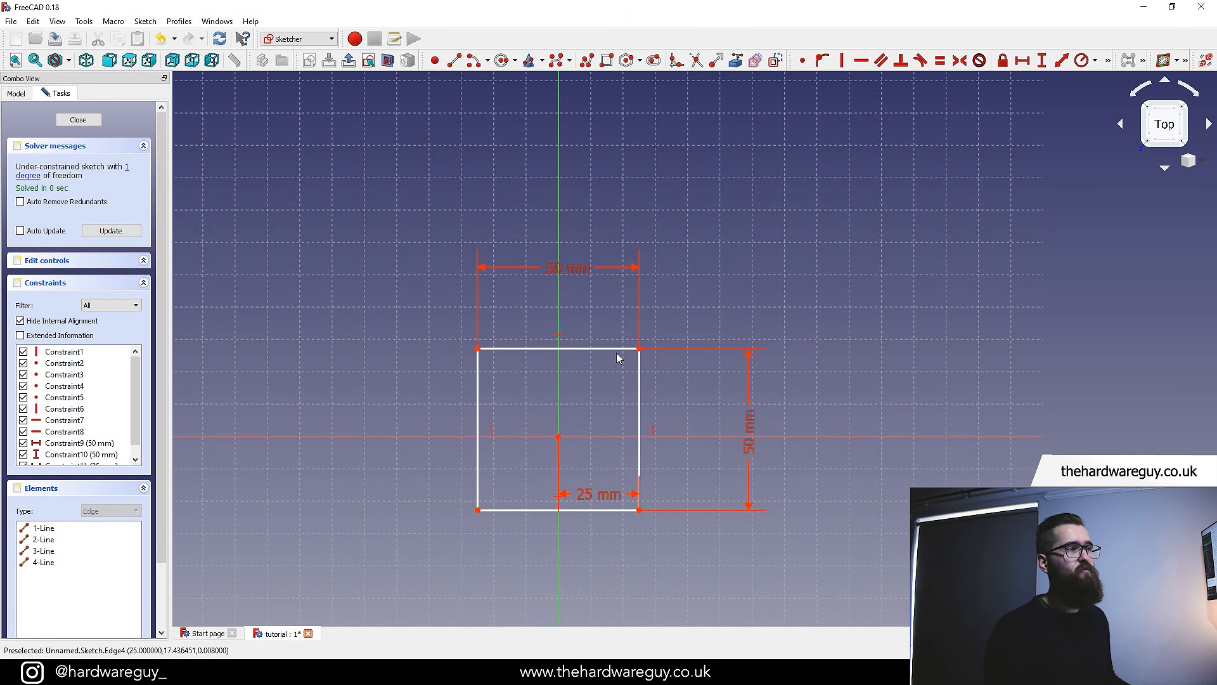
mouse_move(620, 349)
left_mouse_down()
mouse_move(652, 291)
mouse_move(533, 400)
mouse_move(657, 304)
mouse_move(653, 290)
mouse_move(641, 356)
mouse_move(633, 321)
mouse_move(627, 394)
mouse_move(631, 370)
left_mouse_up()
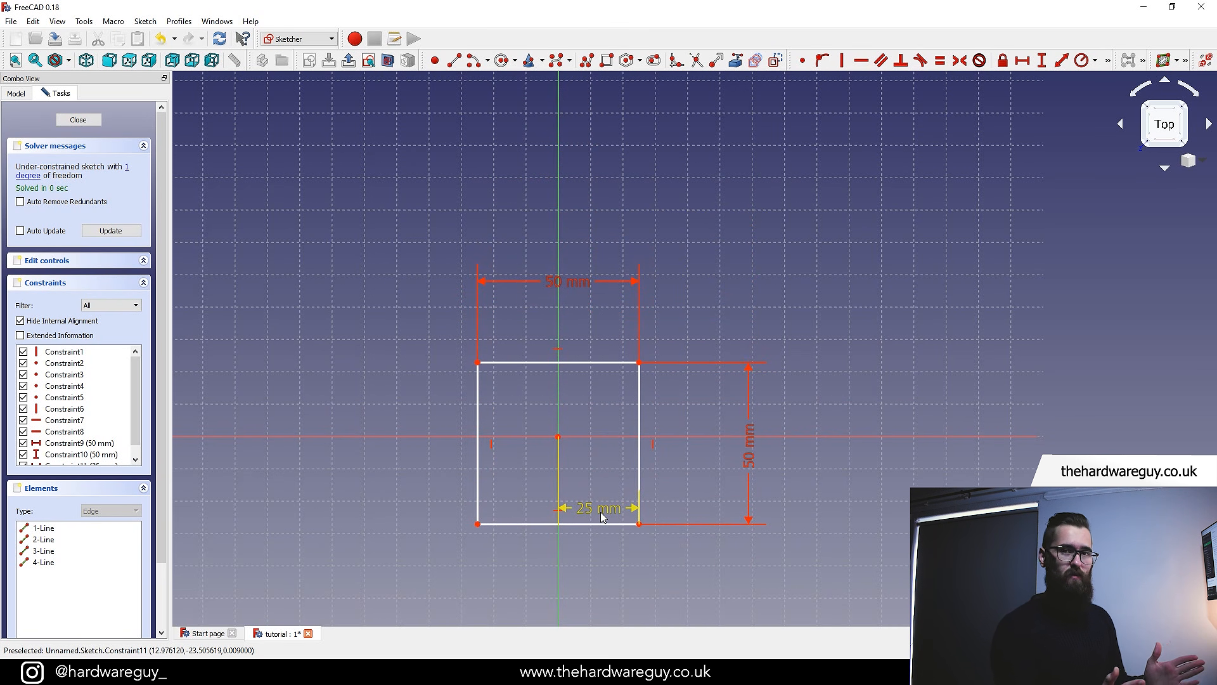
Move the 25 mm horizontal distance dimension below the square
scroll(658, 462, "down", 2)
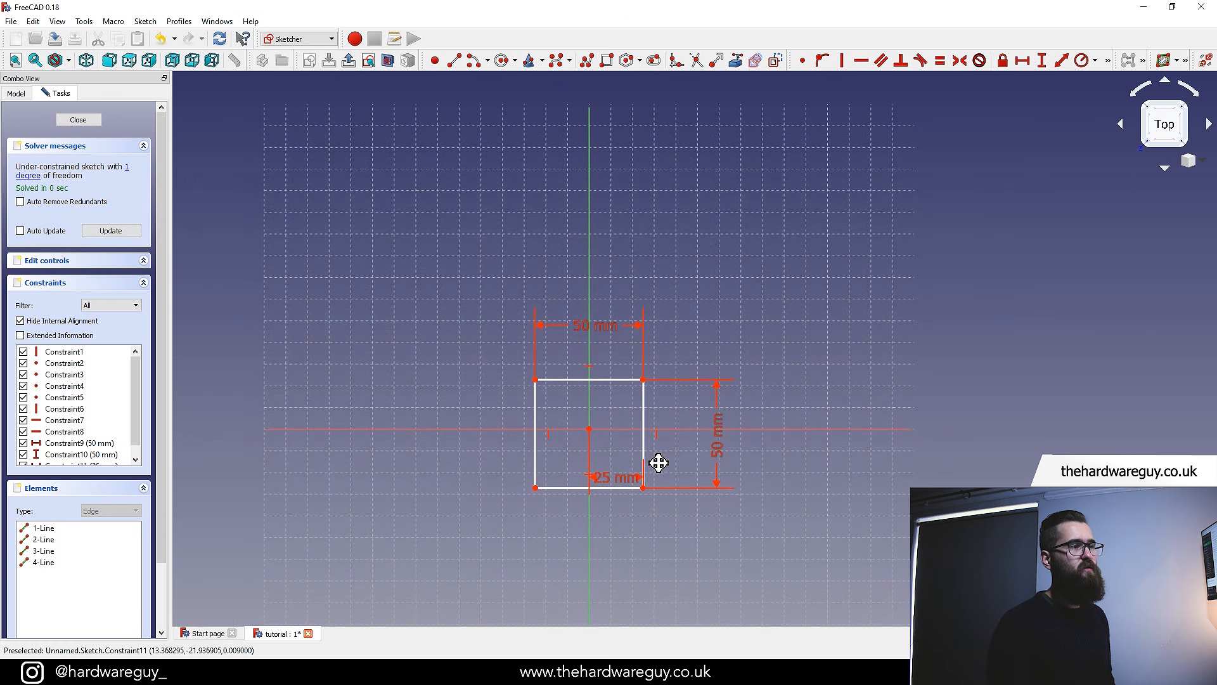
scroll(621, 486, "up", 4)
left_click_drag(619, 477, 620, 584)
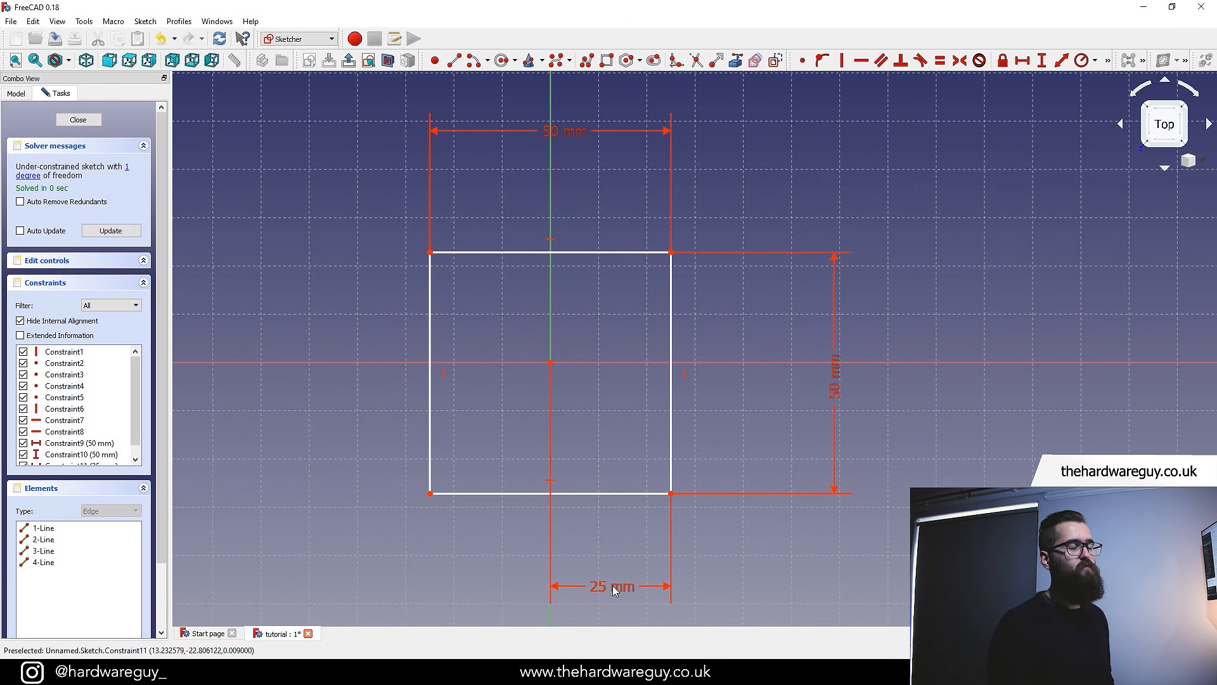
Fix the vertical distance from the origin to the square's top-left corner at 25 mm
scroll(715, 553, "down", 2)
middle_click_drag(739, 548, 711, 524)
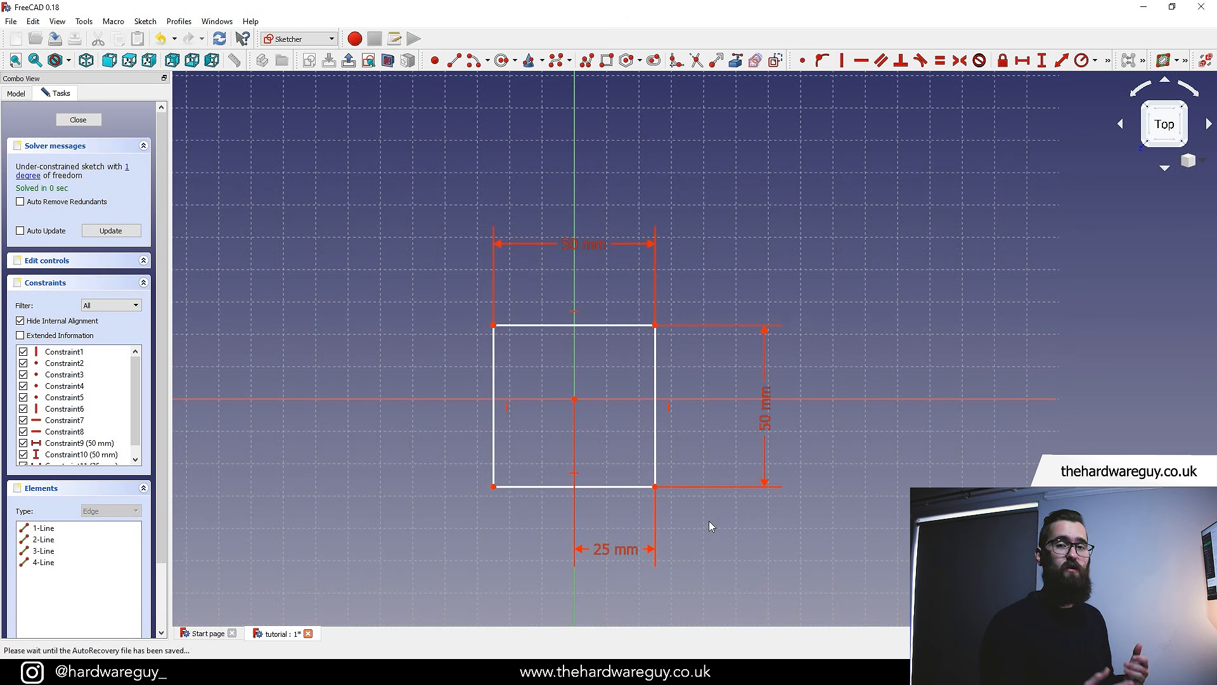
mouse_move(614, 423)
middle_mouse_down()
mouse_move(643, 423)
mouse_move(622, 384)
middle_mouse_up()
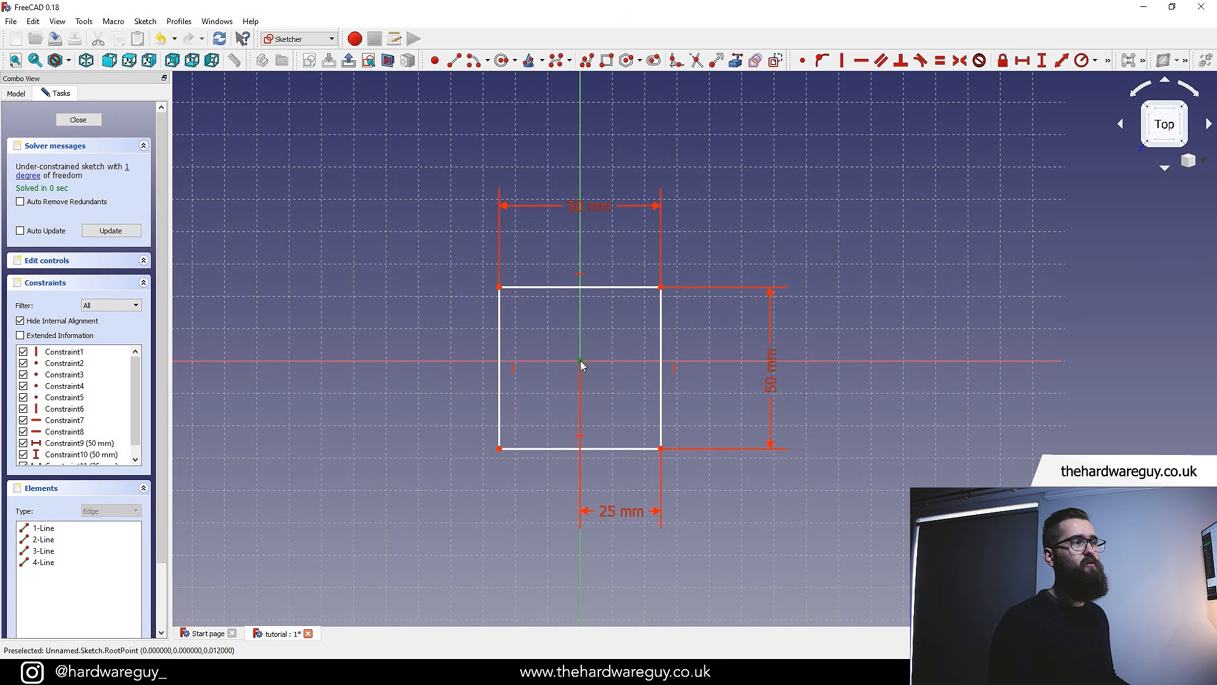
scroll(536, 321, "up", 2)
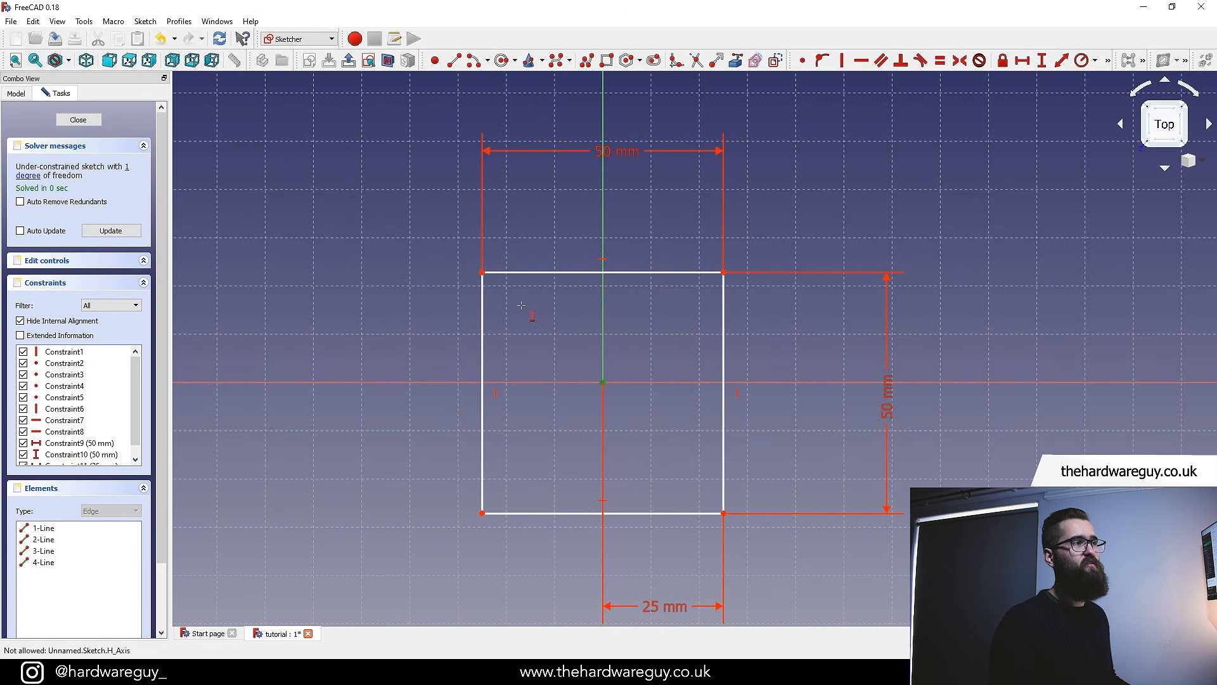
left_click(483, 273)
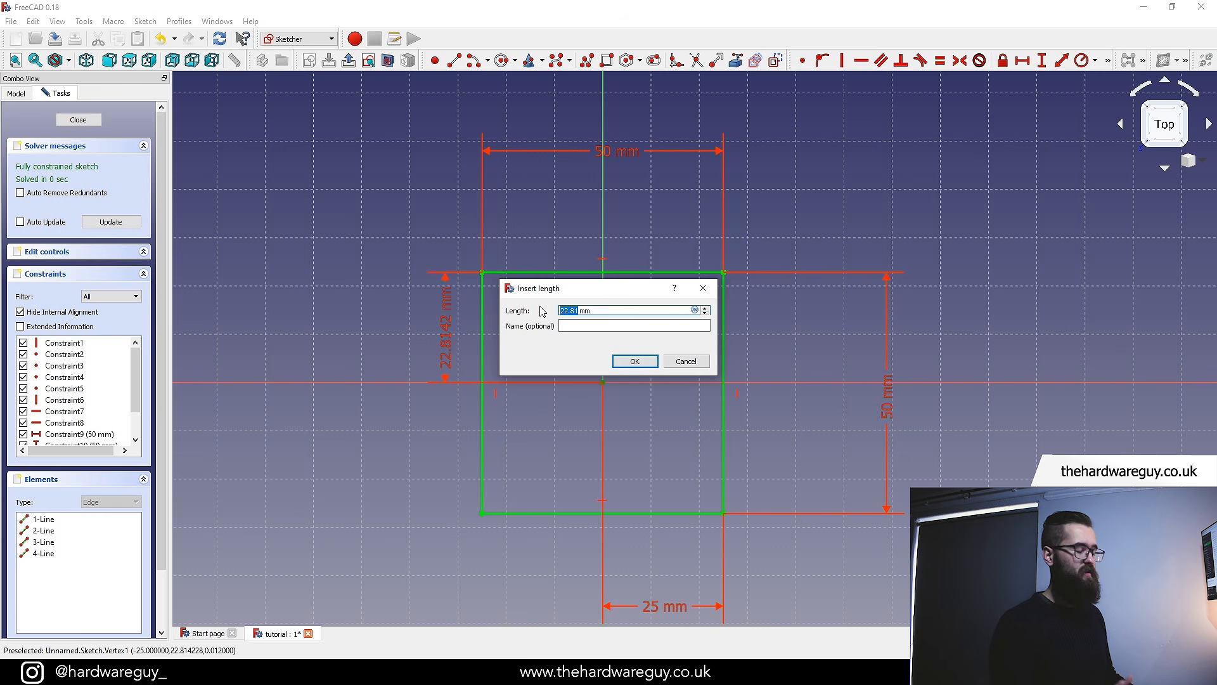
type("25")
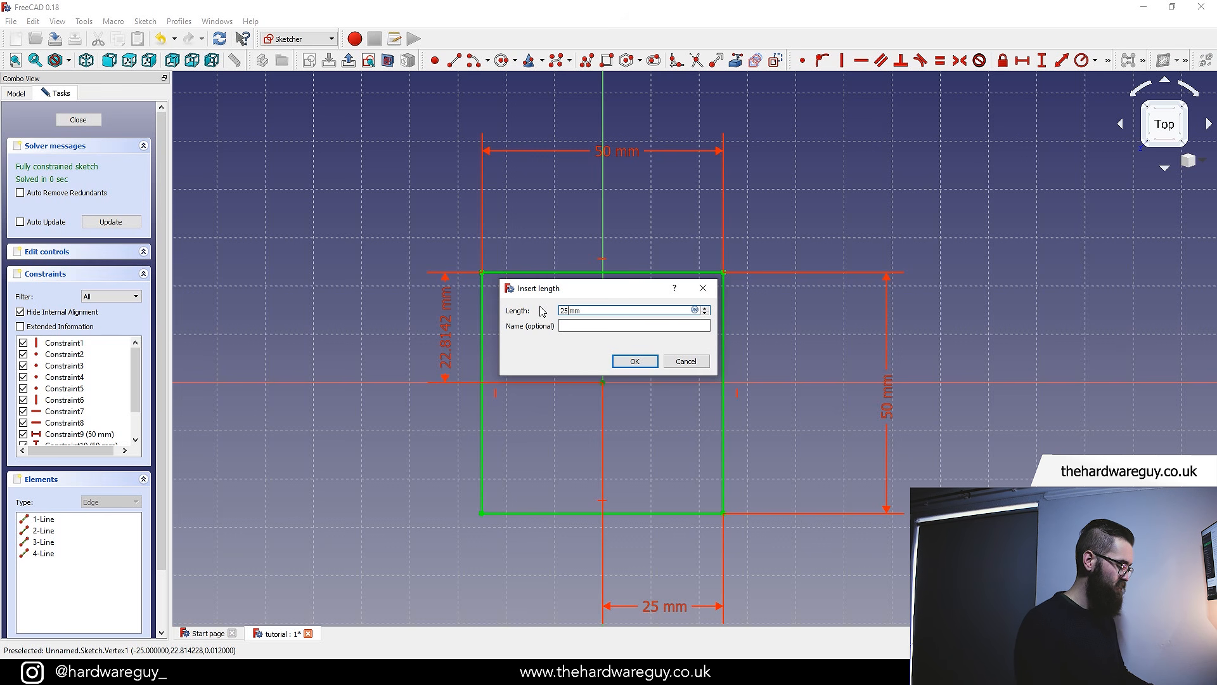
left_click(635, 361)
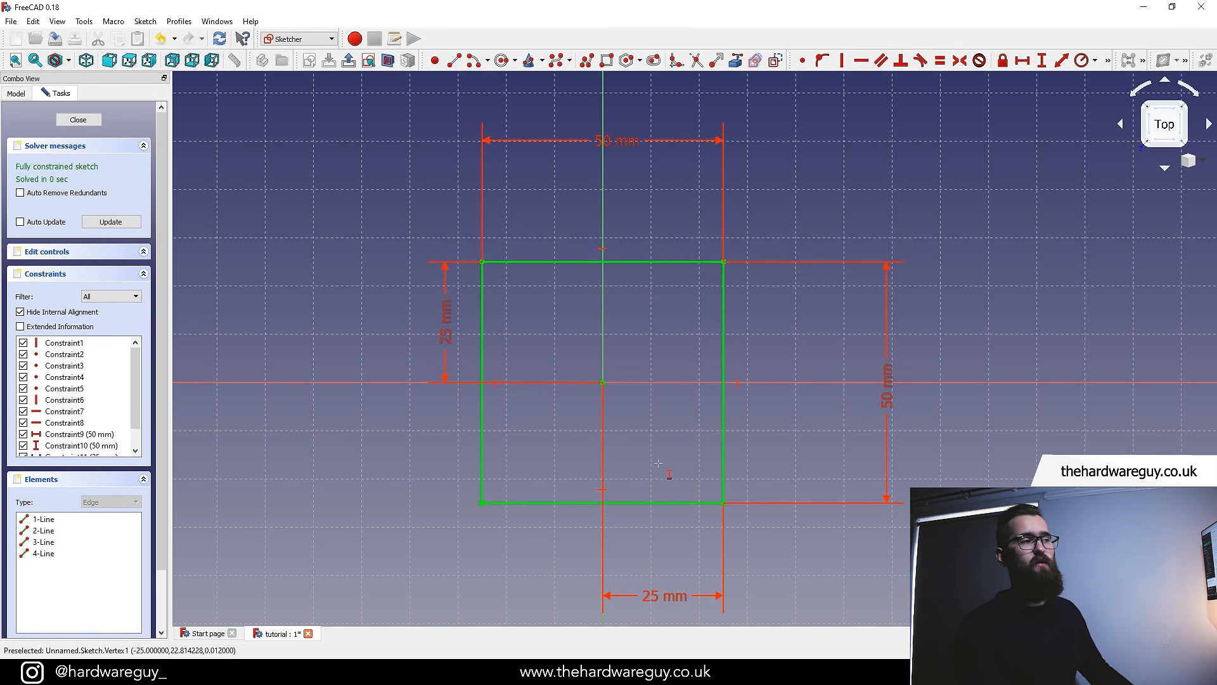
Close the sketch editor
scroll(659, 463, "down", 2)
middle_click_drag(865, 288, 848, 263)
key("Escape")
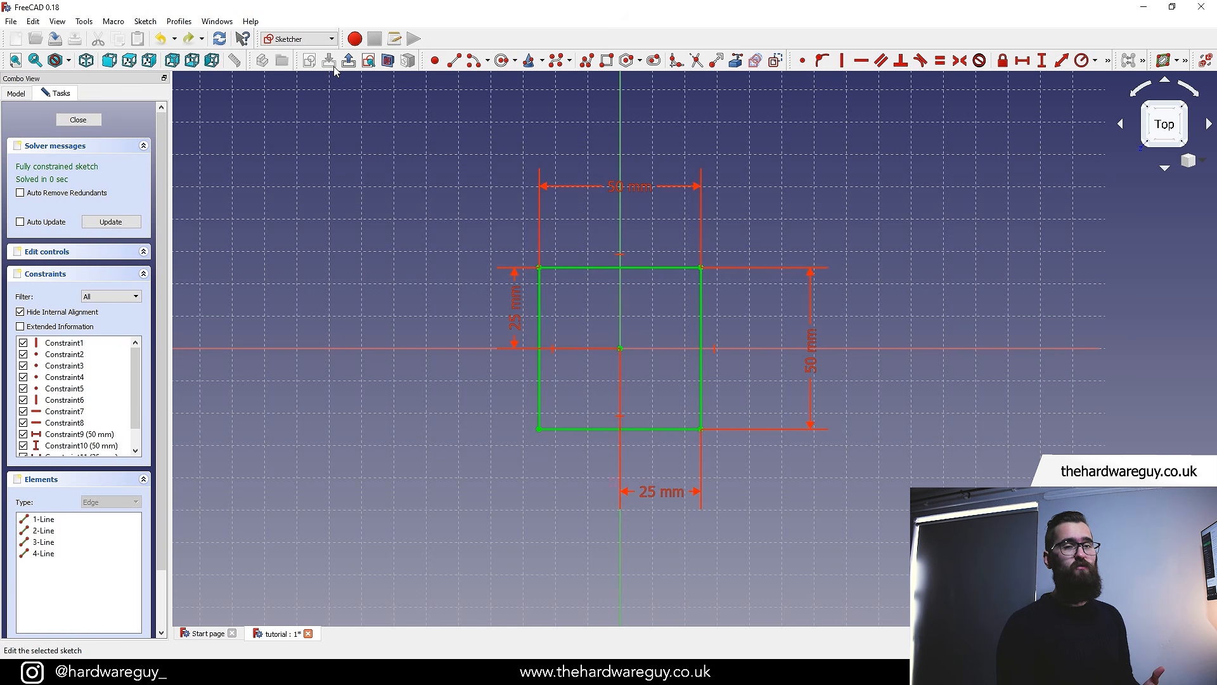
left_click(78, 120)
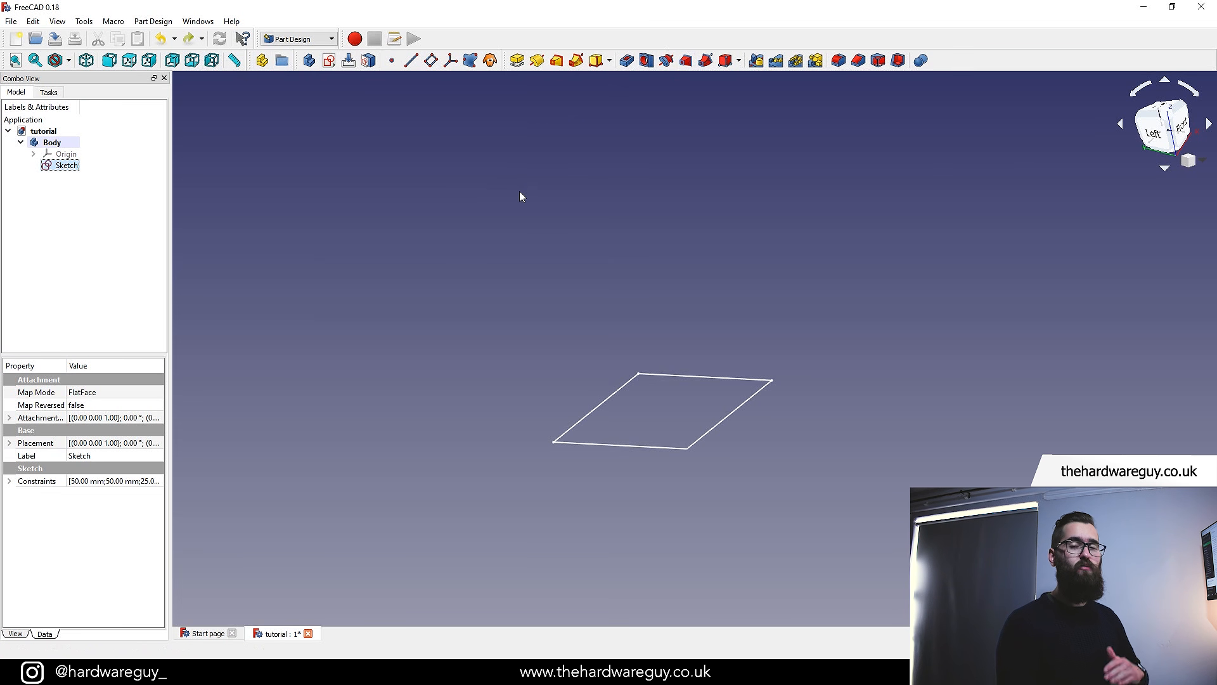
Rename the sketch to square
middle_click_drag(557, 452, 534, 405)
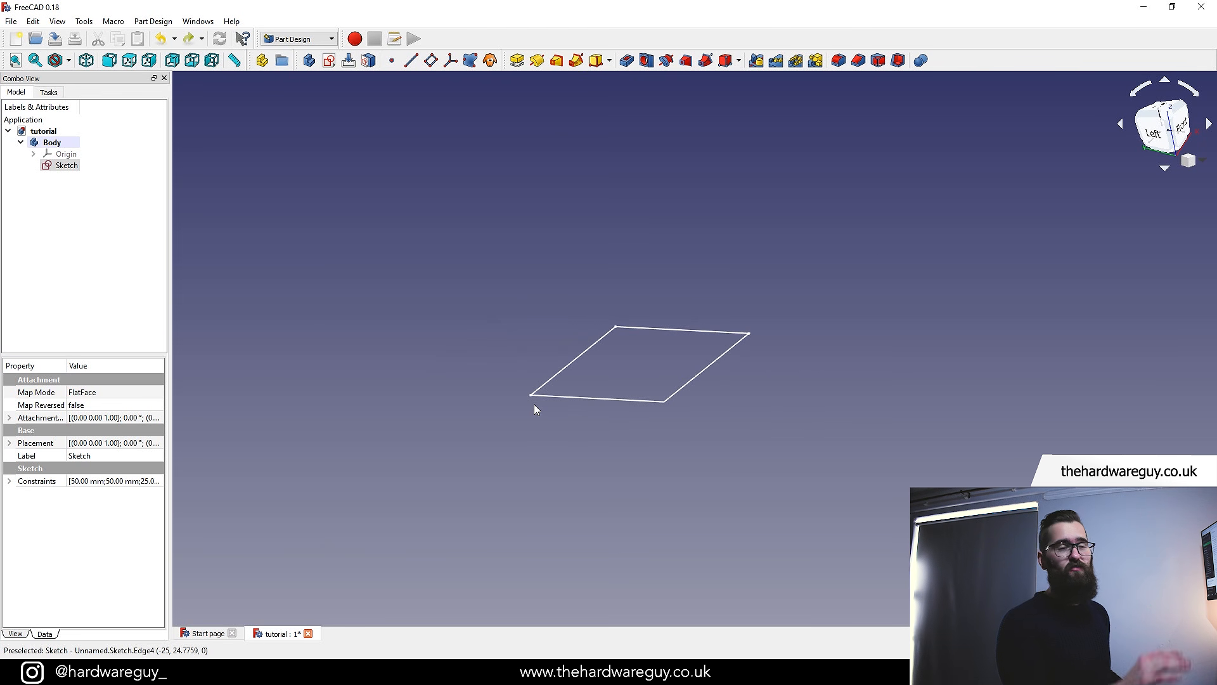
mouse_move(777, 391)
middle_mouse_down()
mouse_move(802, 481)
mouse_move(743, 429)
mouse_move(793, 411)
mouse_move(717, 432)
mouse_move(761, 373)
mouse_move(755, 421)
middle_mouse_up()
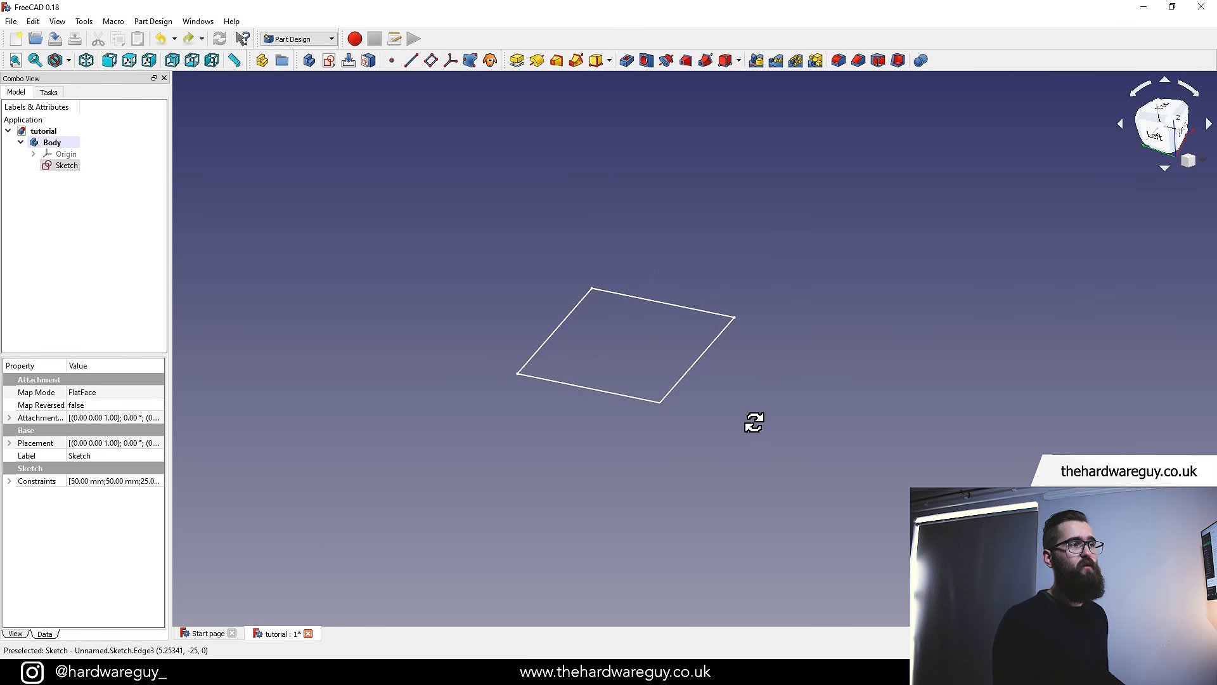
right_click(70, 170)
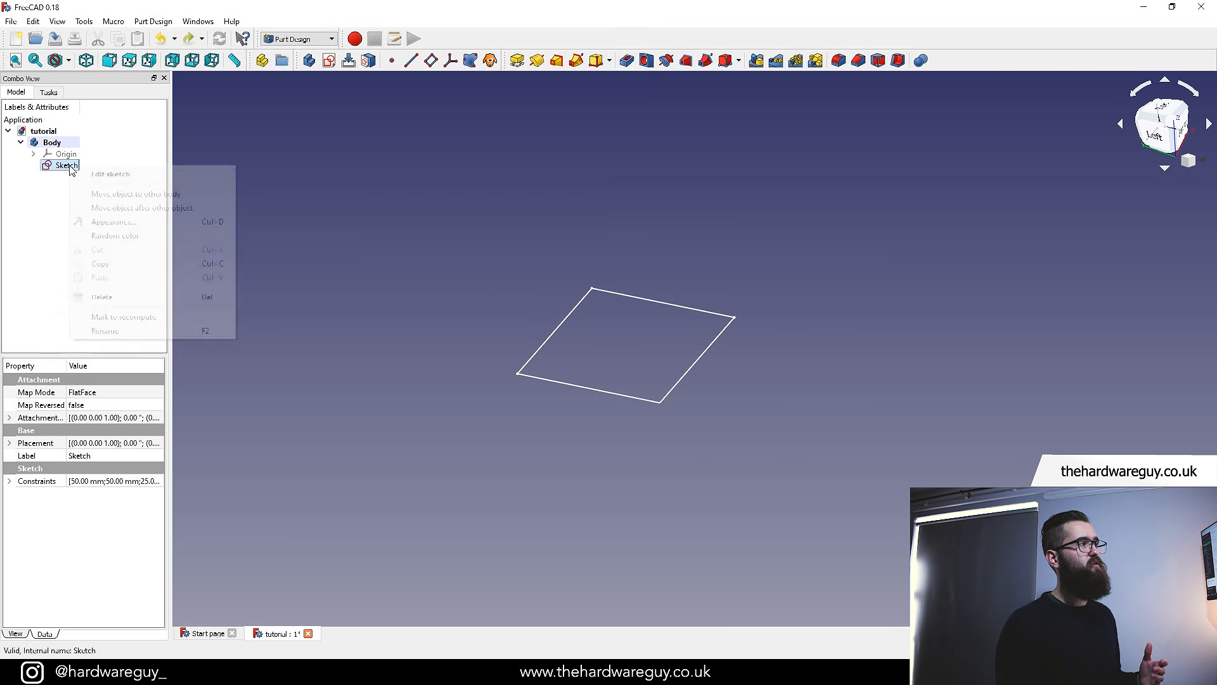
left_click(109, 329)
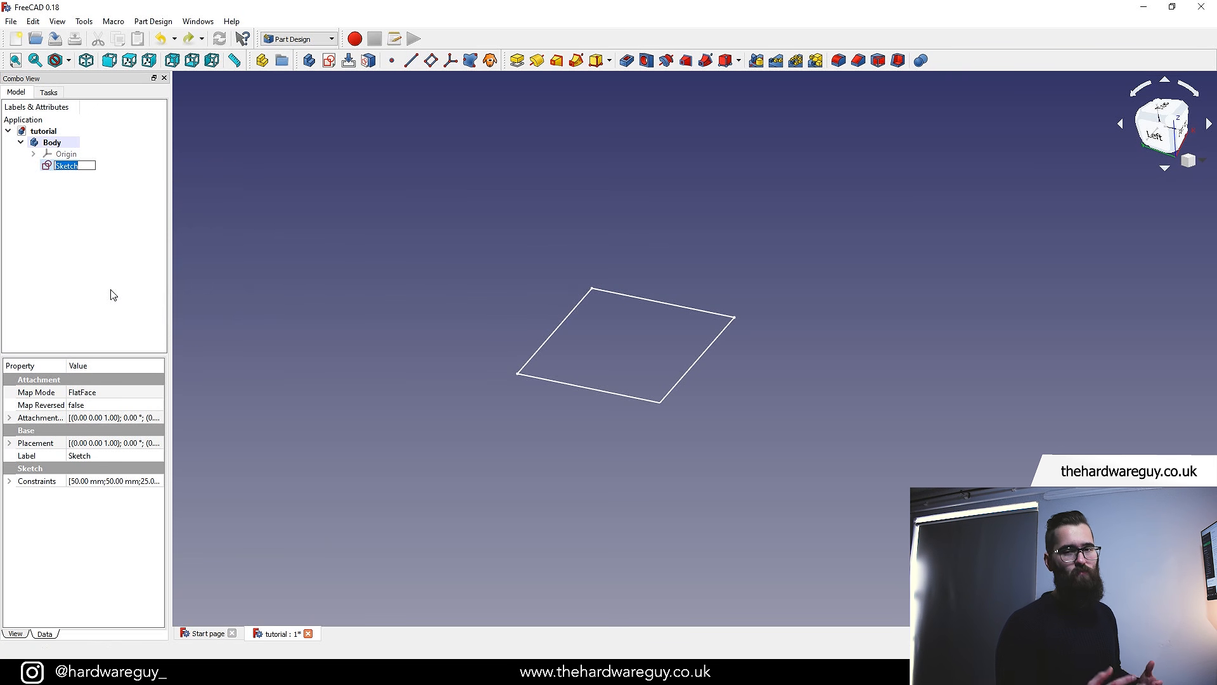
type("square")
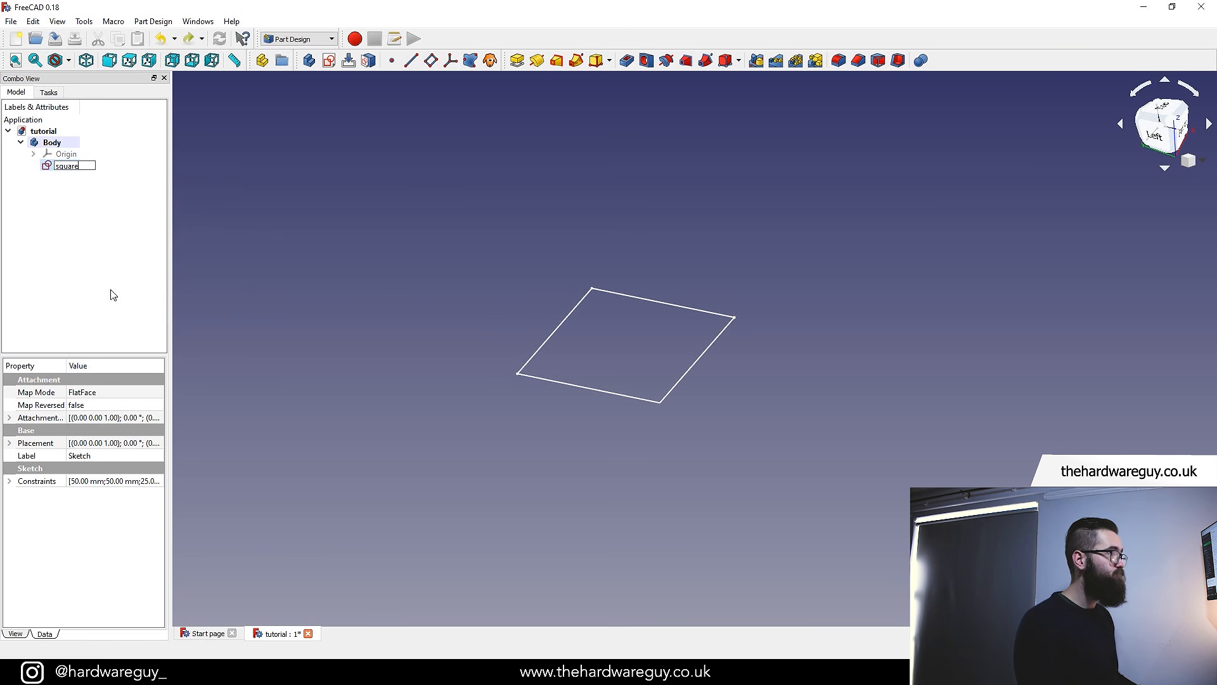
key("Return")
left_click(413, 236)
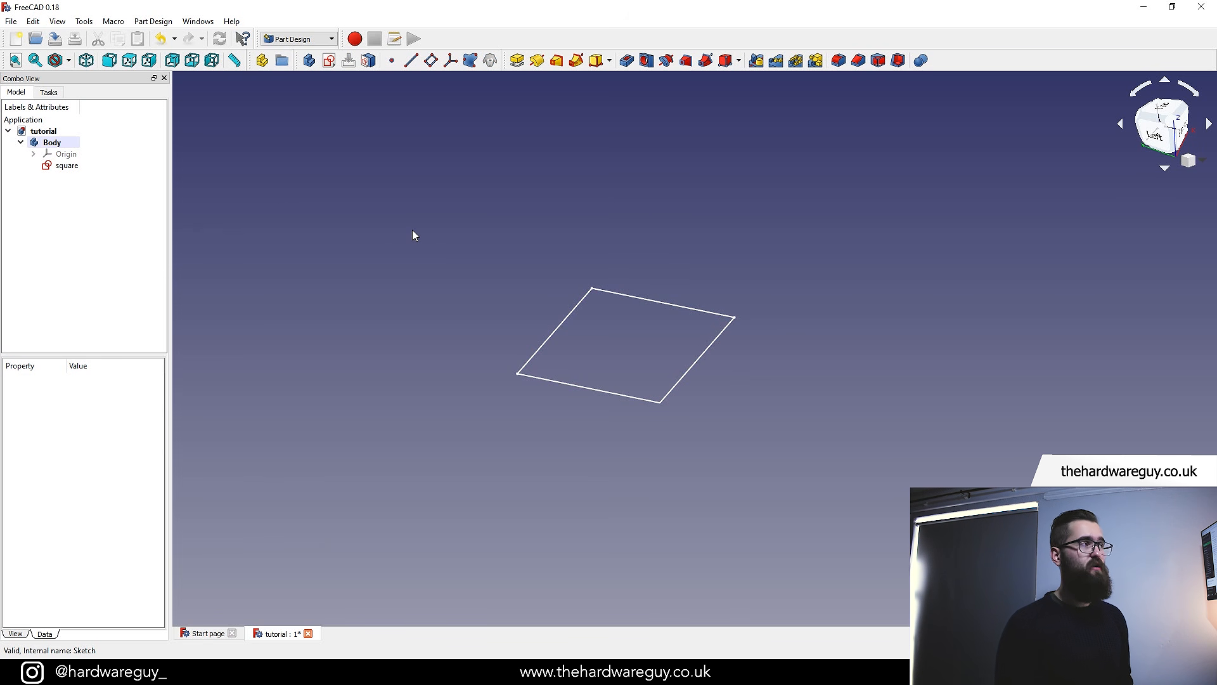
Pad the square sketch to a length of 50 mm
left_click(68, 169)
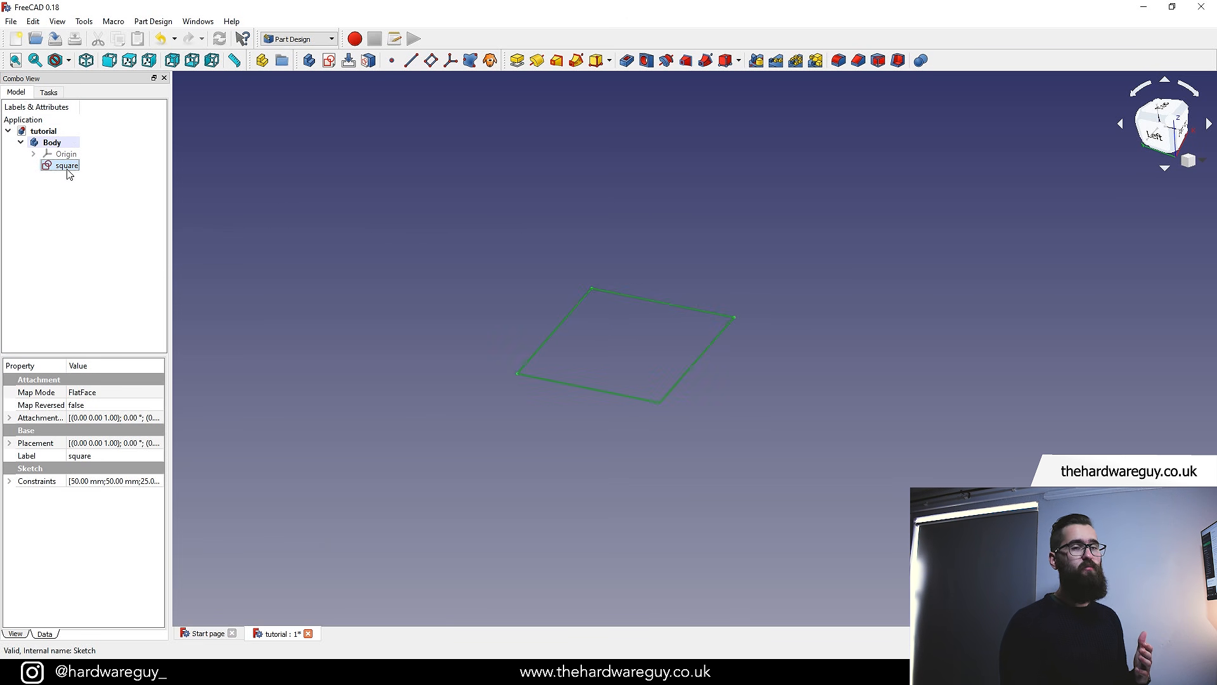
left_click(516, 62)
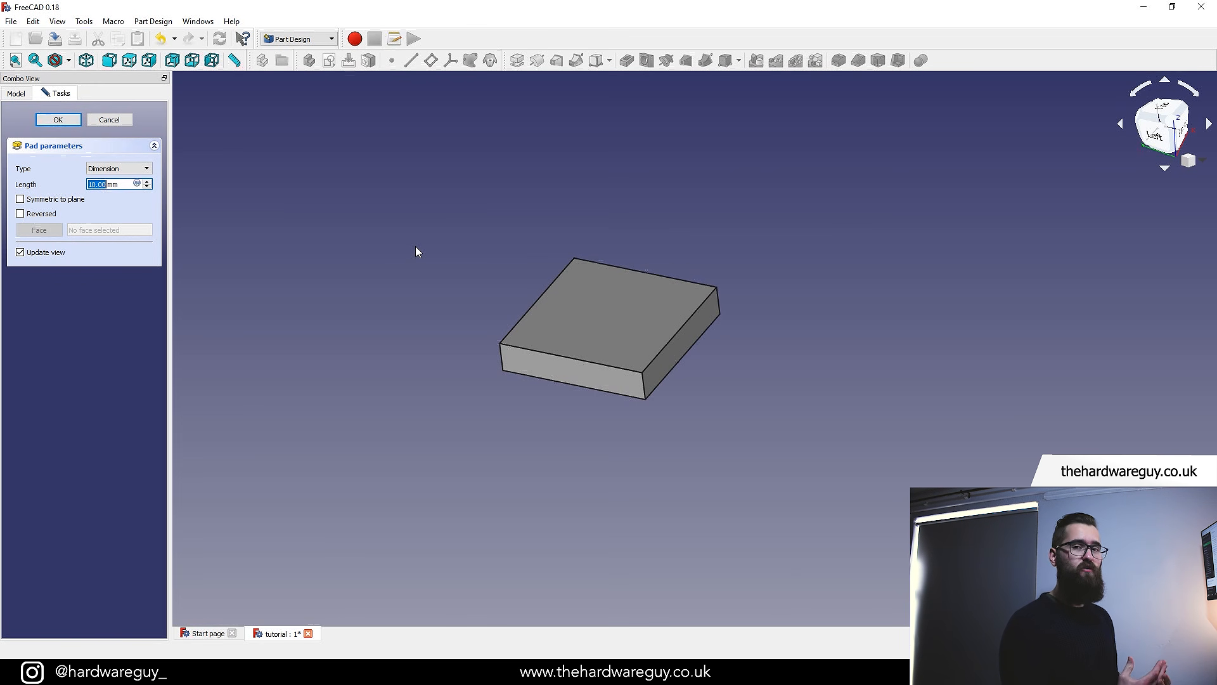
type("50")
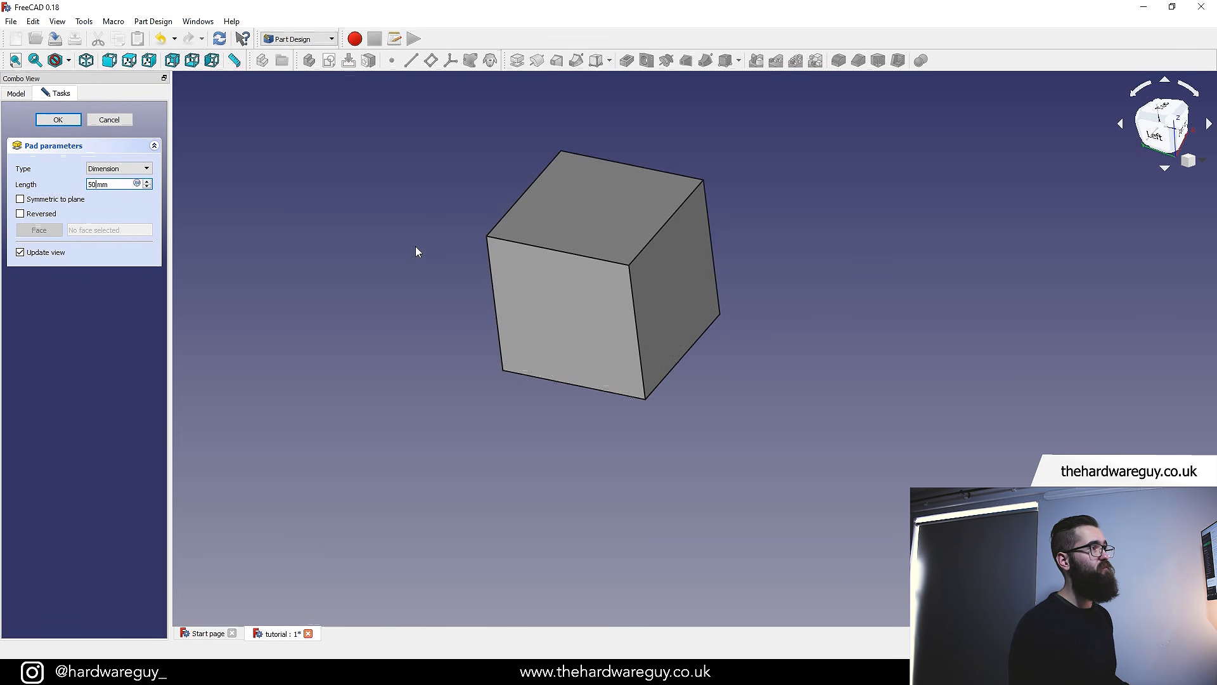
left_click(66, 119)
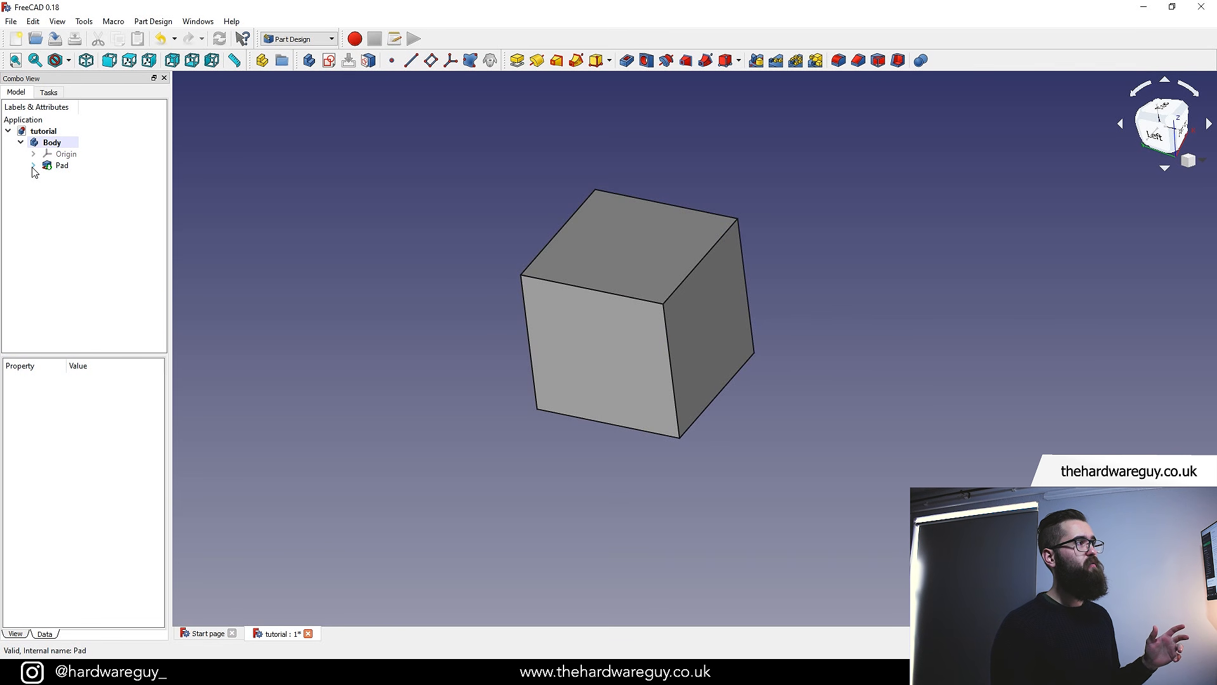
Rename the pad feature to cube
left_click(33, 165)
left_click(62, 167)
right_click(64, 168)
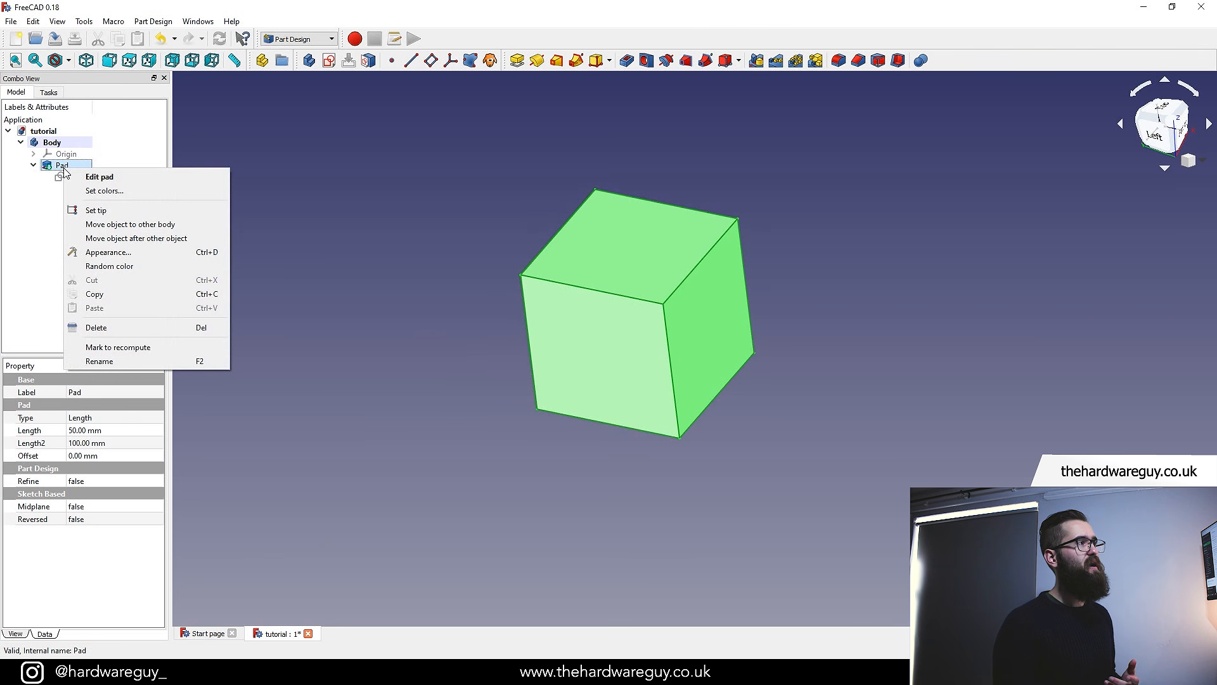
left_click(127, 359)
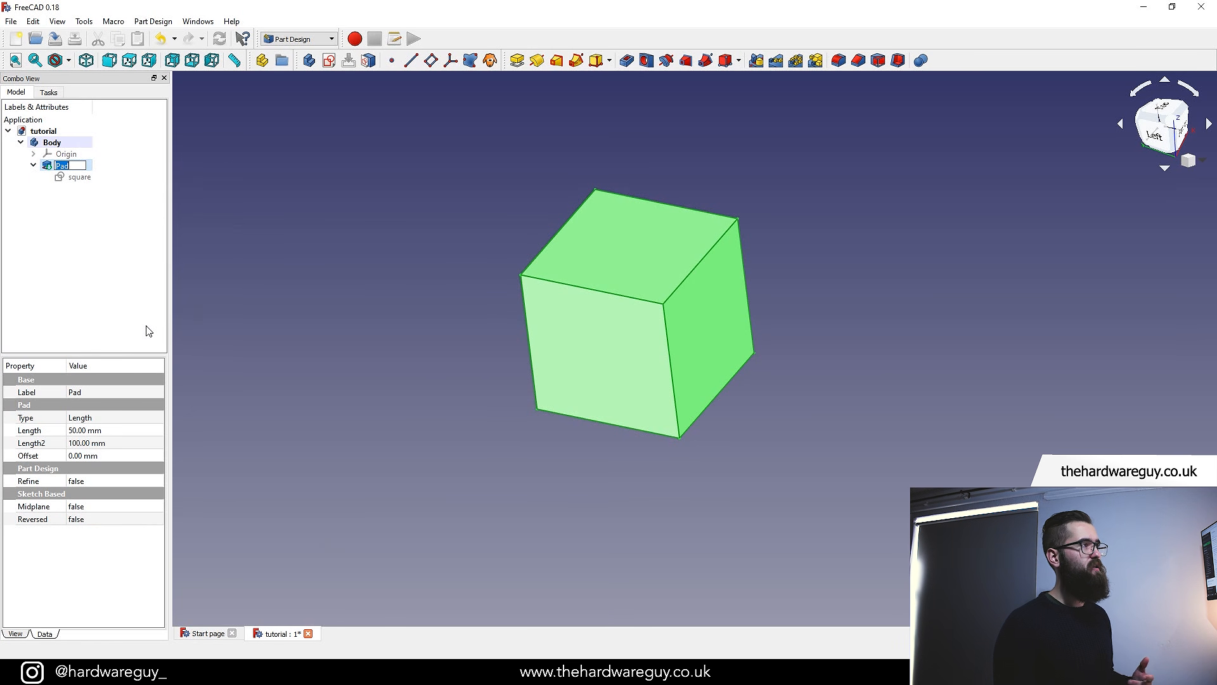
type("cube")
key("Return")
left_click(309, 261)
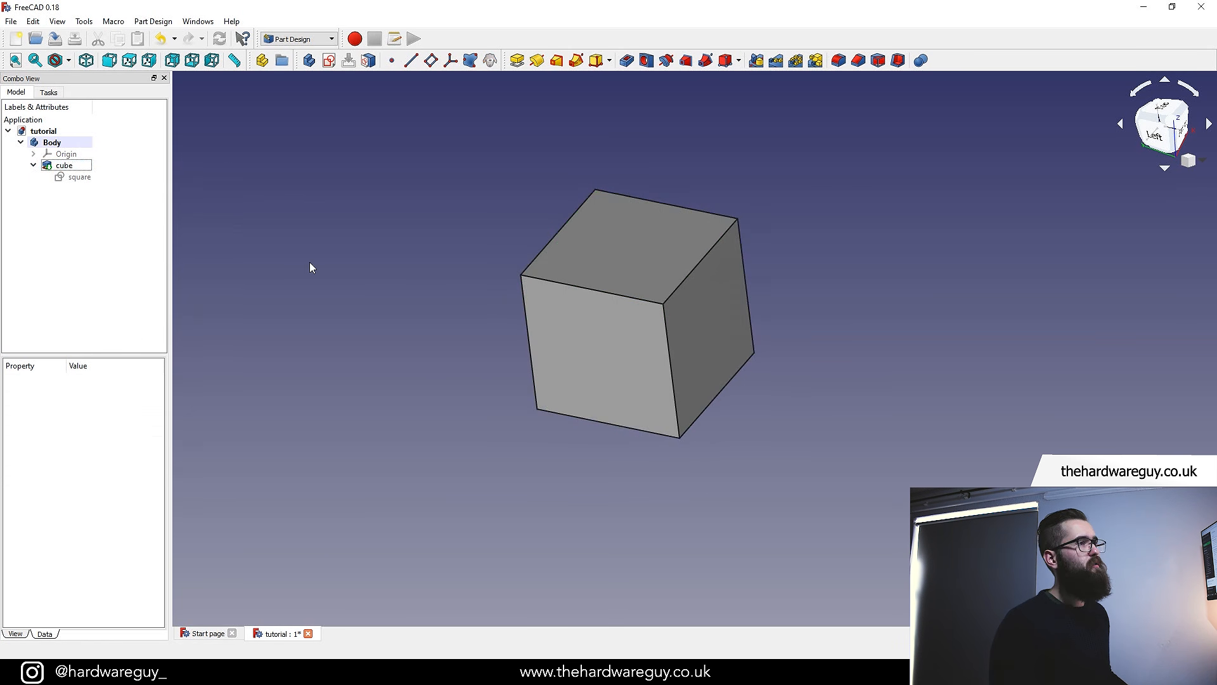
middle_click_drag(382, 284, 390, 296)
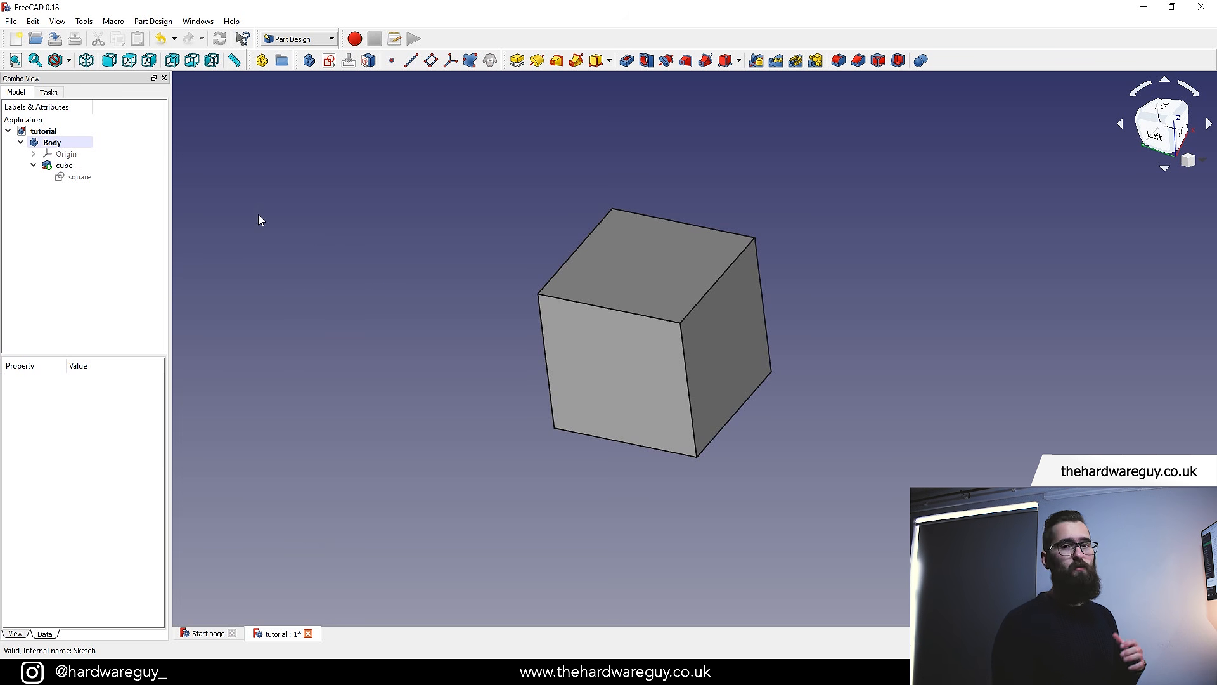
Reopen the square sketch and open its 50 mm width dimension for review, cancelling without a change
double_click(76, 177)
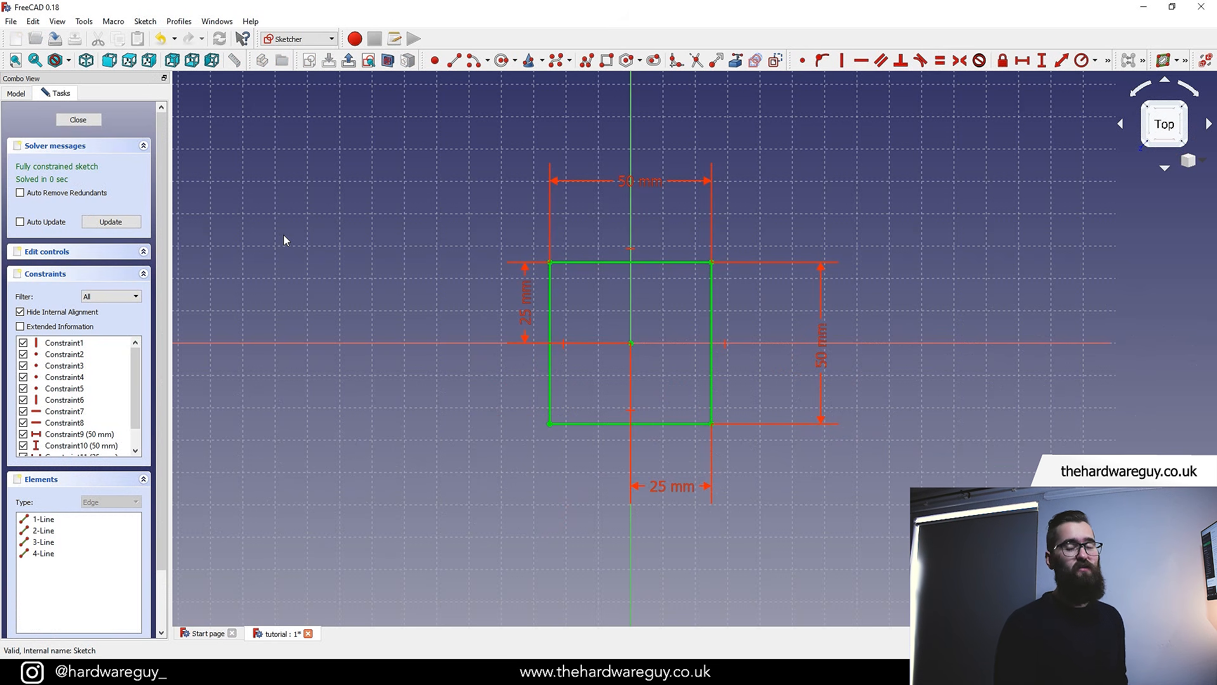
scroll(472, 354, "up", 2)
scroll(441, 409, "down", 2)
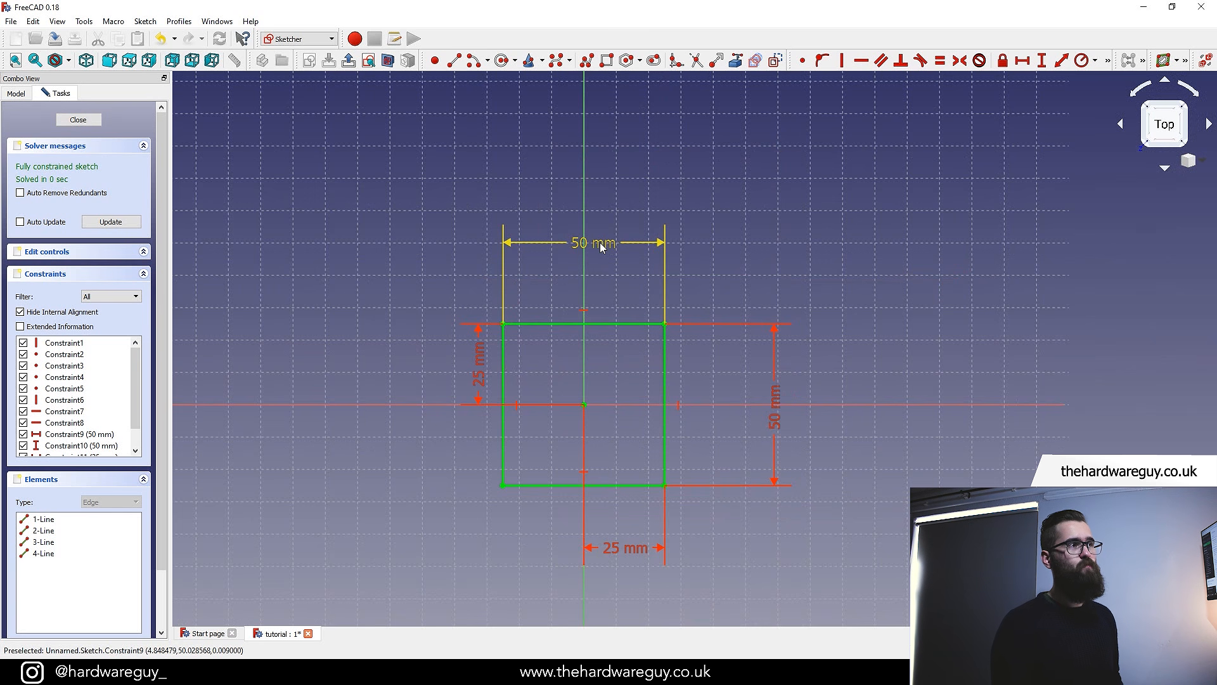
double_click(607, 247)
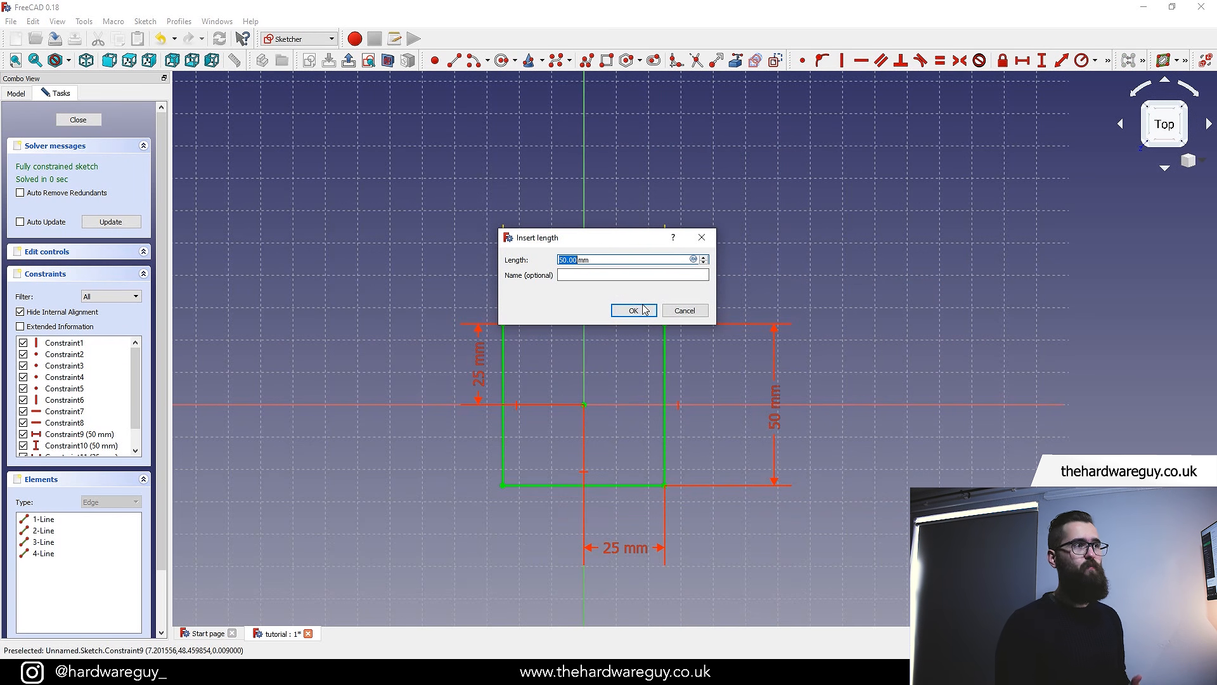
left_click(684, 311)
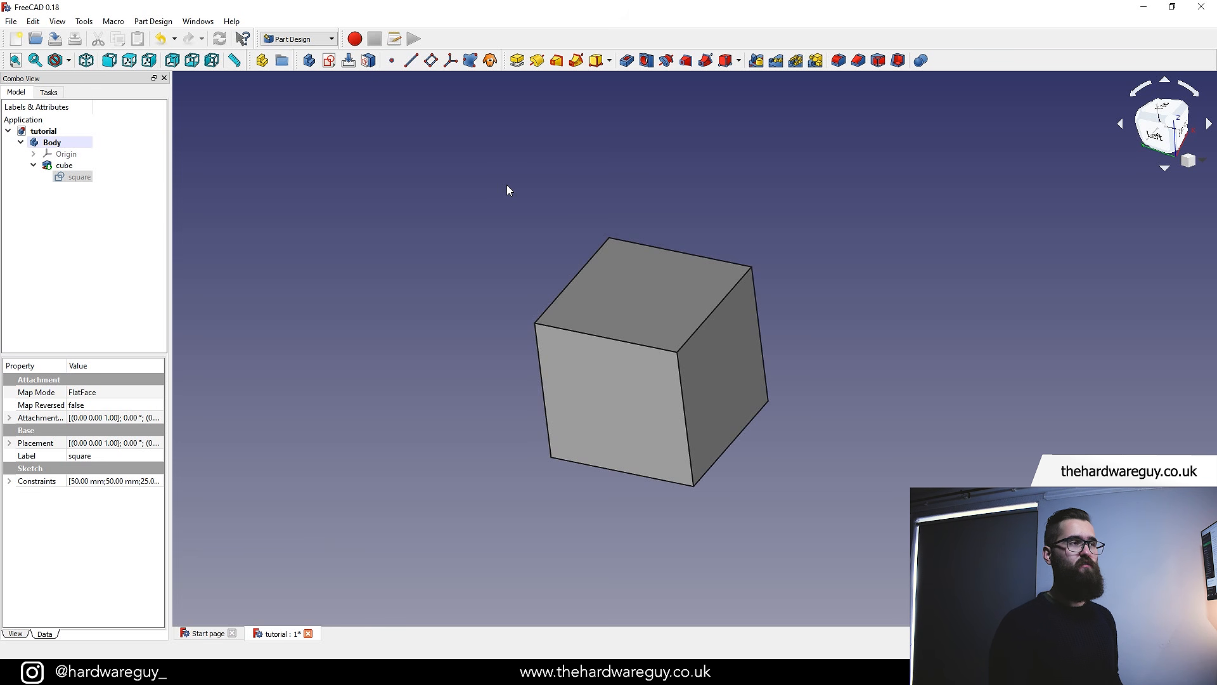
Create a new sketch on the cube's top face
left_click(621, 298)
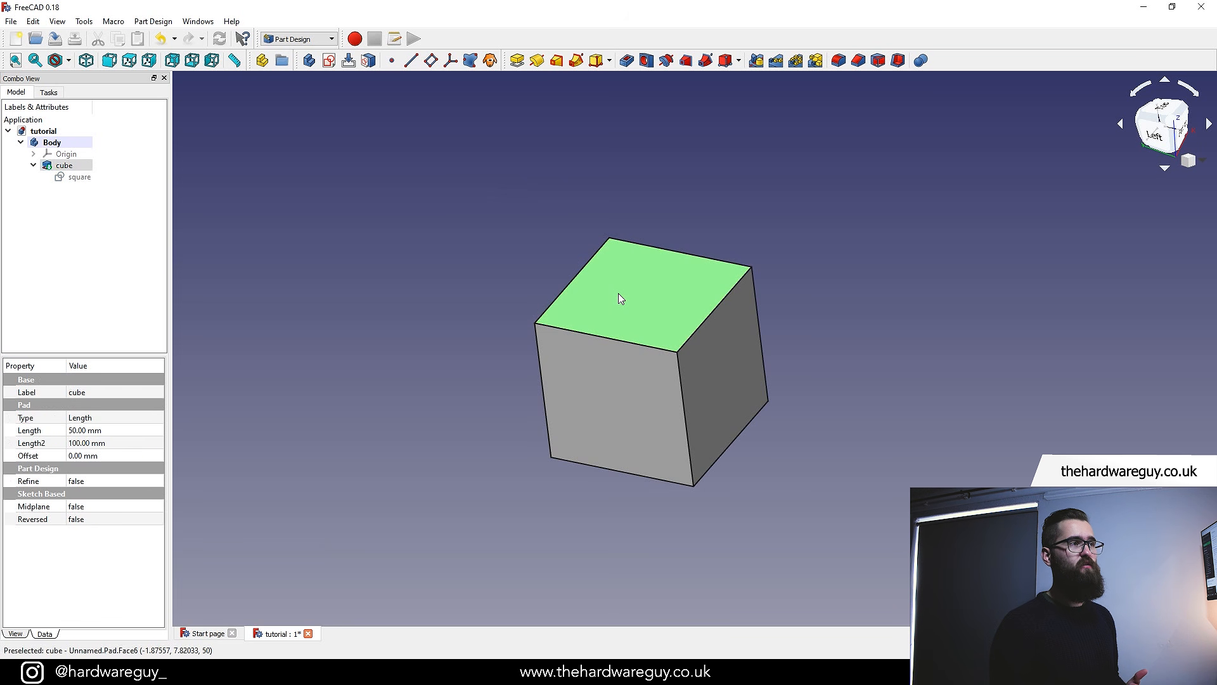
left_click(330, 61)
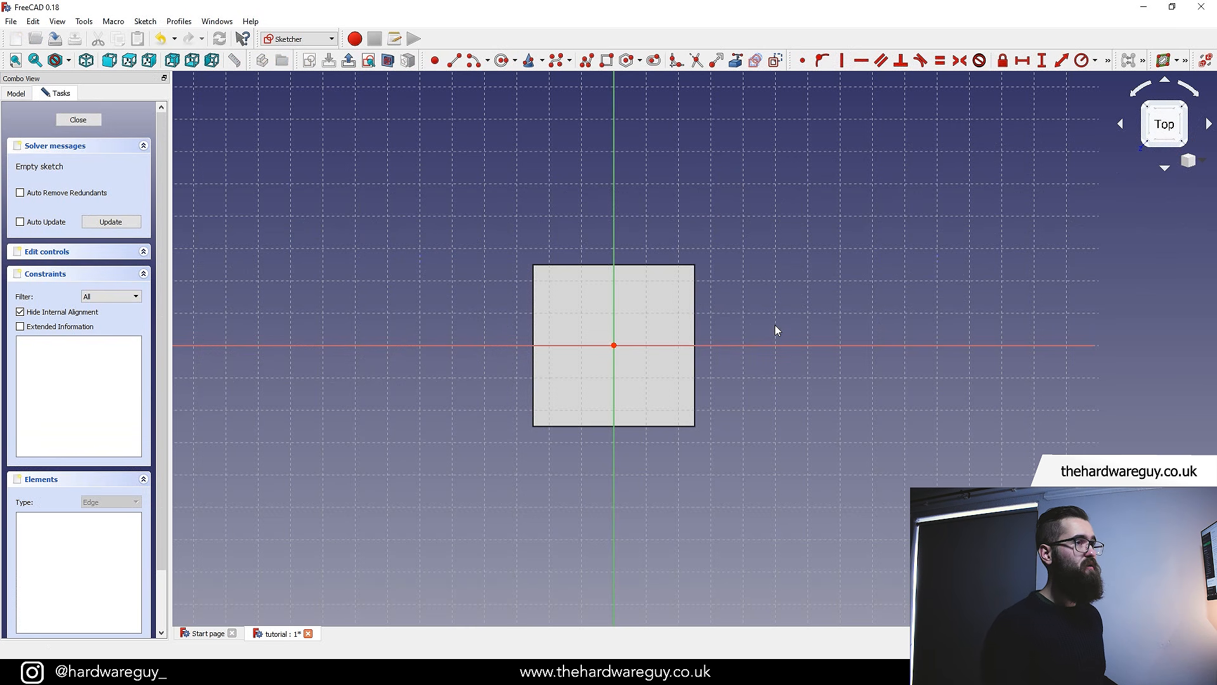
mouse_move(776, 520)
middle_mouse_down()
mouse_move(774, 459)
mouse_move(816, 413)
mouse_move(808, 478)
mouse_move(723, 498)
mouse_move(786, 482)
mouse_move(801, 492)
mouse_move(709, 524)
mouse_move(796, 462)
middle_mouse_up()
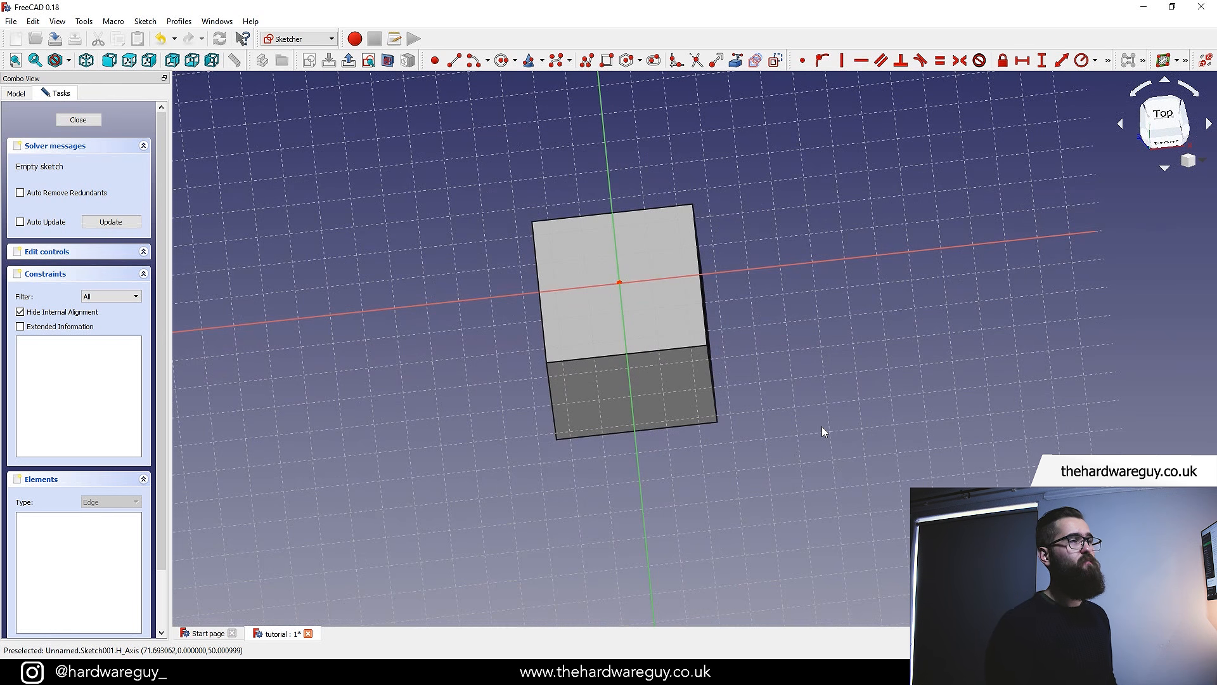
left_click(1165, 124)
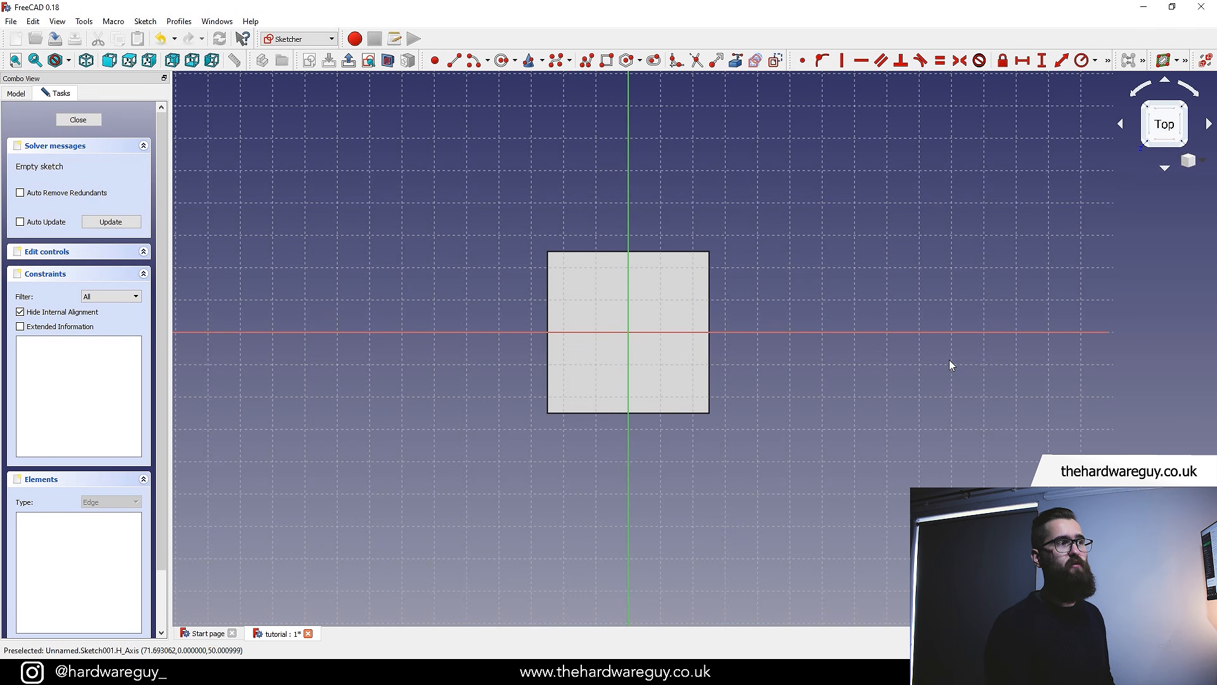
middle_click_drag(950, 359, 917, 348)
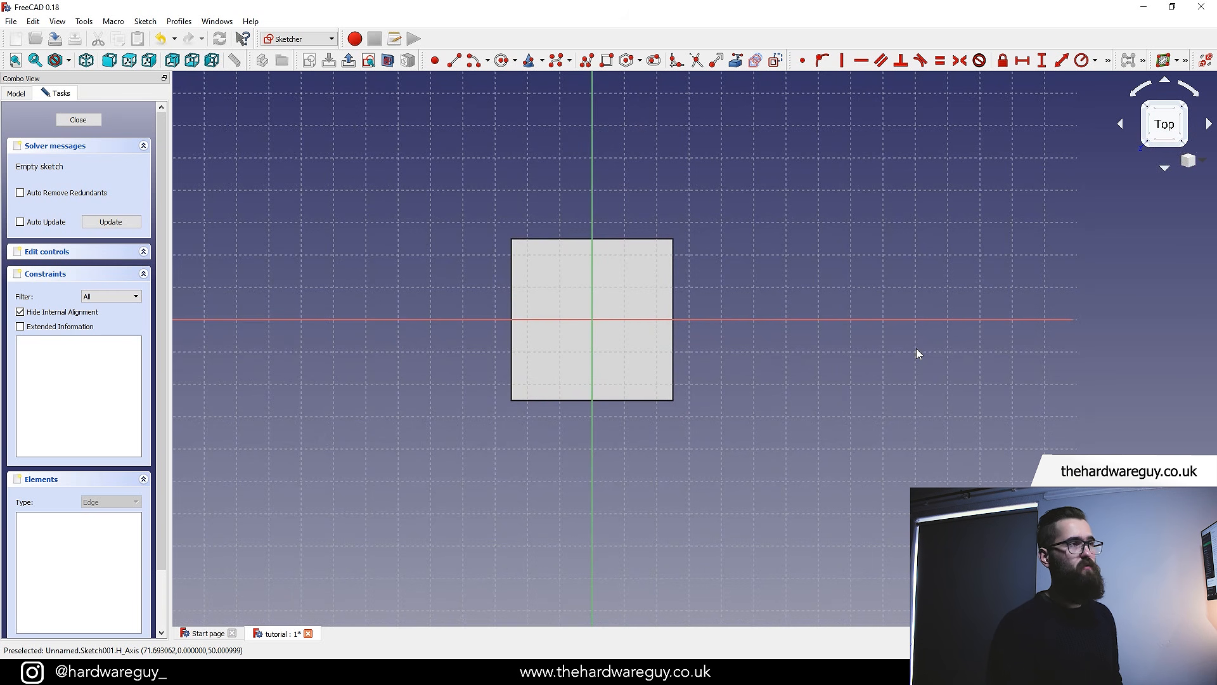
scroll(916, 349, "up", 2)
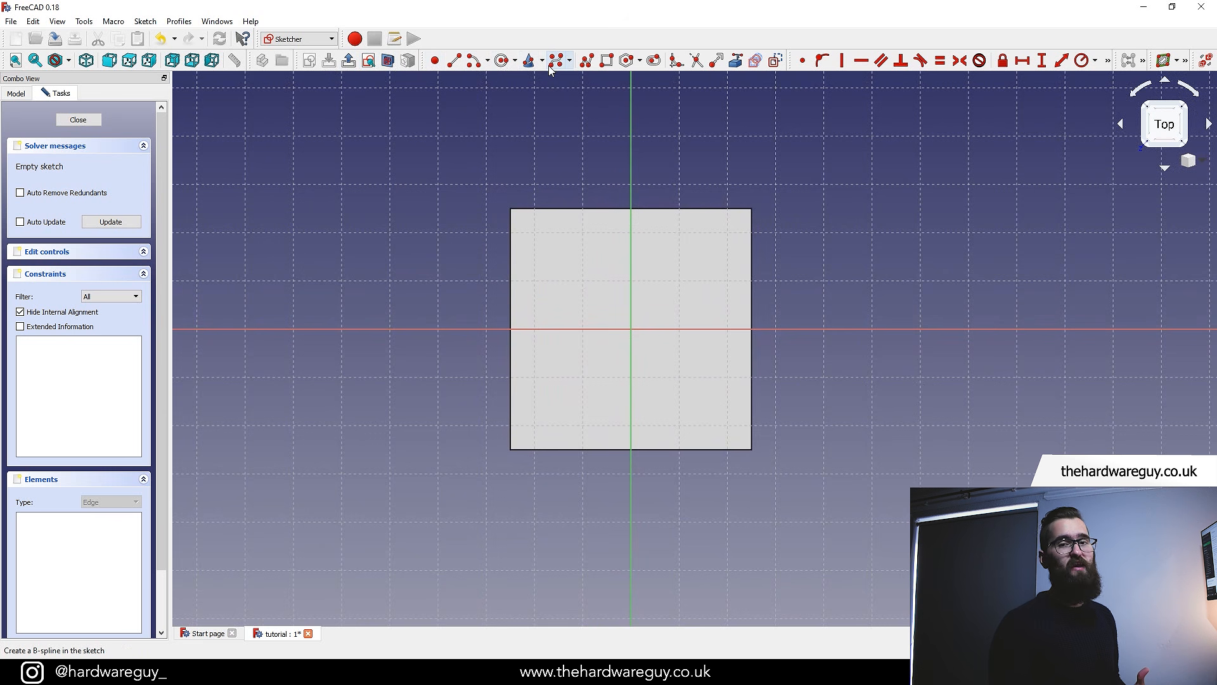
Draw a circle centred below and left of the sketch origin, sized larger than the square
left_click(503, 62)
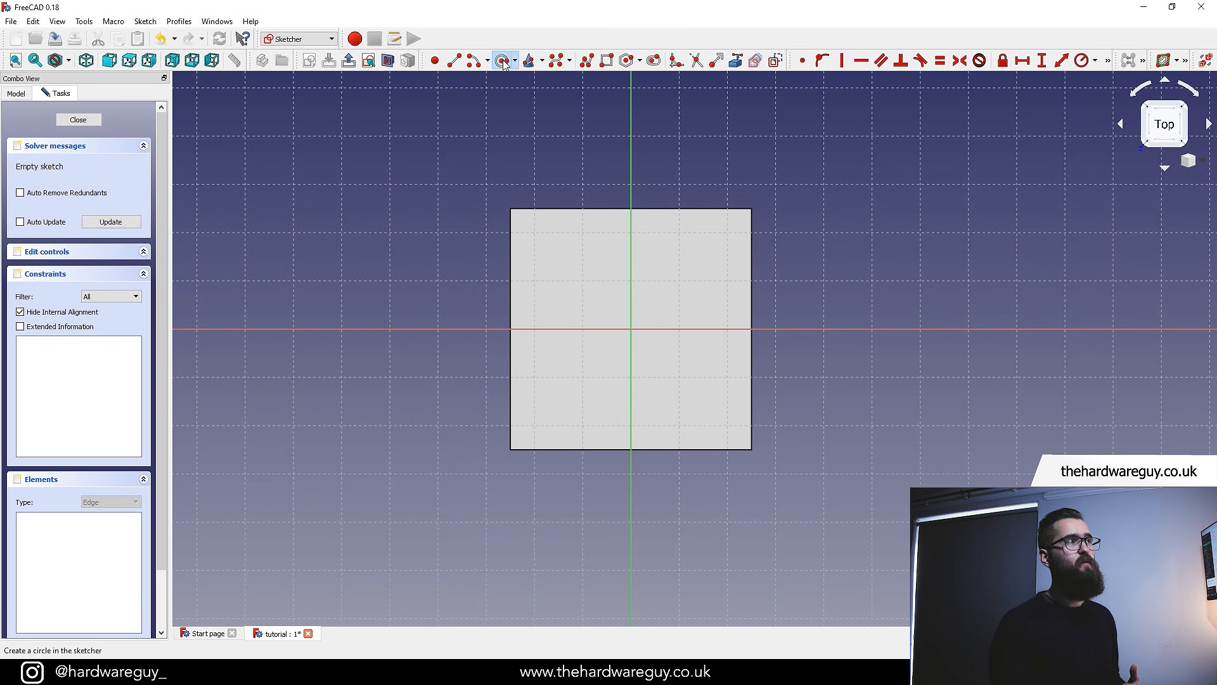
left_click(574, 370)
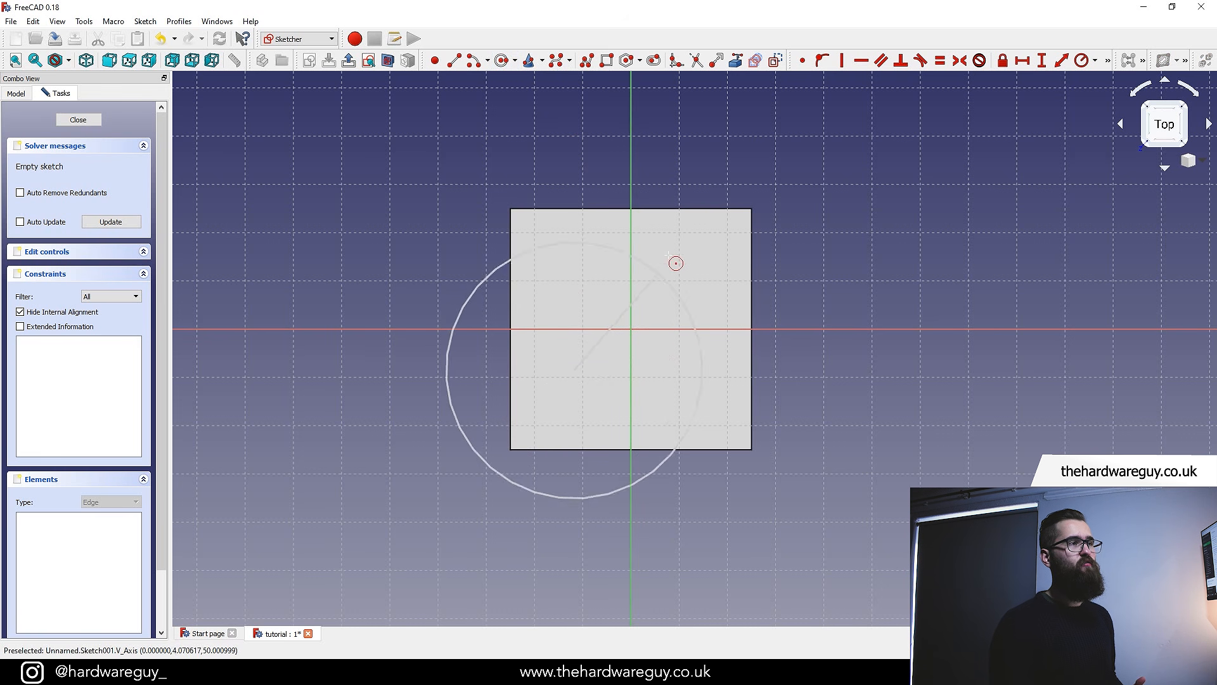
left_click(700, 263)
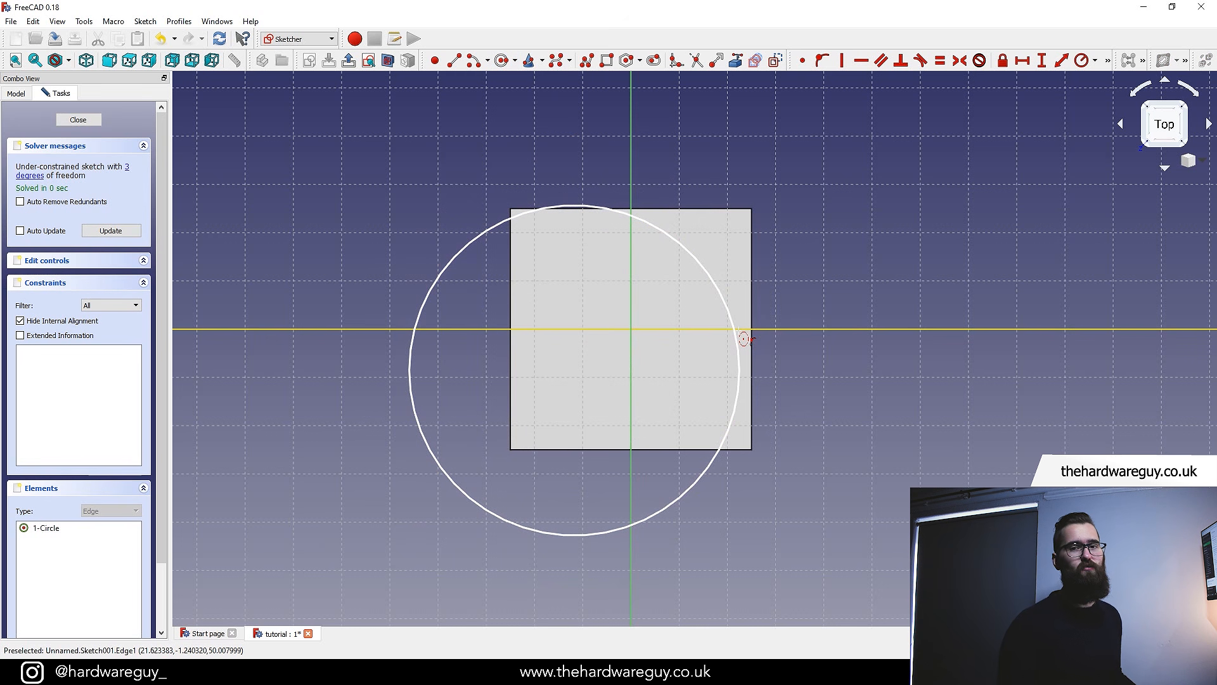
right_click(820, 412)
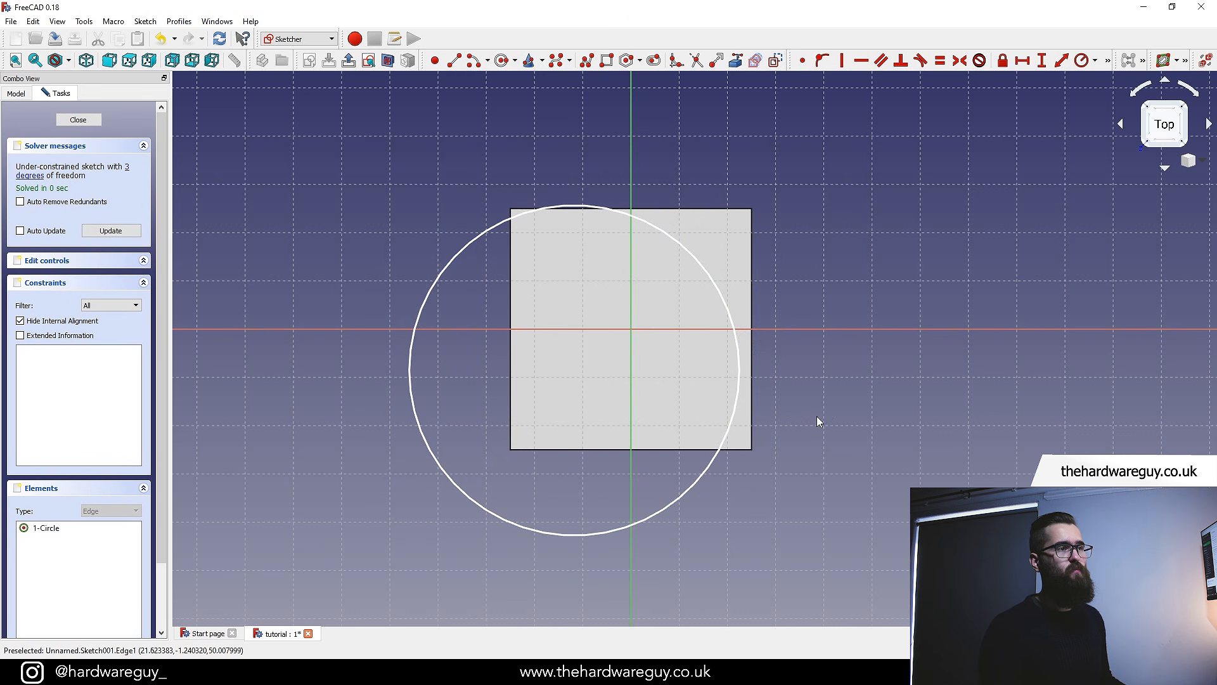
scroll(813, 436, "down", 3)
middle_click_drag(819, 432, 706, 475)
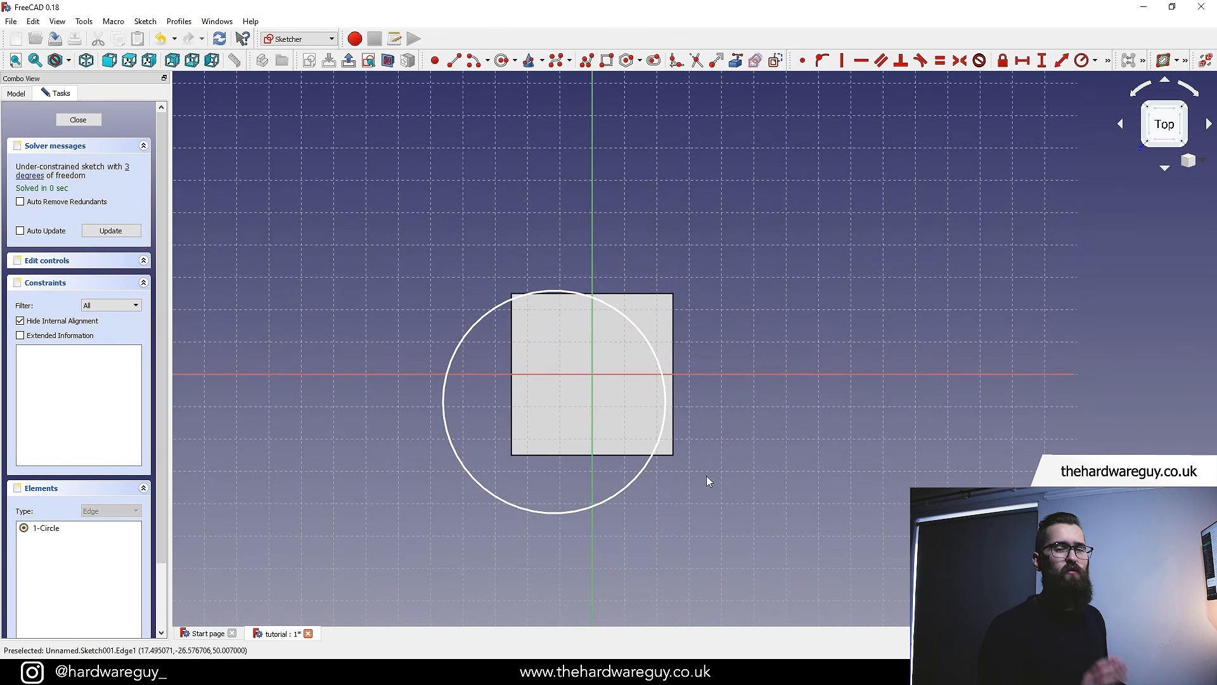
left_click_drag(637, 474, 701, 496)
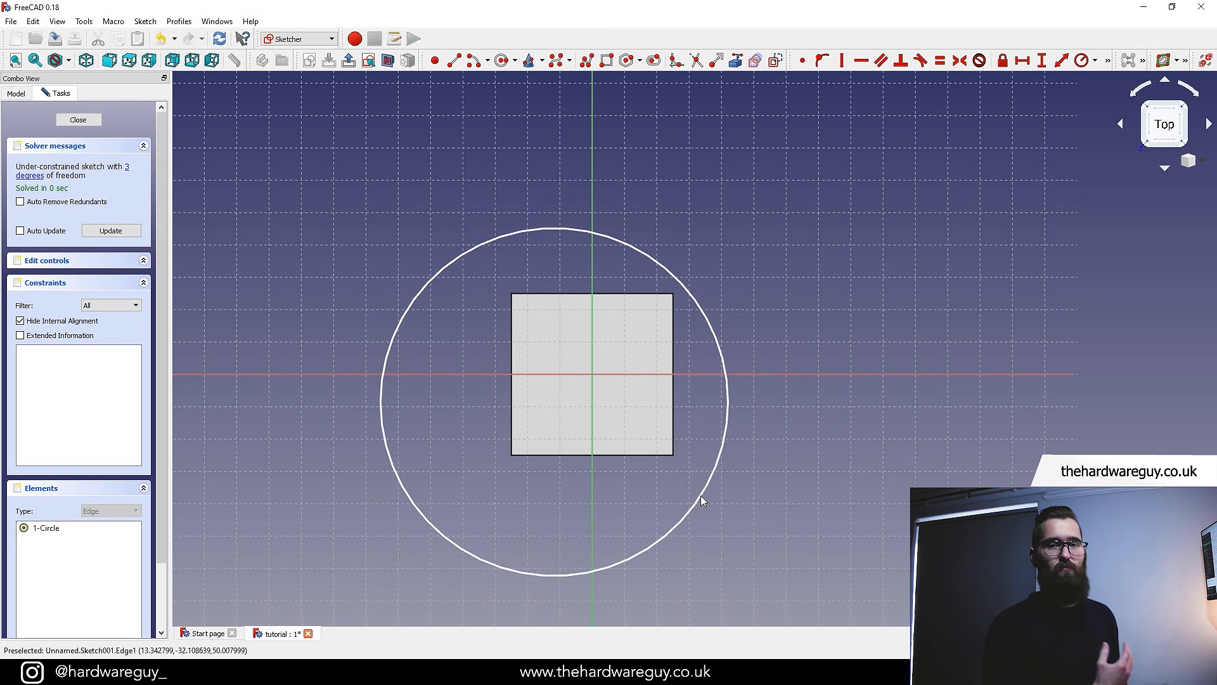
middle_click_drag(759, 423, 735, 410)
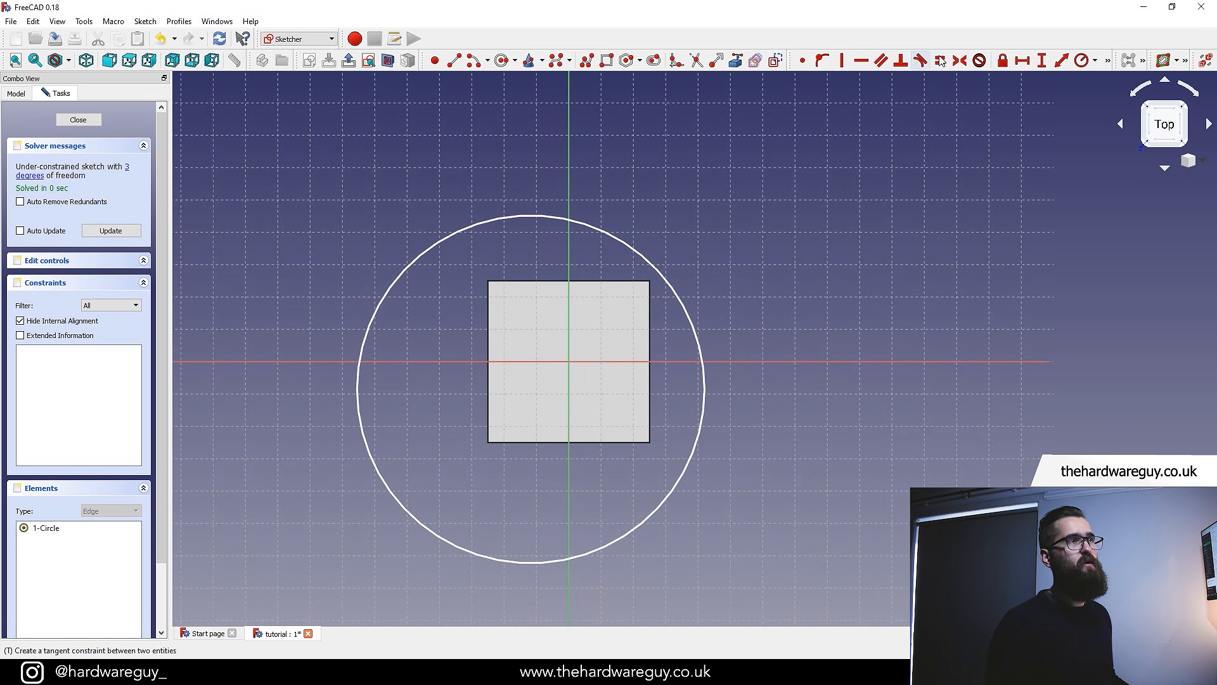
Constrain the circle's radius to 12.5 mm
left_click(1109, 64)
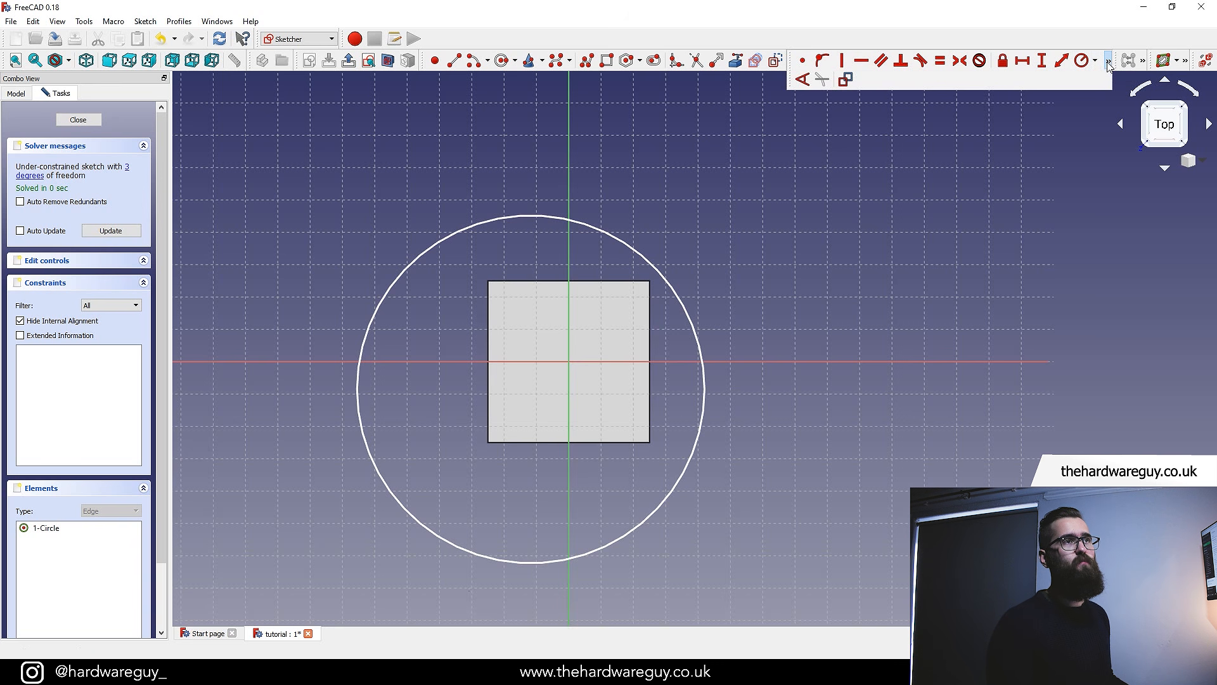
left_click(1083, 61)
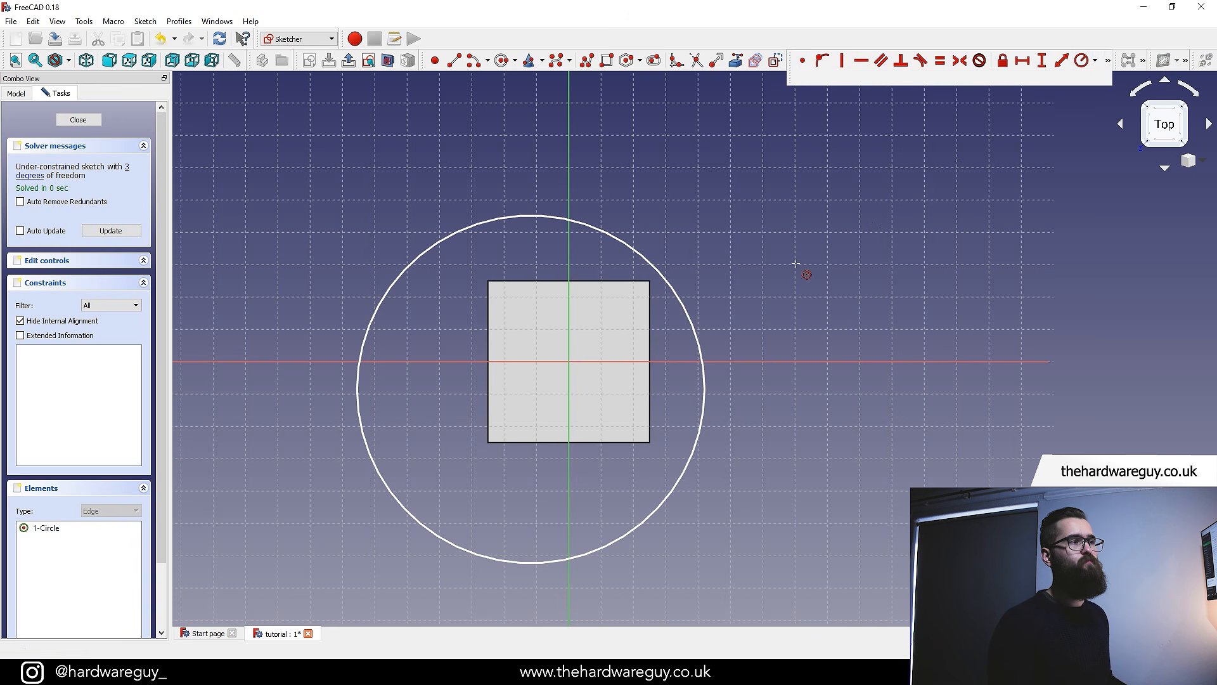
left_click(698, 335)
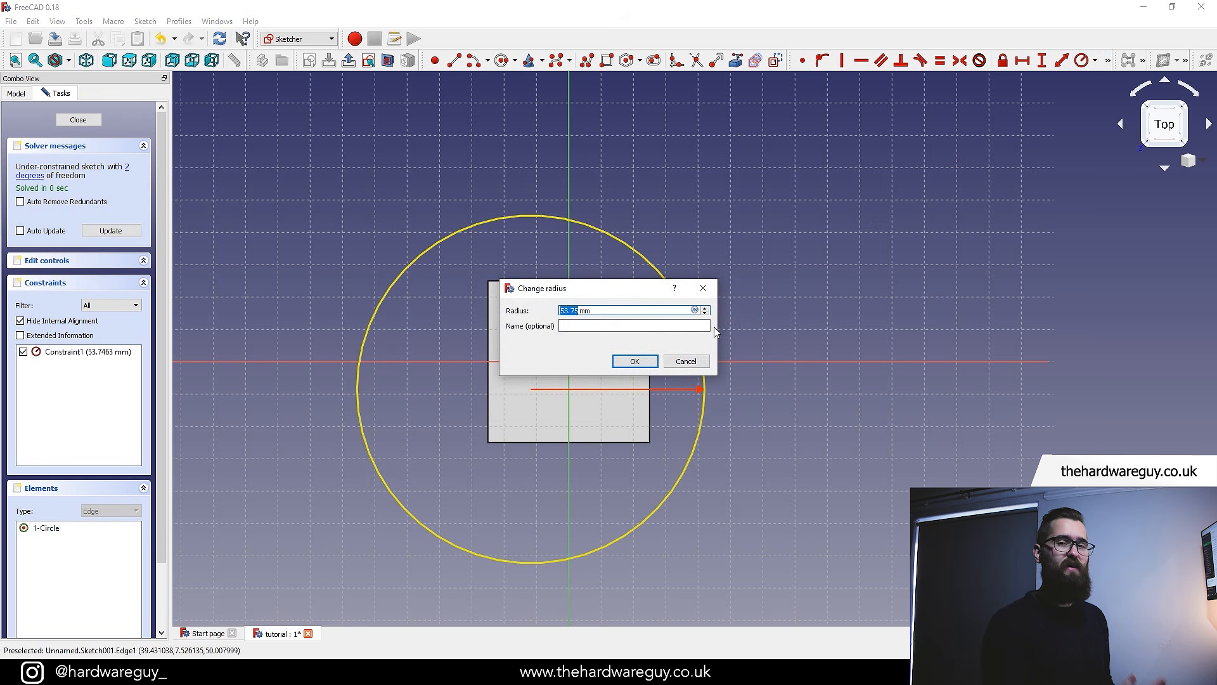
type("12.5")
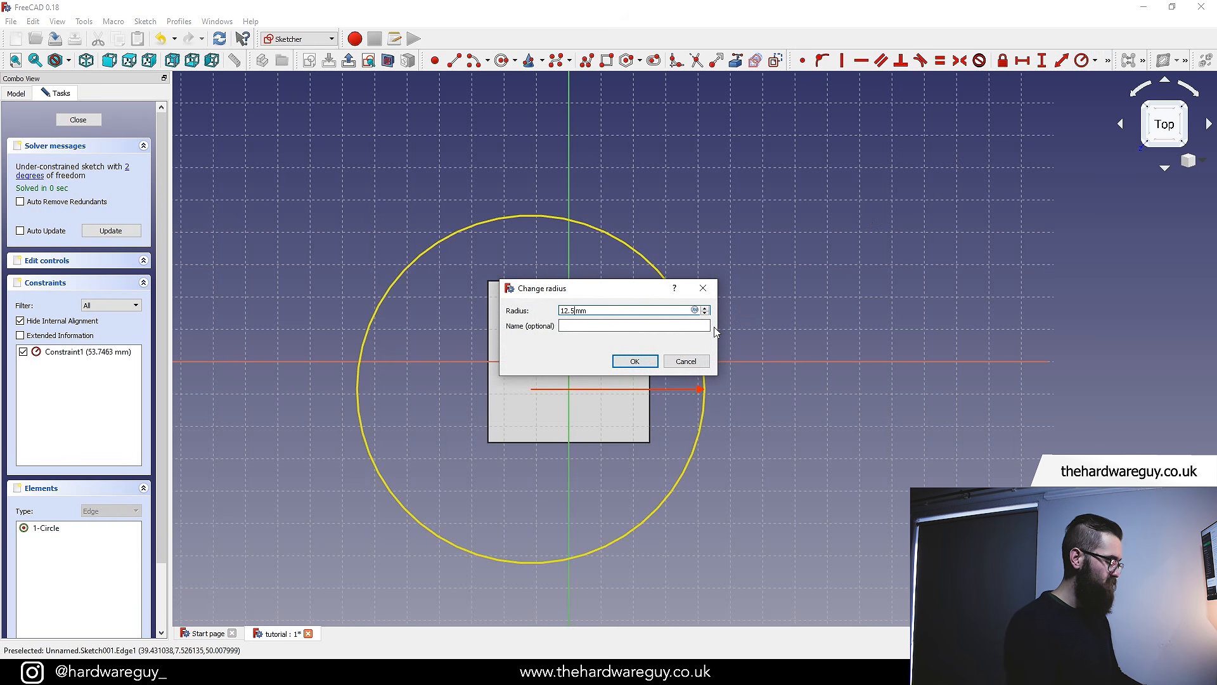
left_click(634, 361)
Make the circle's centre coincident with the sketch origin
scroll(569, 390, "up", 2)
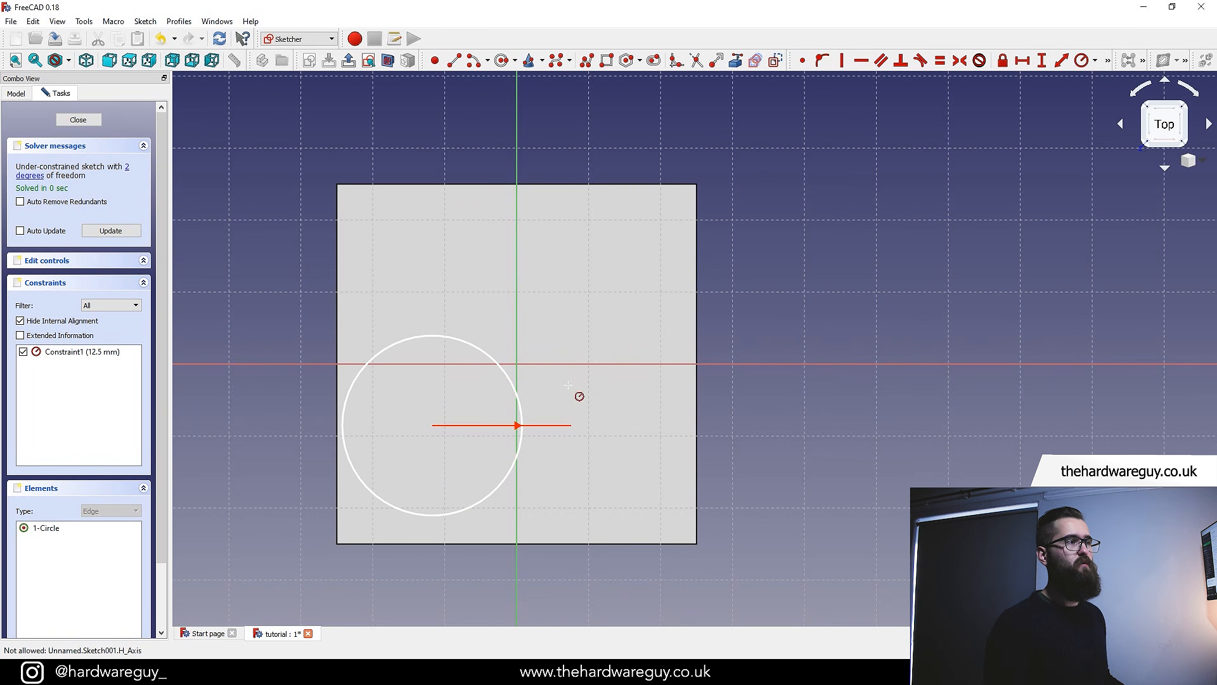
scroll(859, 404, "down", 2)
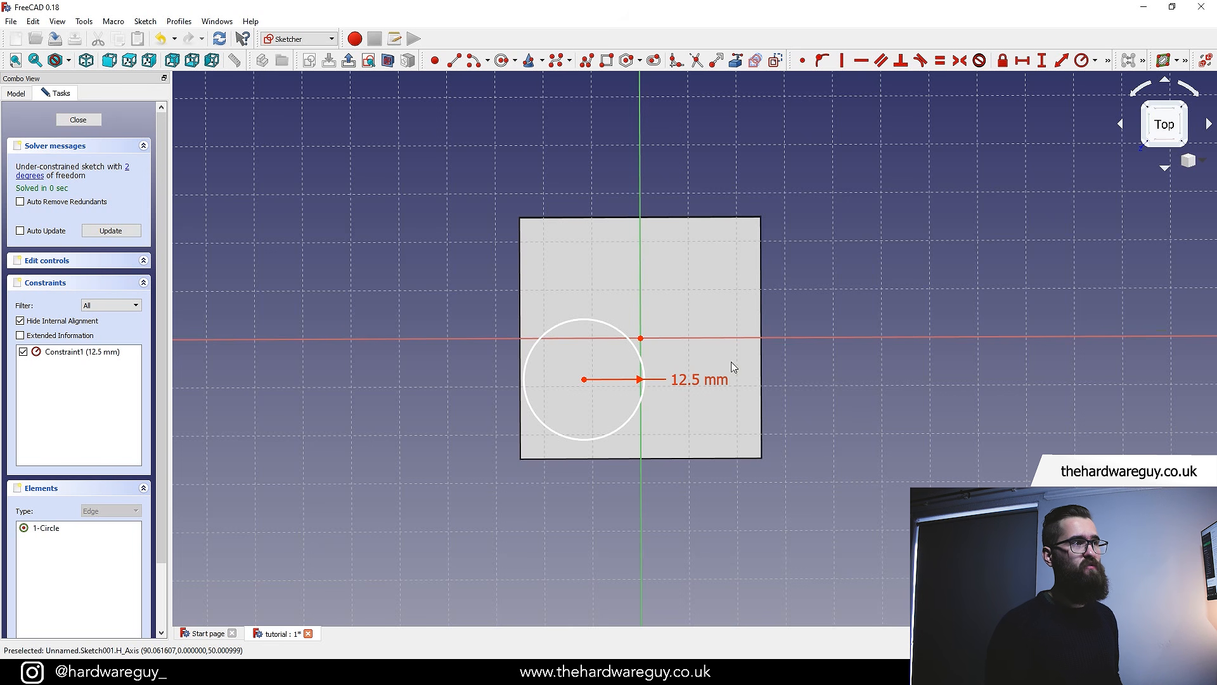
scroll(651, 353, "up", 2)
scroll(680, 381, "down", 2)
middle_click_drag(860, 326, 847, 315)
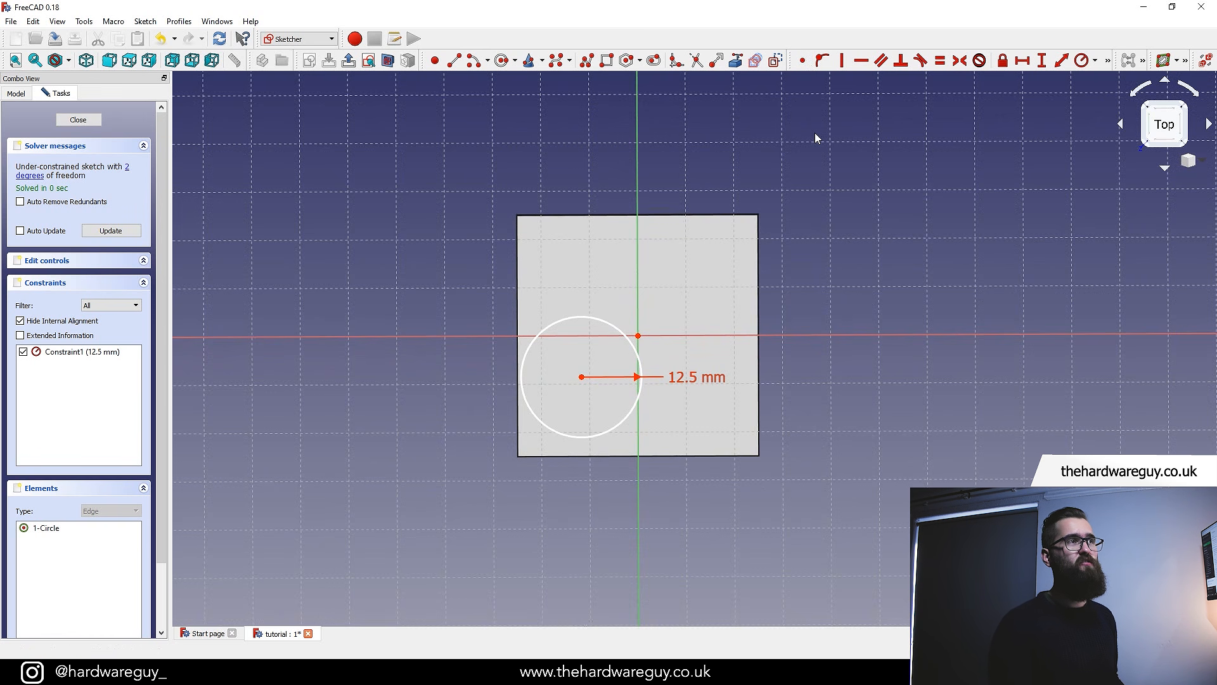
left_click(803, 61)
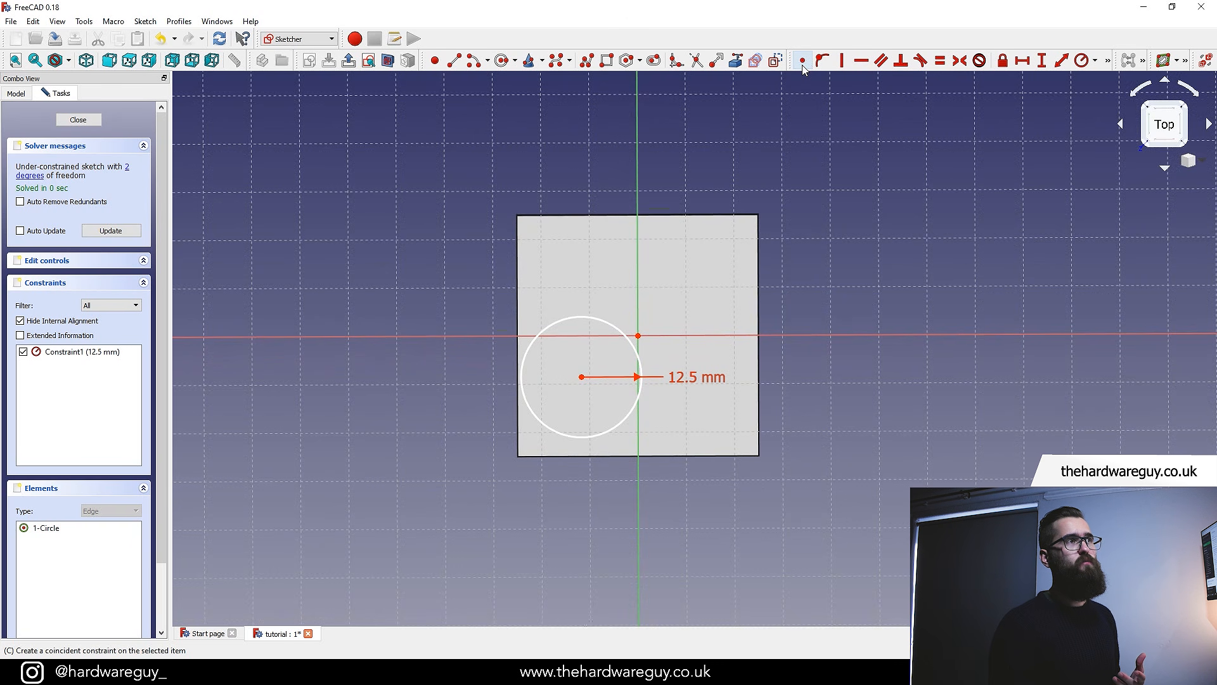
scroll(631, 334, "up", 3)
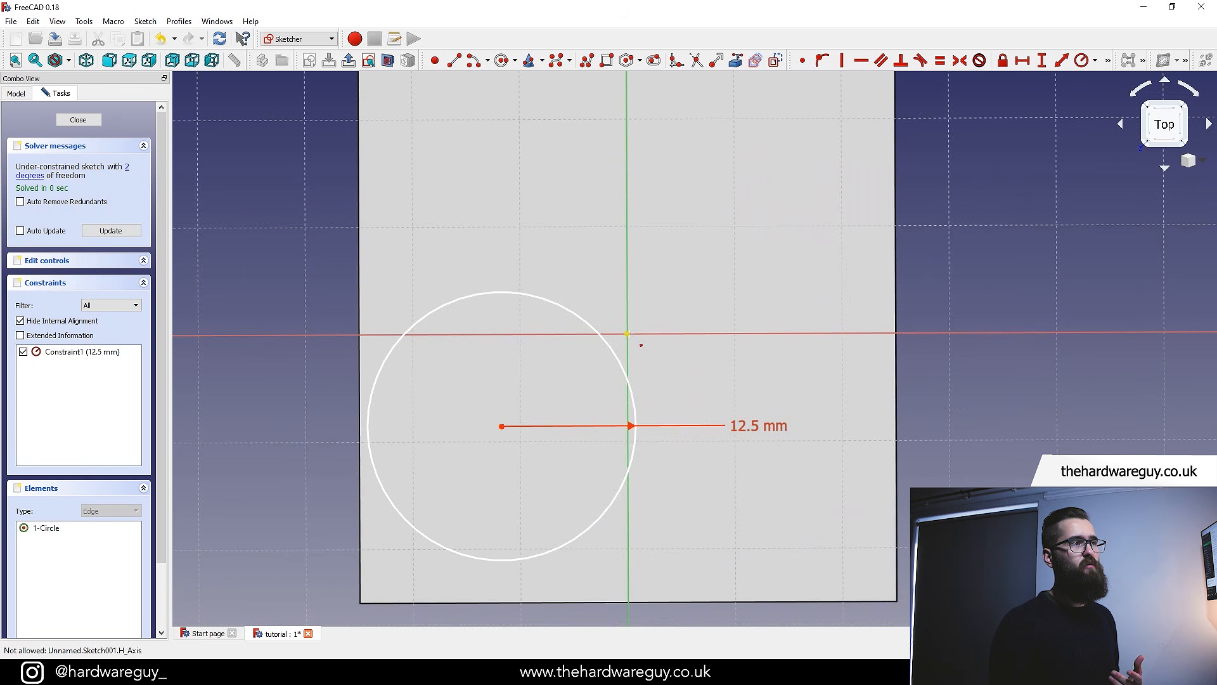
left_click(627, 333)
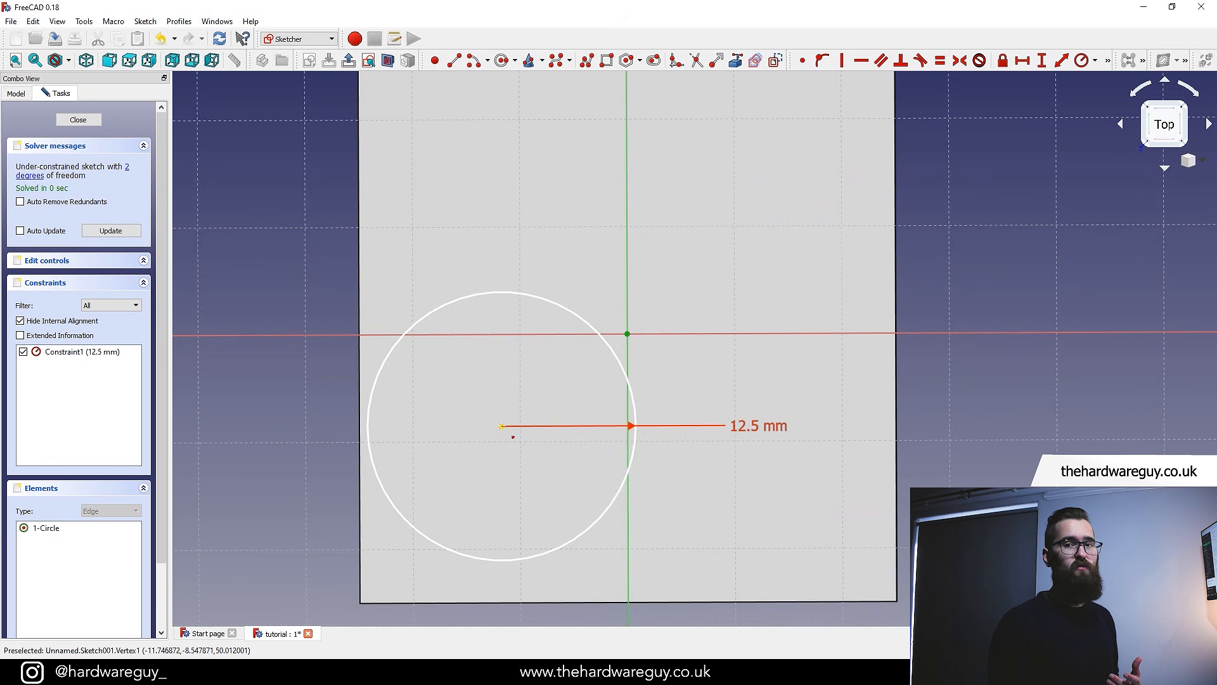
left_click(501, 426)
scroll(634, 380, "down", 3)
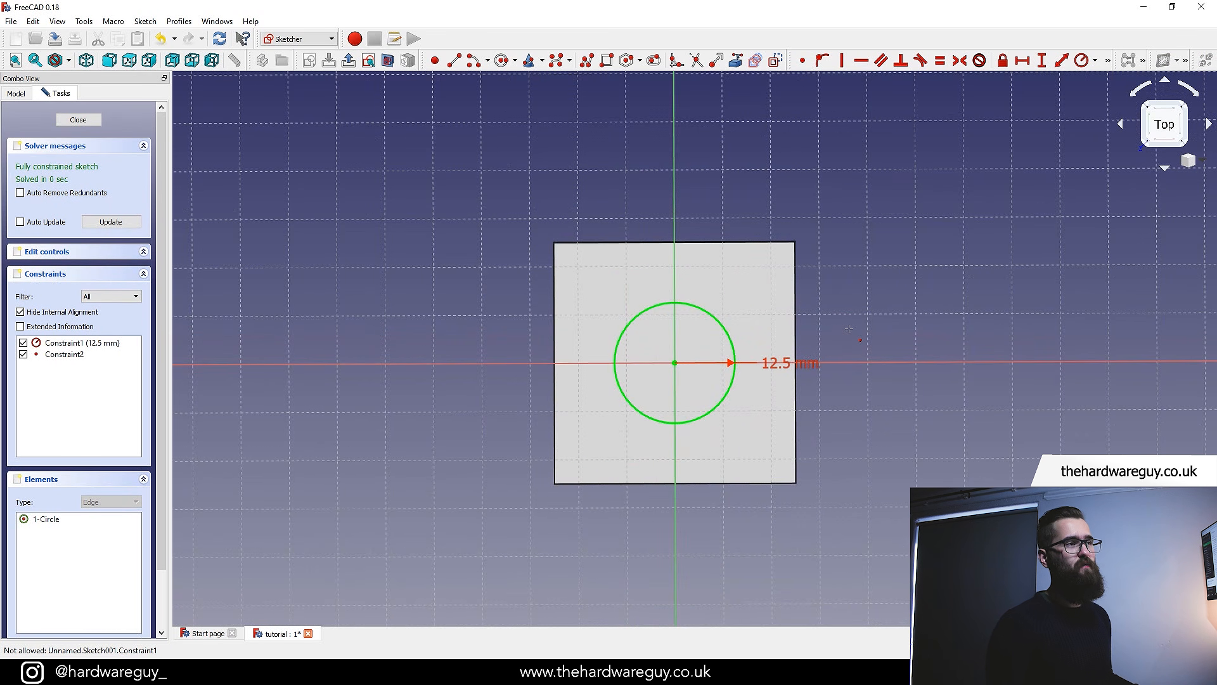
key("Escape")
Close the circle sketch and return to the part
middle_click_drag(877, 321, 848, 316)
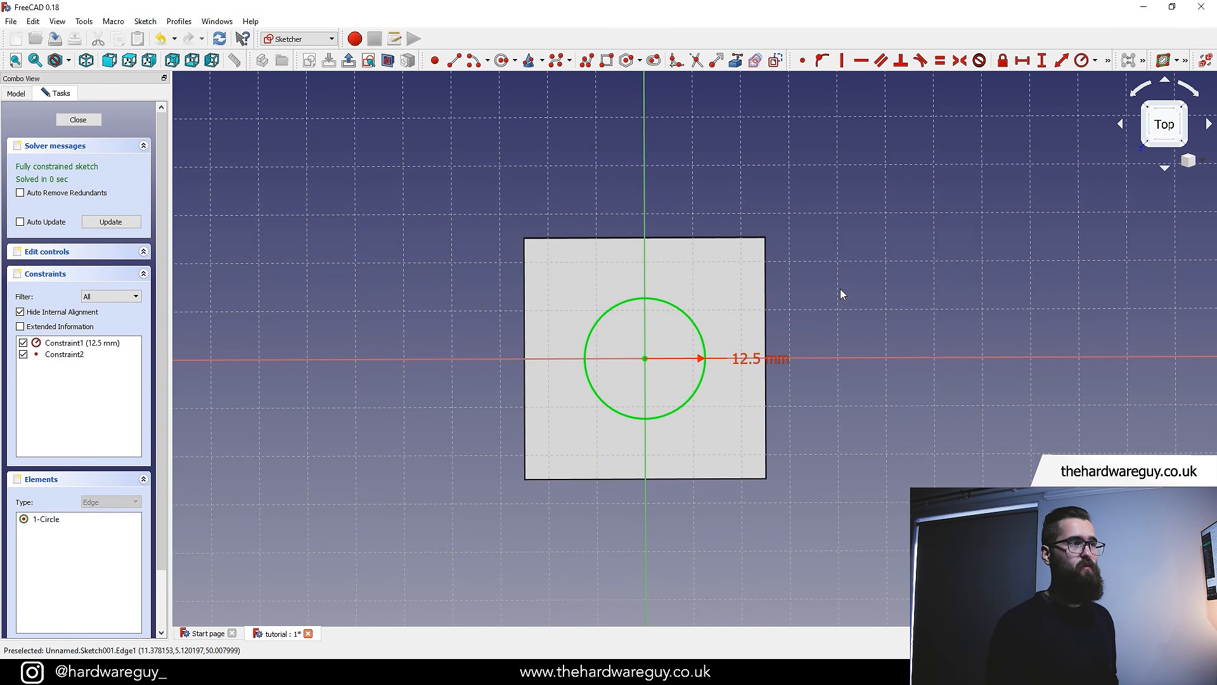
middle_click_drag(841, 293, 800, 305)
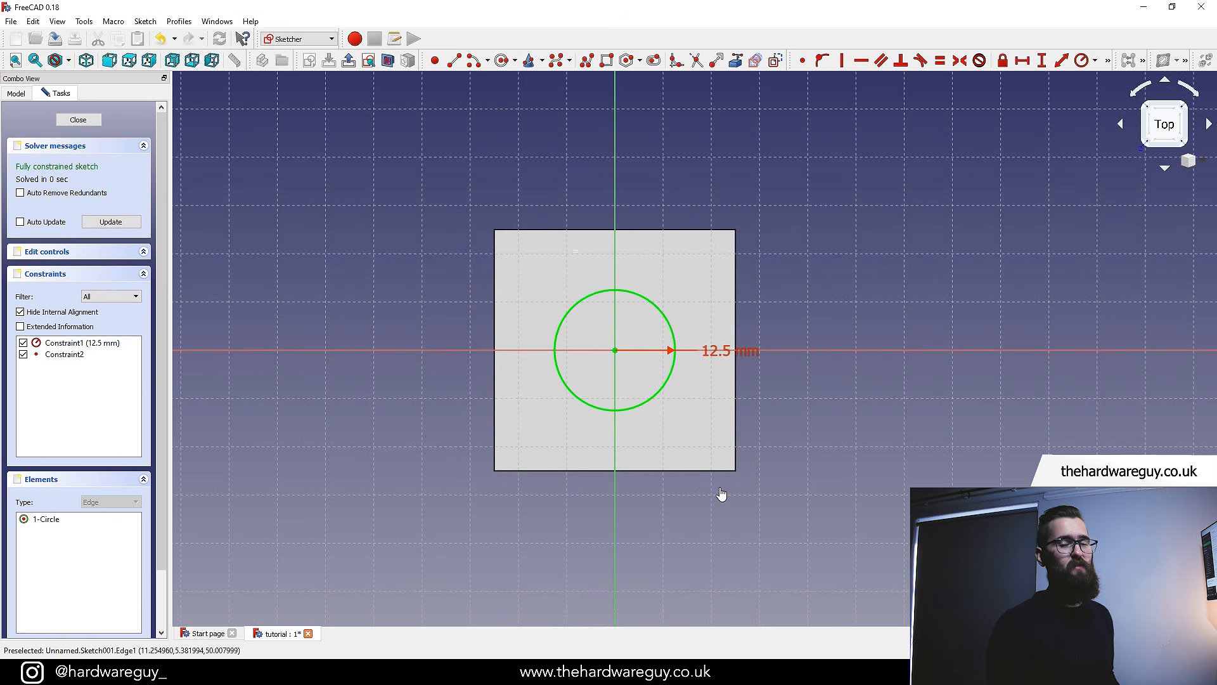
scroll(763, 316, "down", 2)
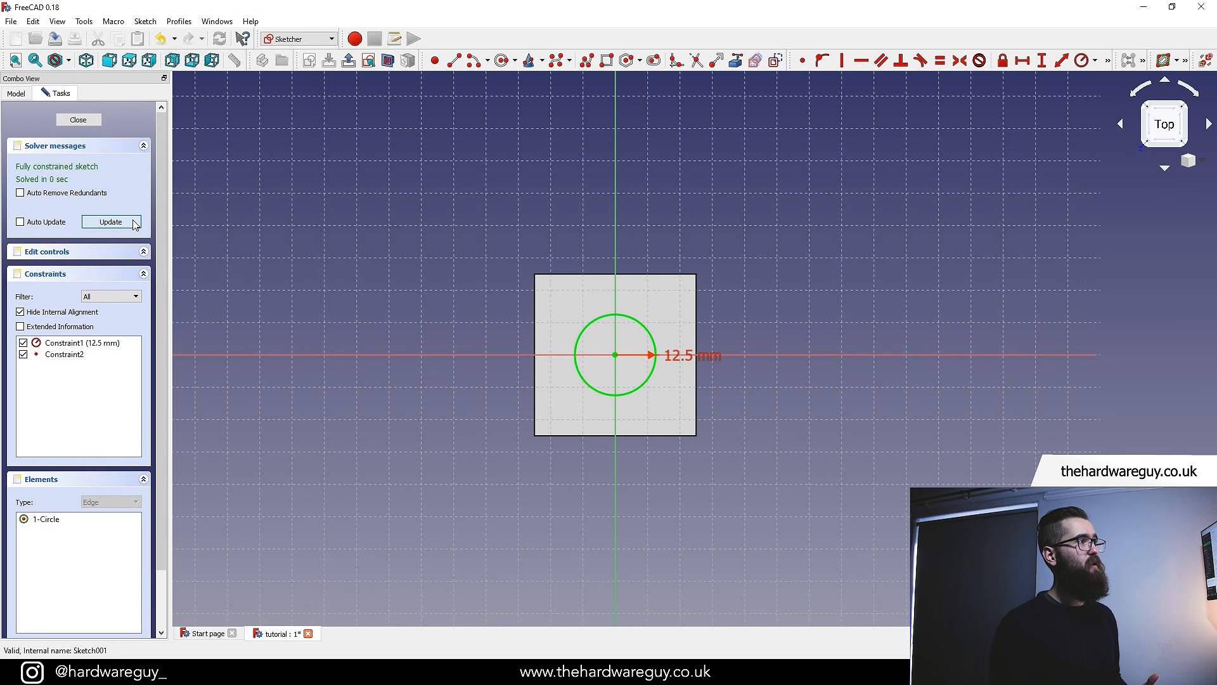
left_click(94, 119)
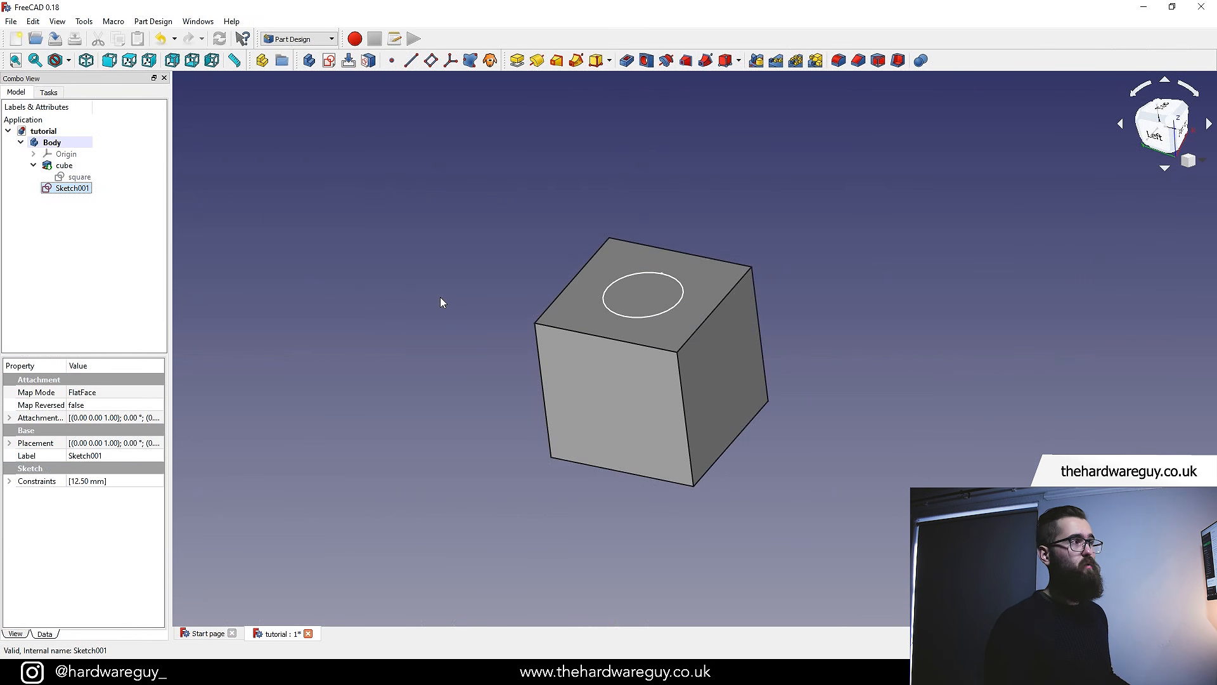
Rename the new sketch to circle
right_click(73, 189)
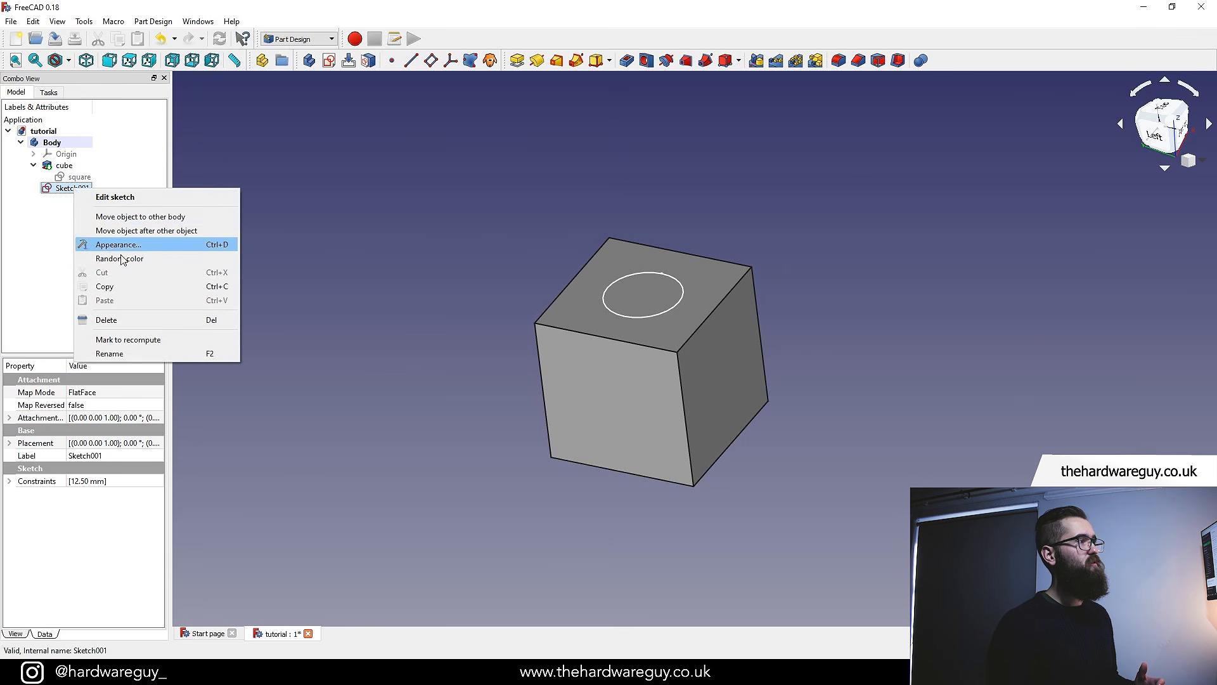
left_click(121, 355)
type("c")
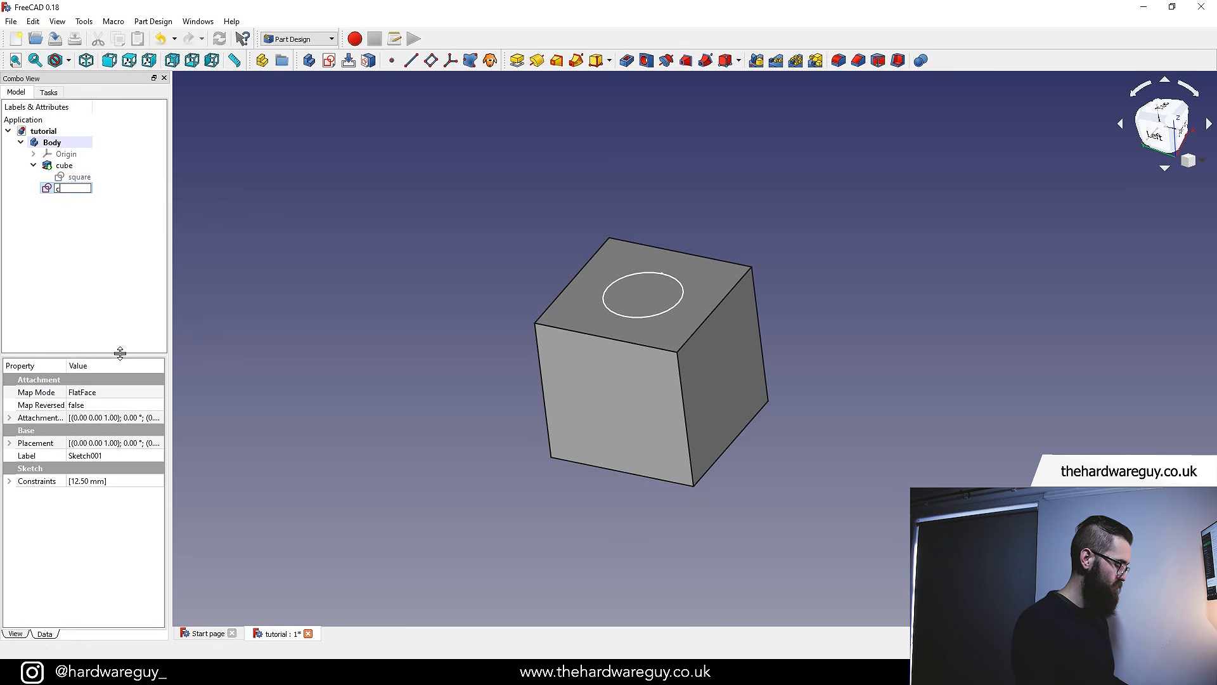
type("ircle")
key("Return")
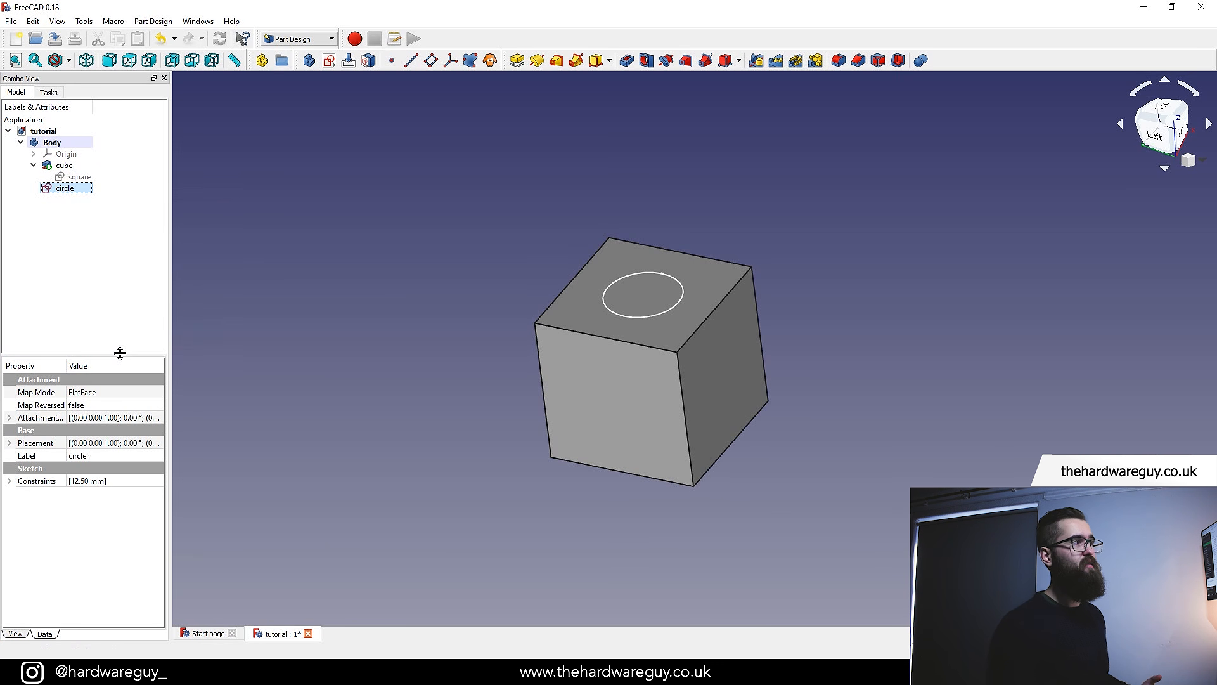
Pocket the circle sketch into the cube to a depth of 12.5 mm
left_click(474, 311)
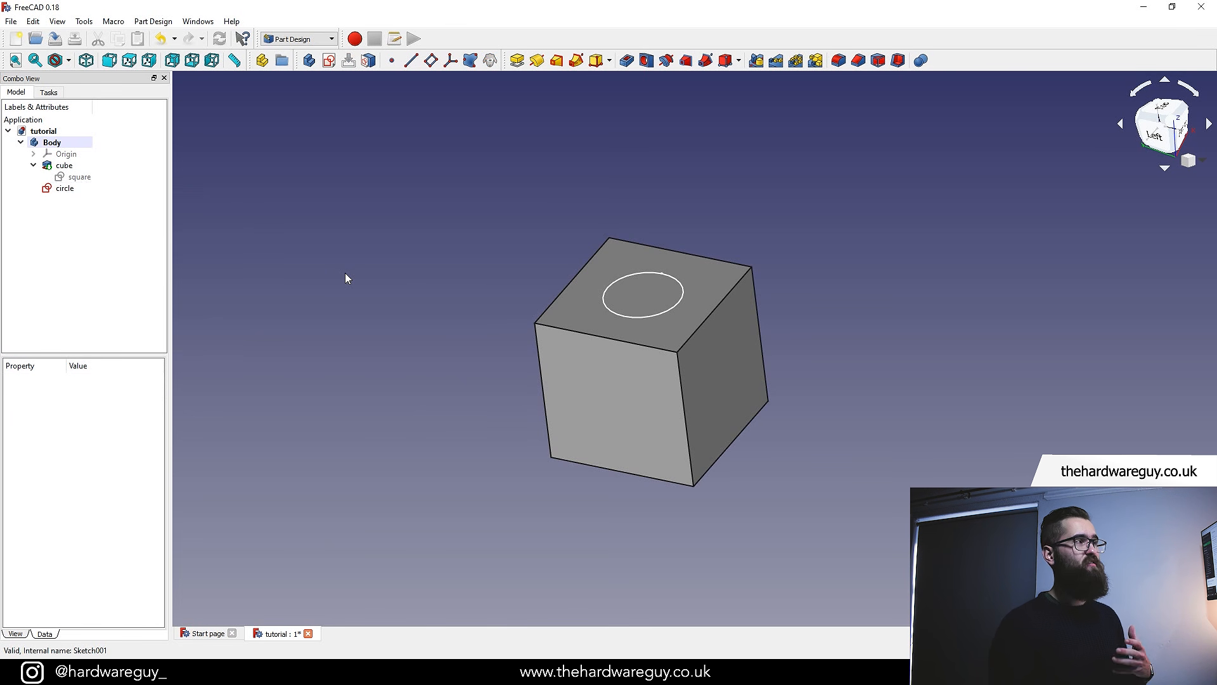
left_click(65, 189)
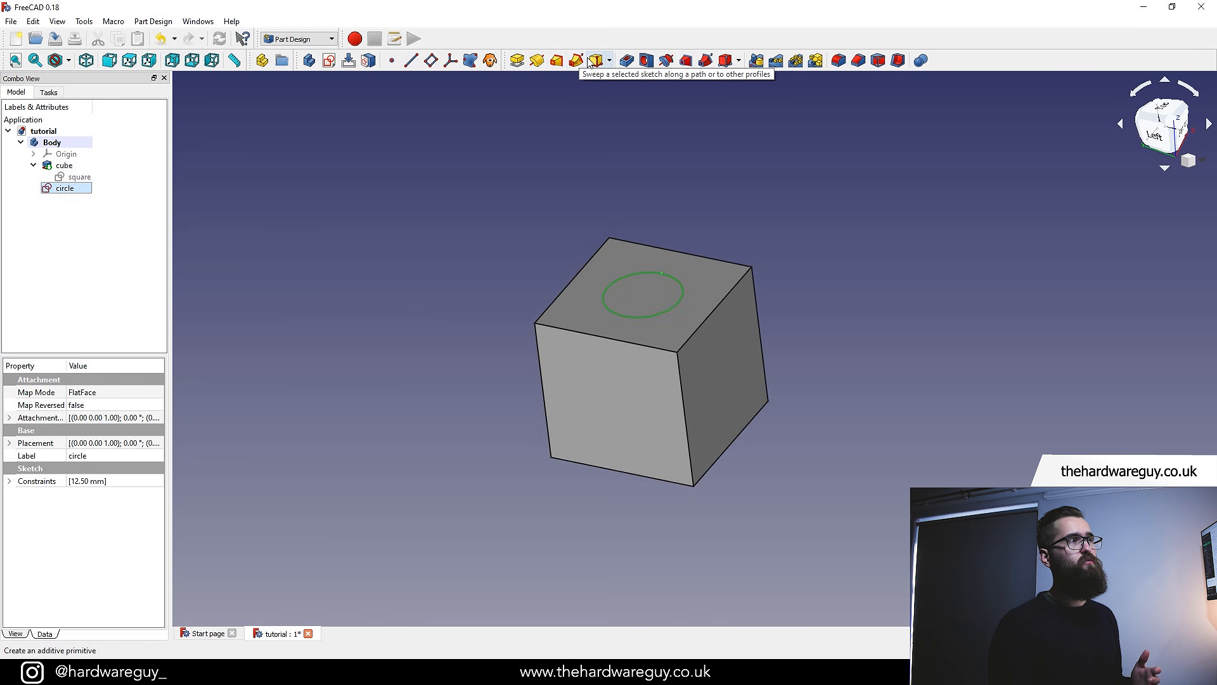
left_click(627, 62)
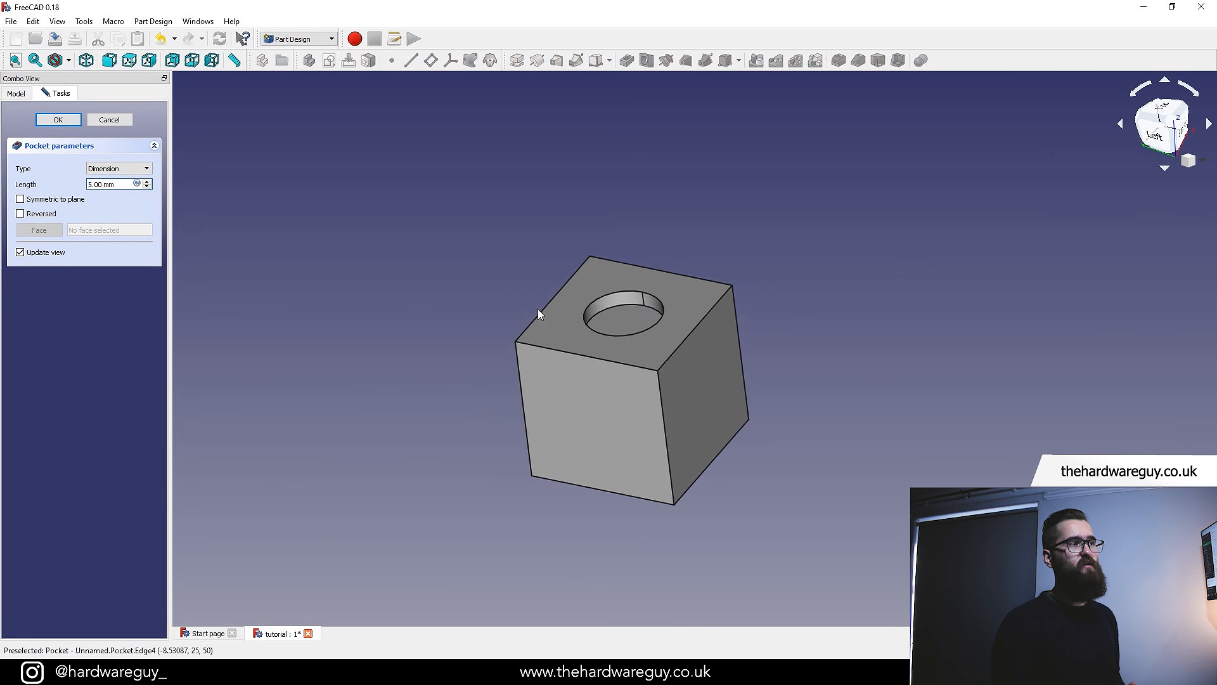
scroll(545, 305, "up", 3)
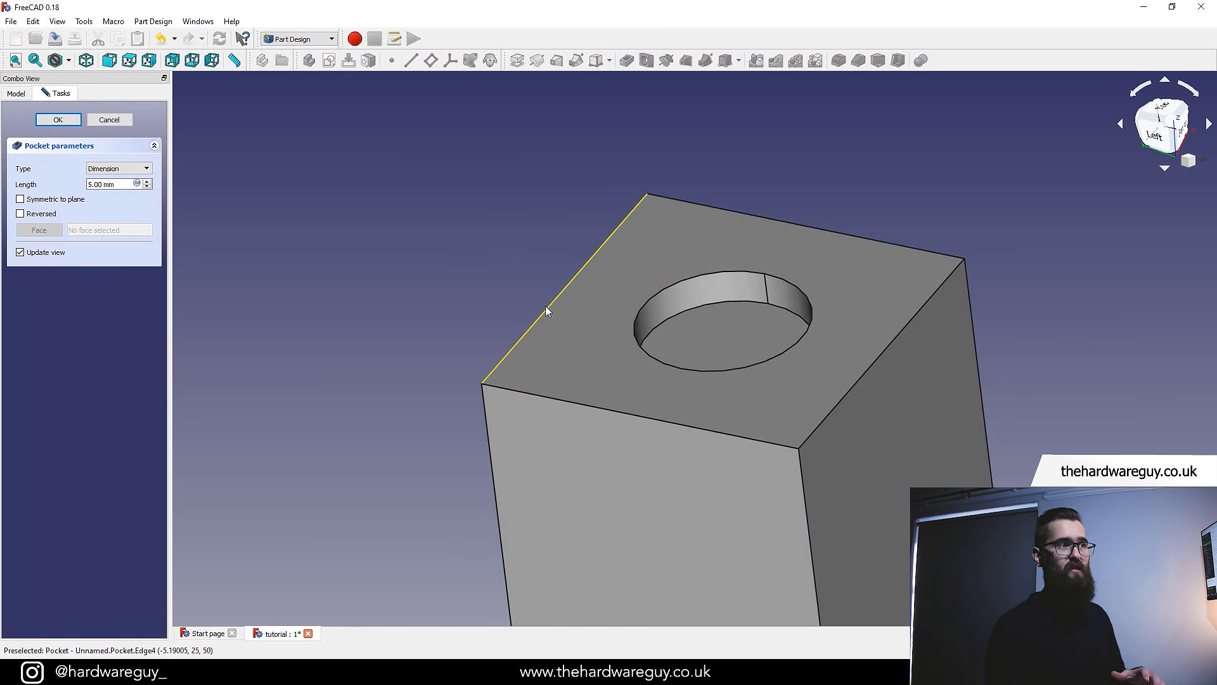
left_click(93, 185)
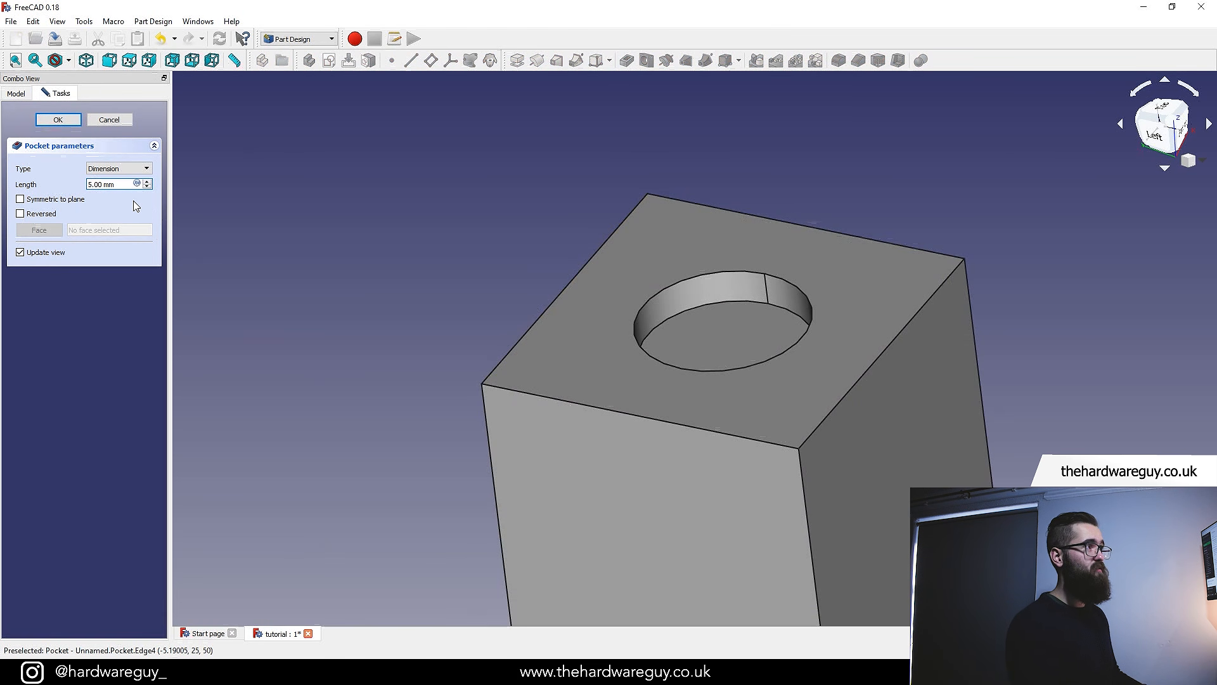
key("BackSpace")
type("12.")
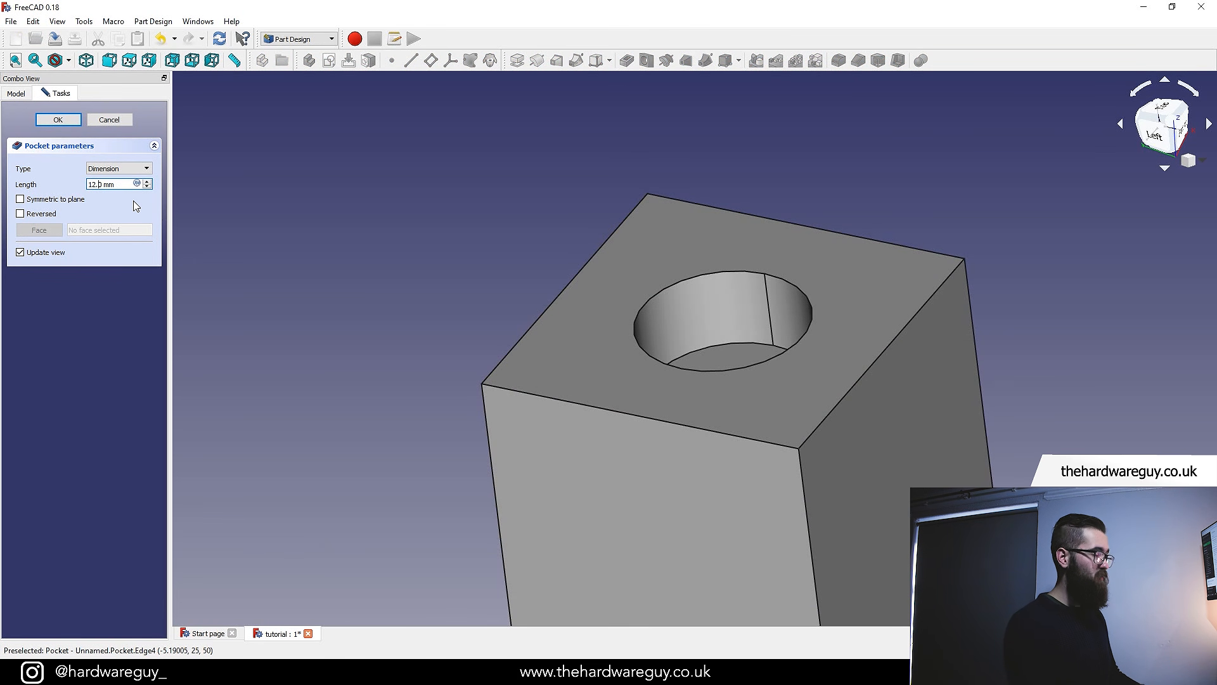
type("5")
left_click(58, 120)
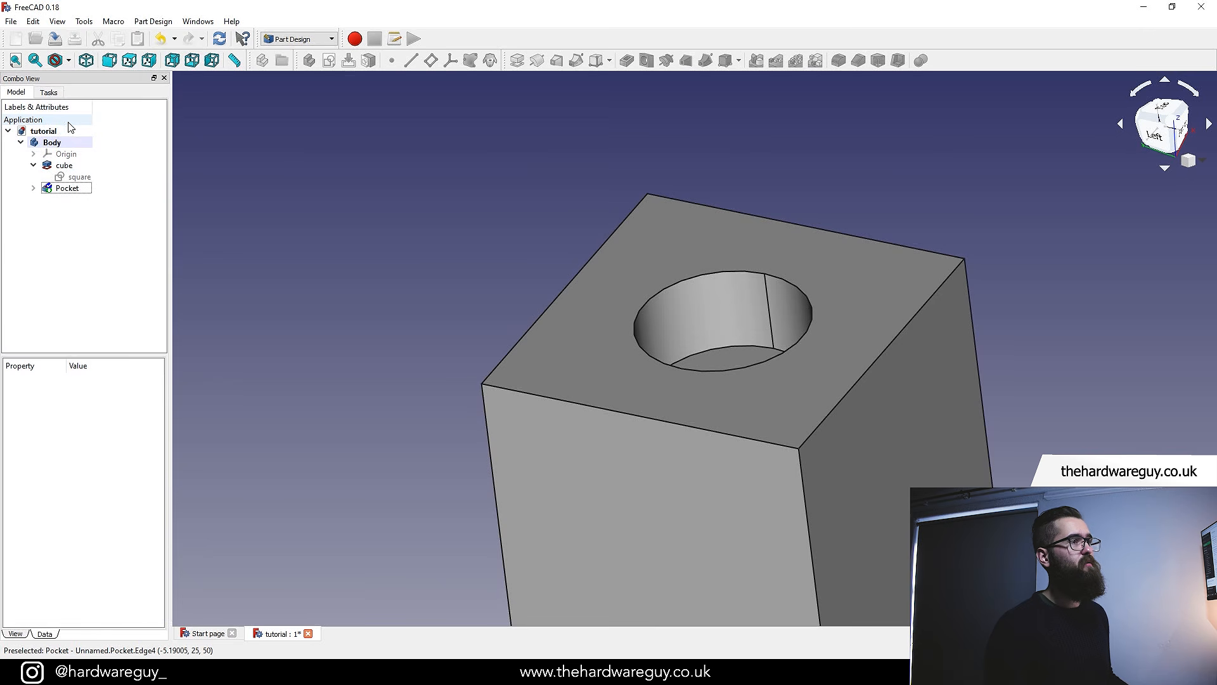
Fillet the cube's four vertical edges with a 10 mm radius
scroll(820, 307, "down", 5)
scroll(864, 320, "up", 2)
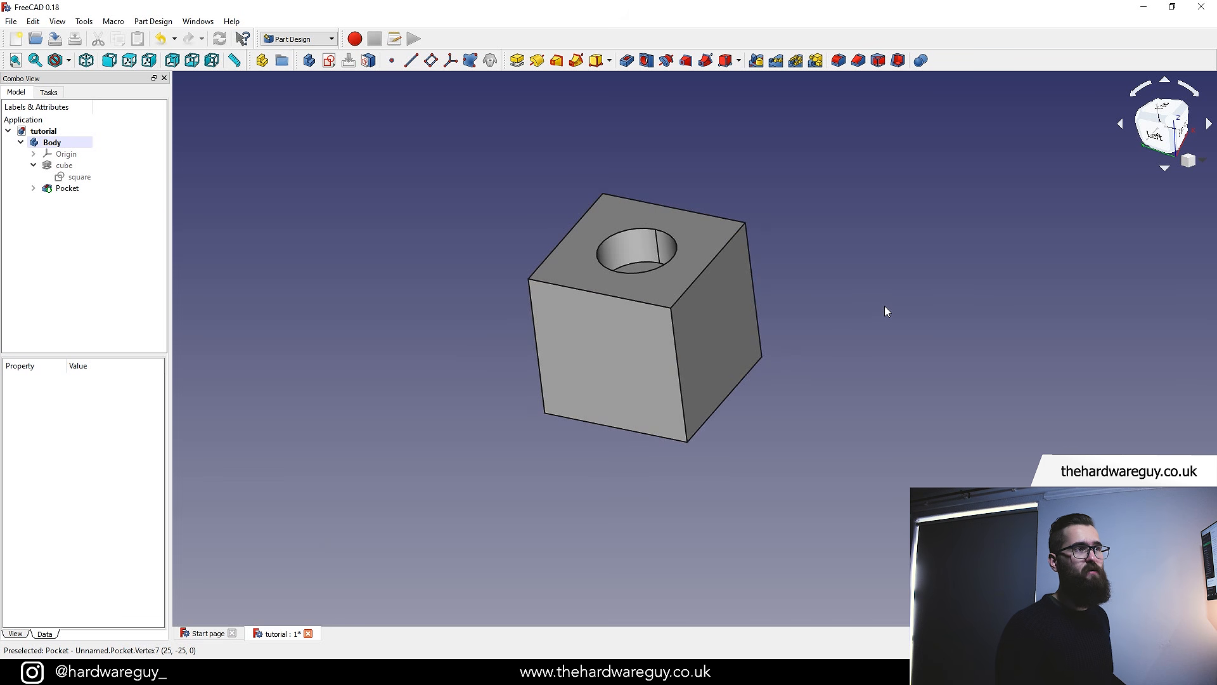
left_click(679, 361)
left_click(537, 359, "ctrl")
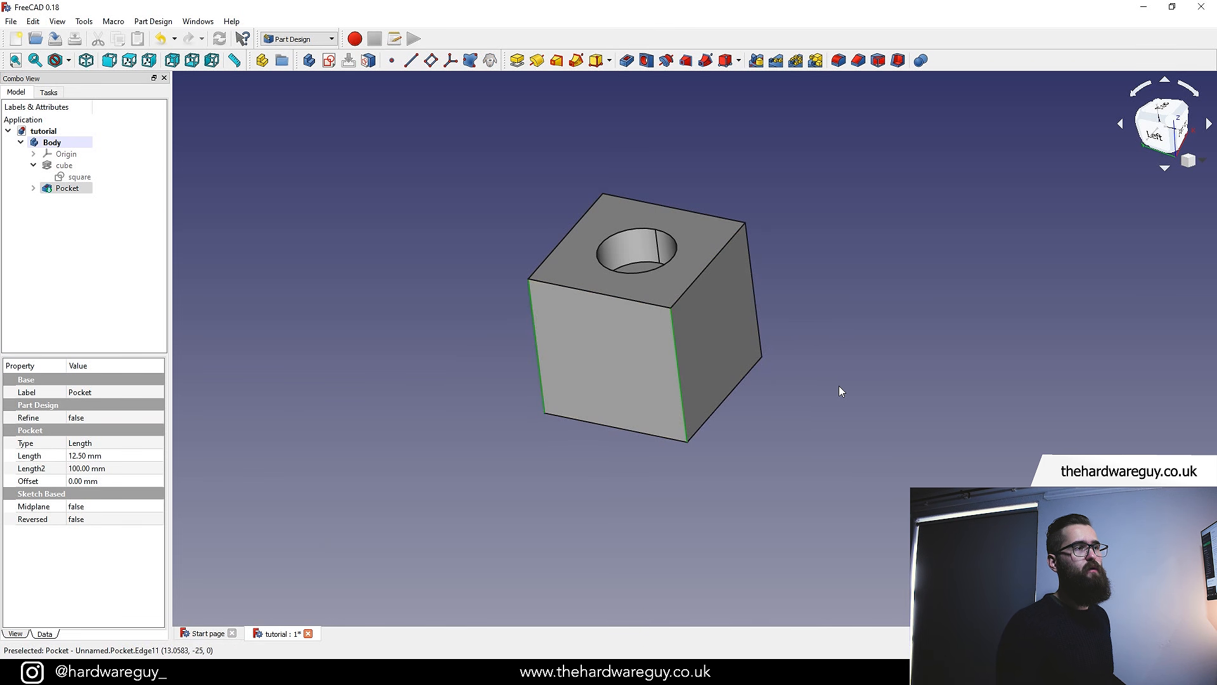
middle_click_drag(849, 343, 668, 353)
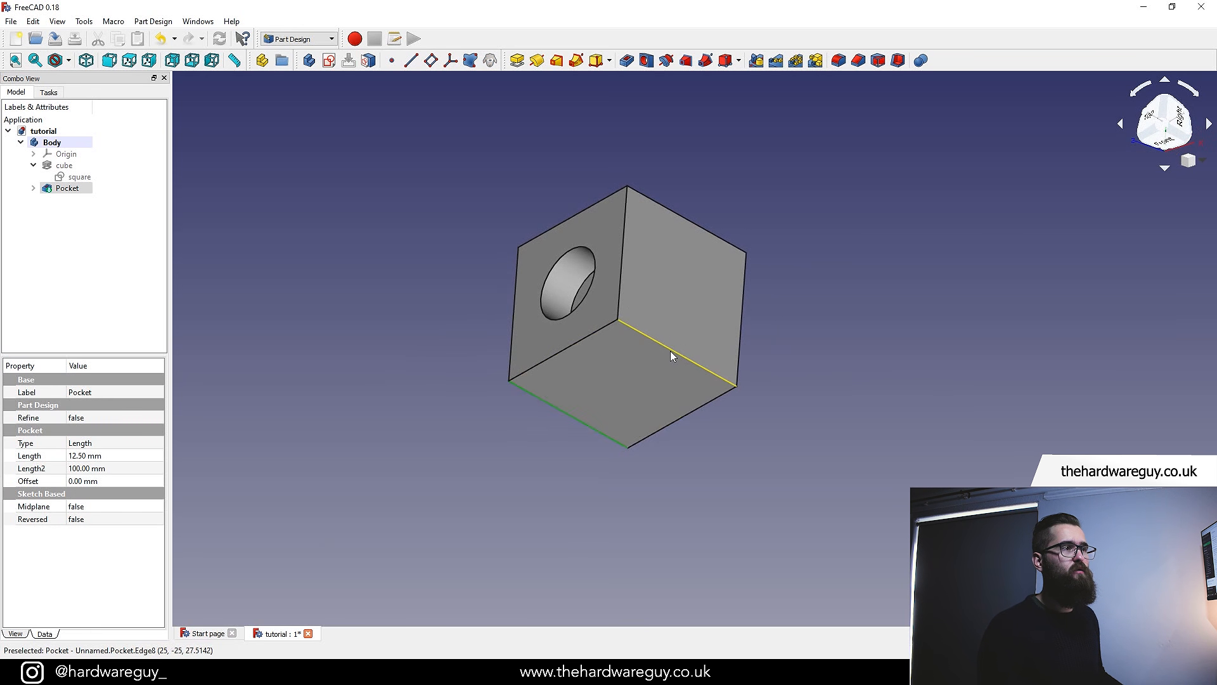
middle_click_drag(778, 324, 703, 407)
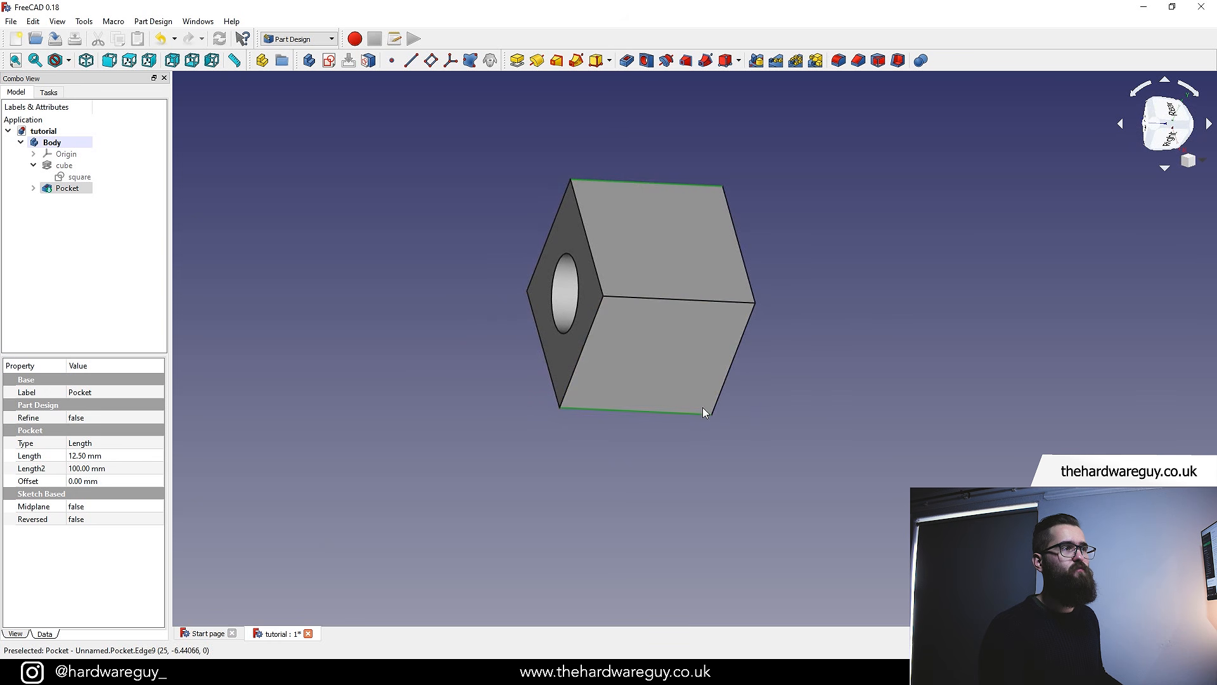
left_click(690, 300, "ctrl")
middle_click_drag(486, 510, 828, 334)
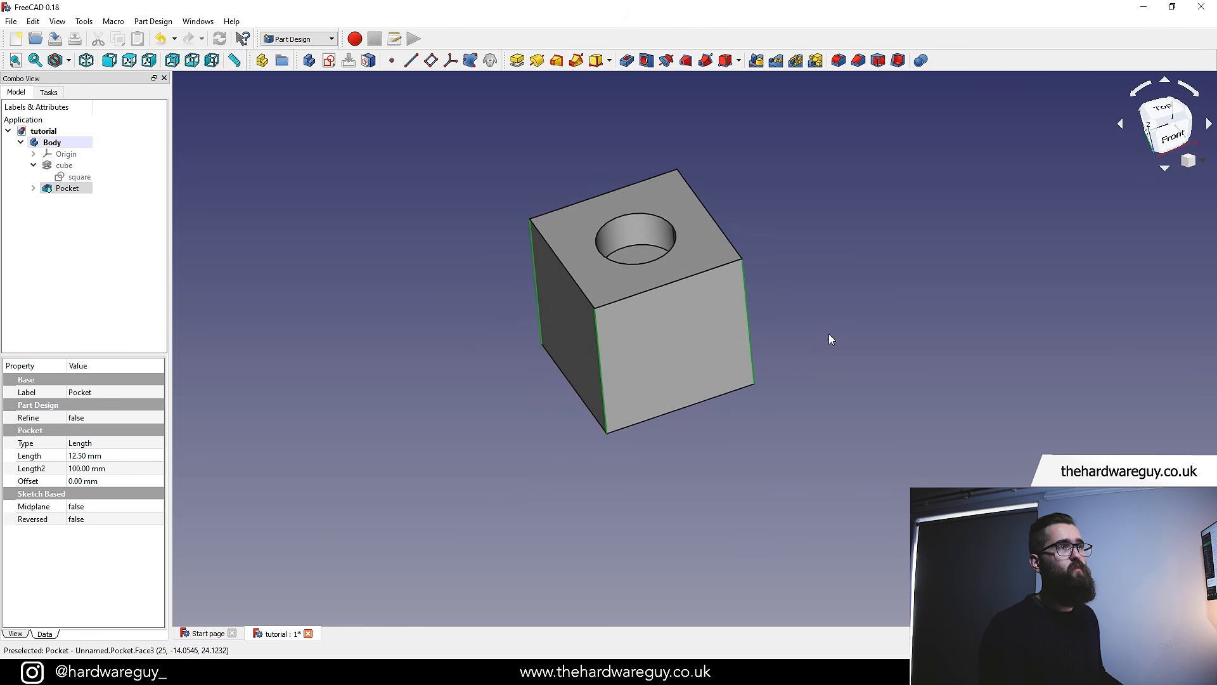
left_click(846, 63)
scroll(632, 319, "up", 2)
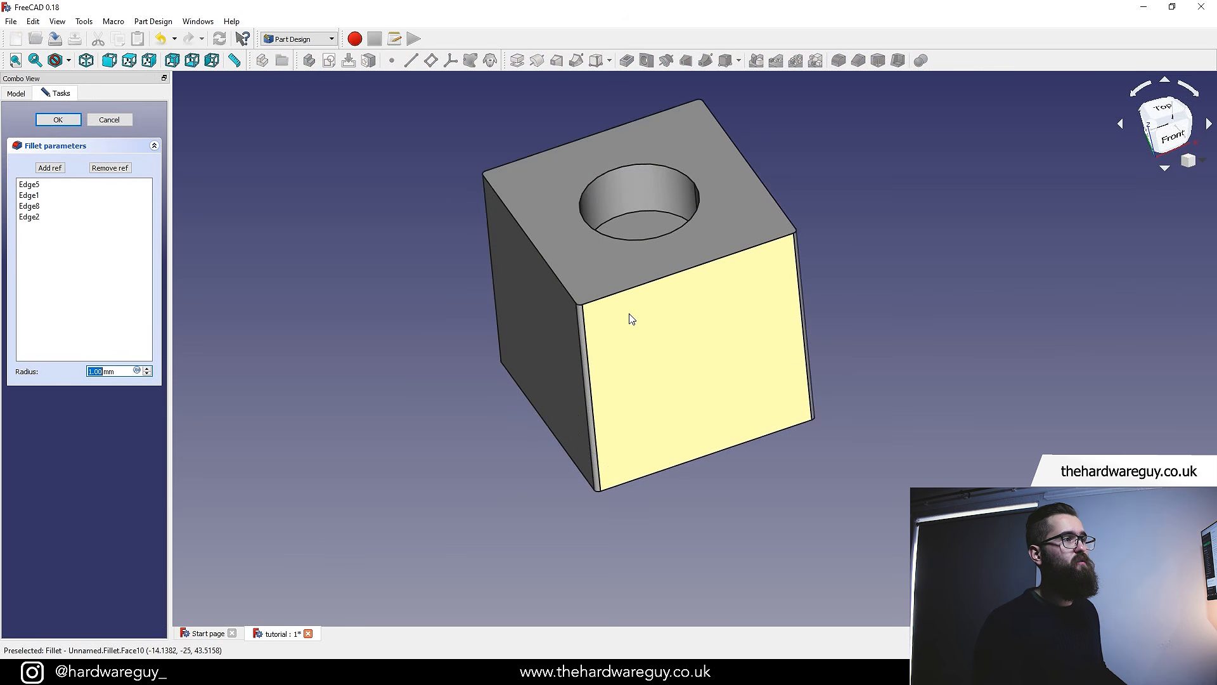
scroll(535, 427, "up", 2)
left_click(87, 372)
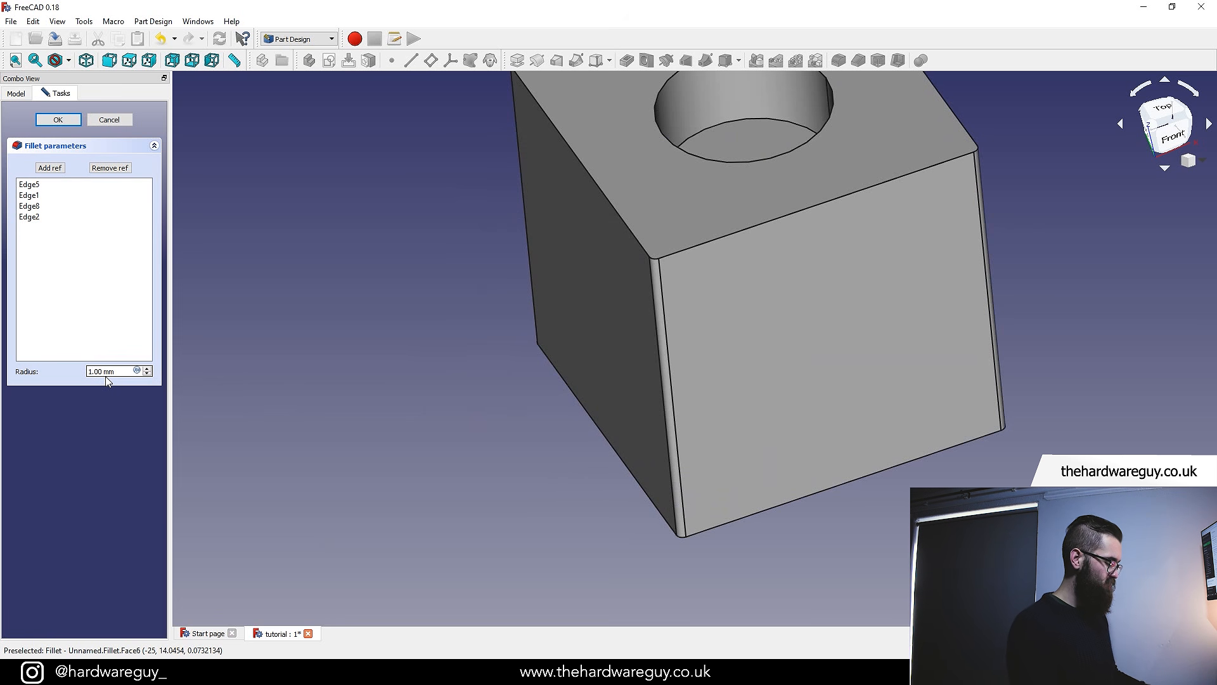
type("0")
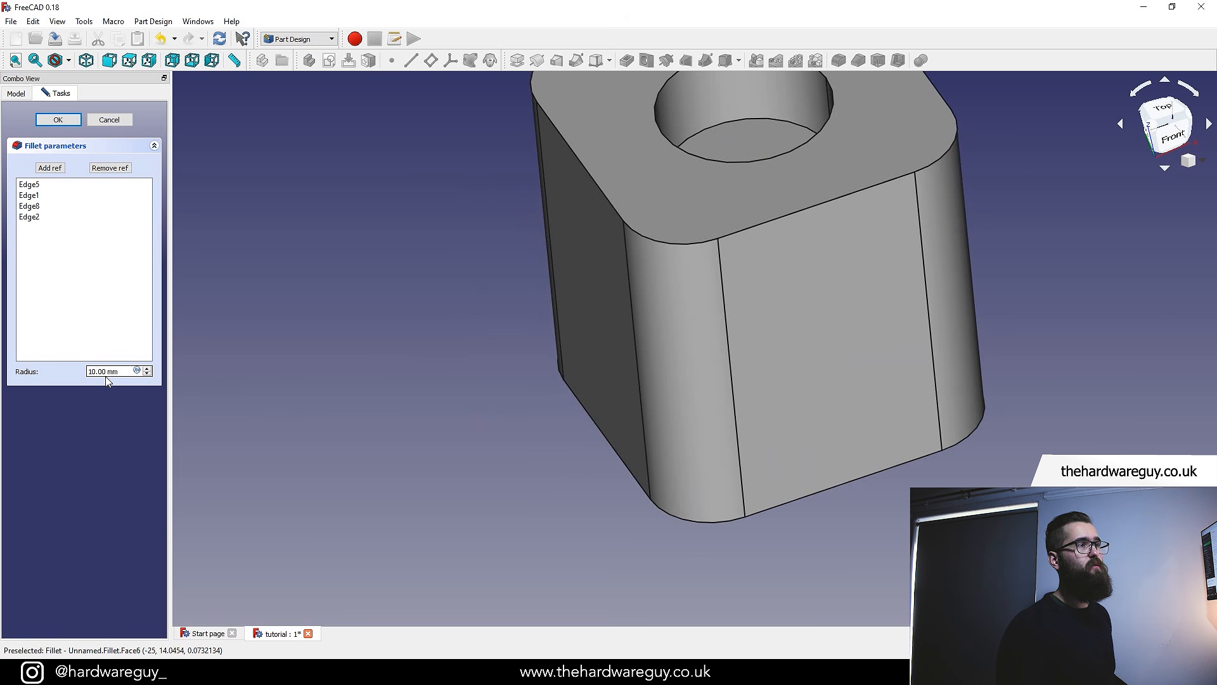
scroll(566, 287, "down", 4)
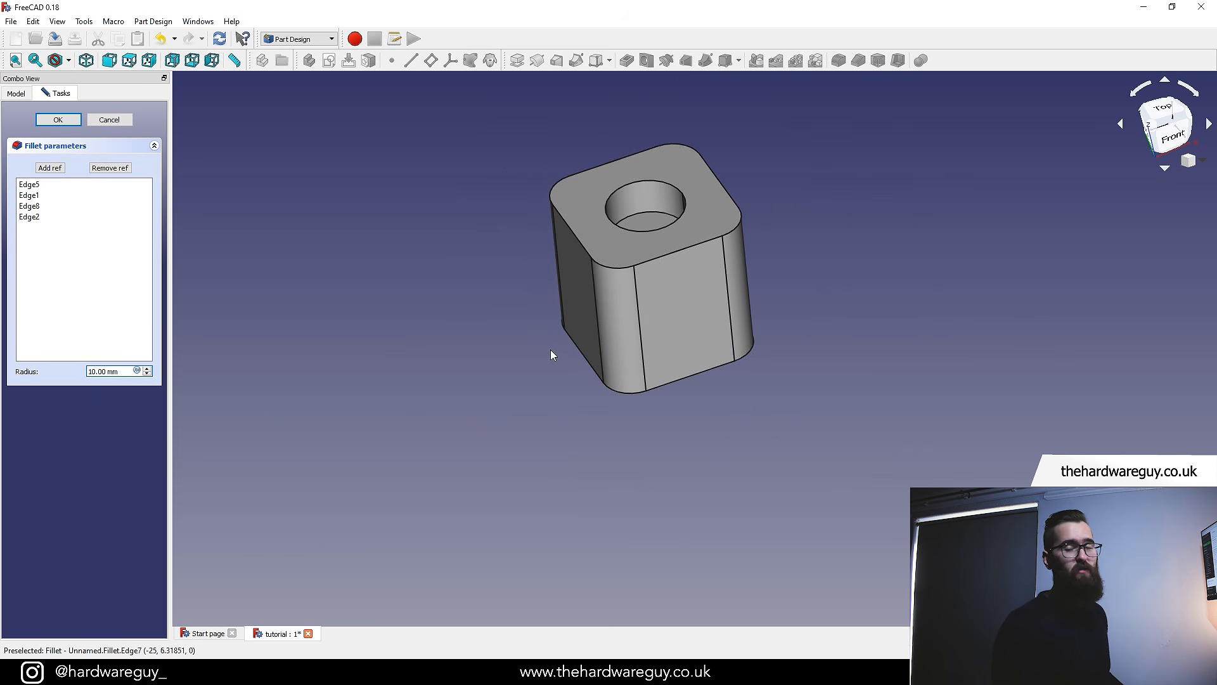
left_click(58, 120)
Fillet the top rim edge of the pocket with a 2.5 mm radius
key("0")
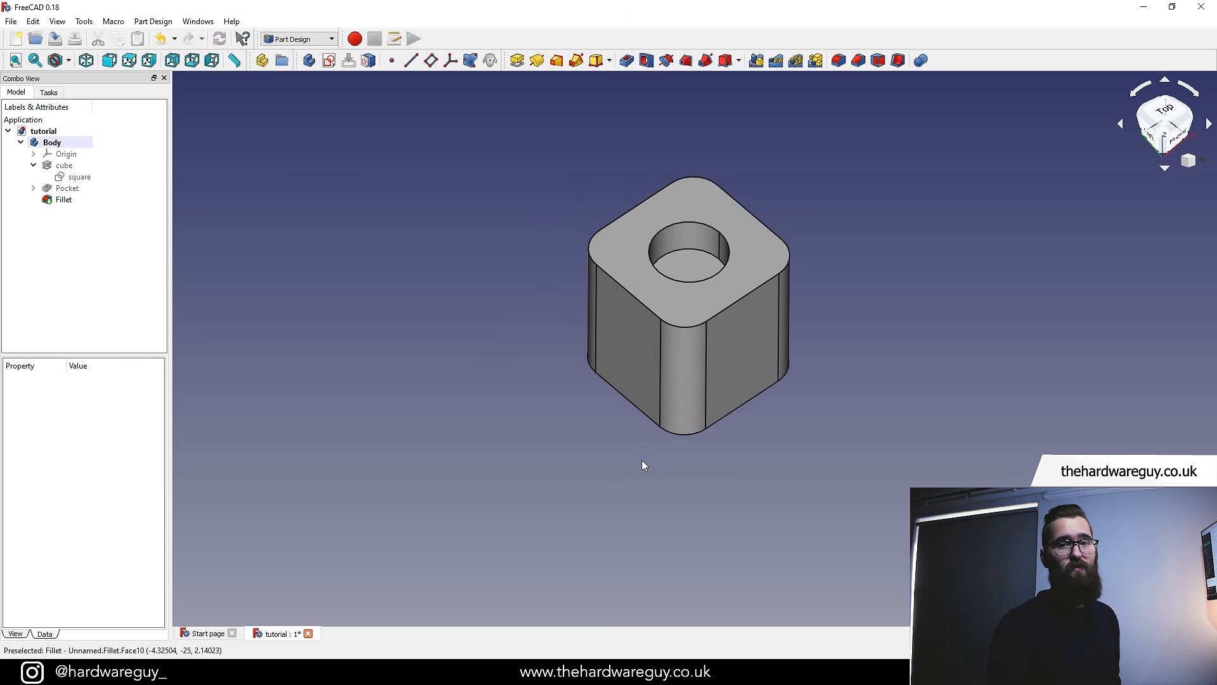
scroll(821, 199, "up", 3)
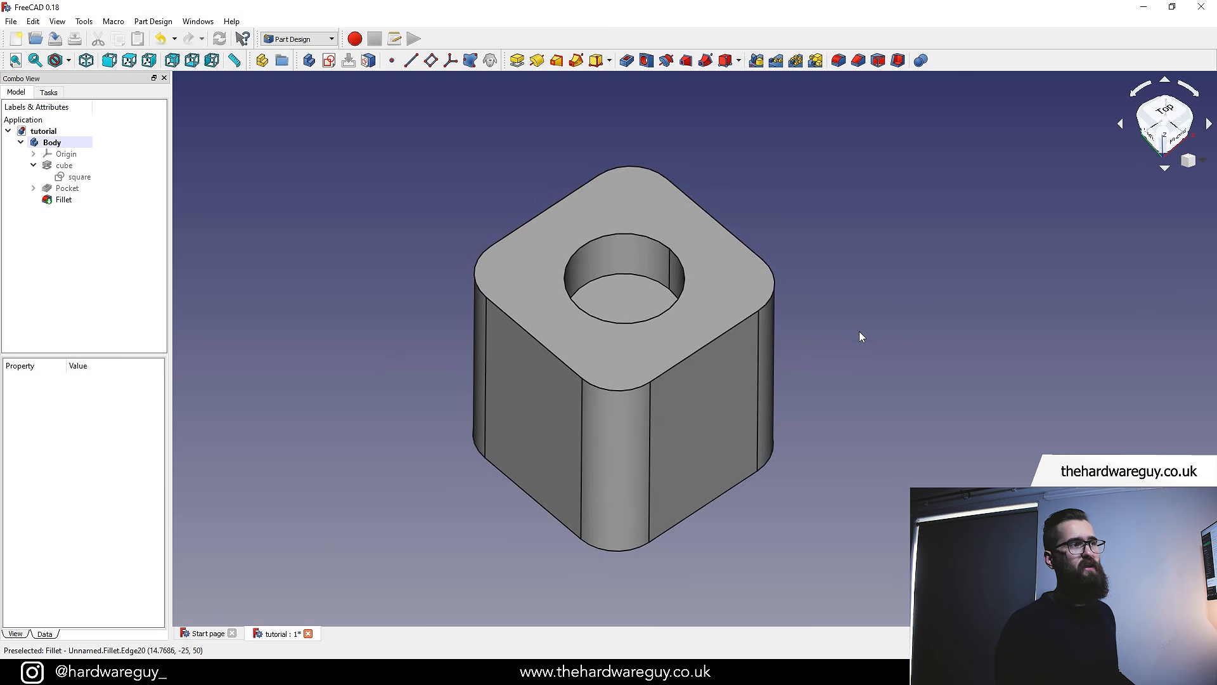
left_click(651, 238)
left_click(839, 62)
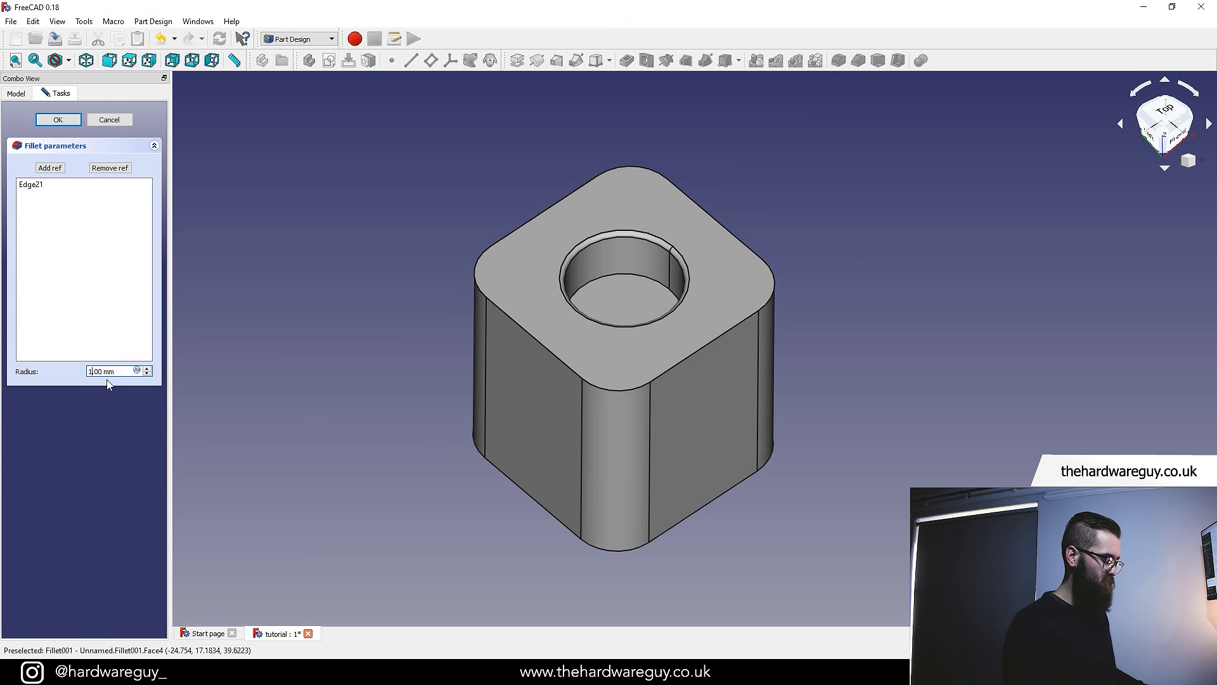
key("BackSpace")
type("25")
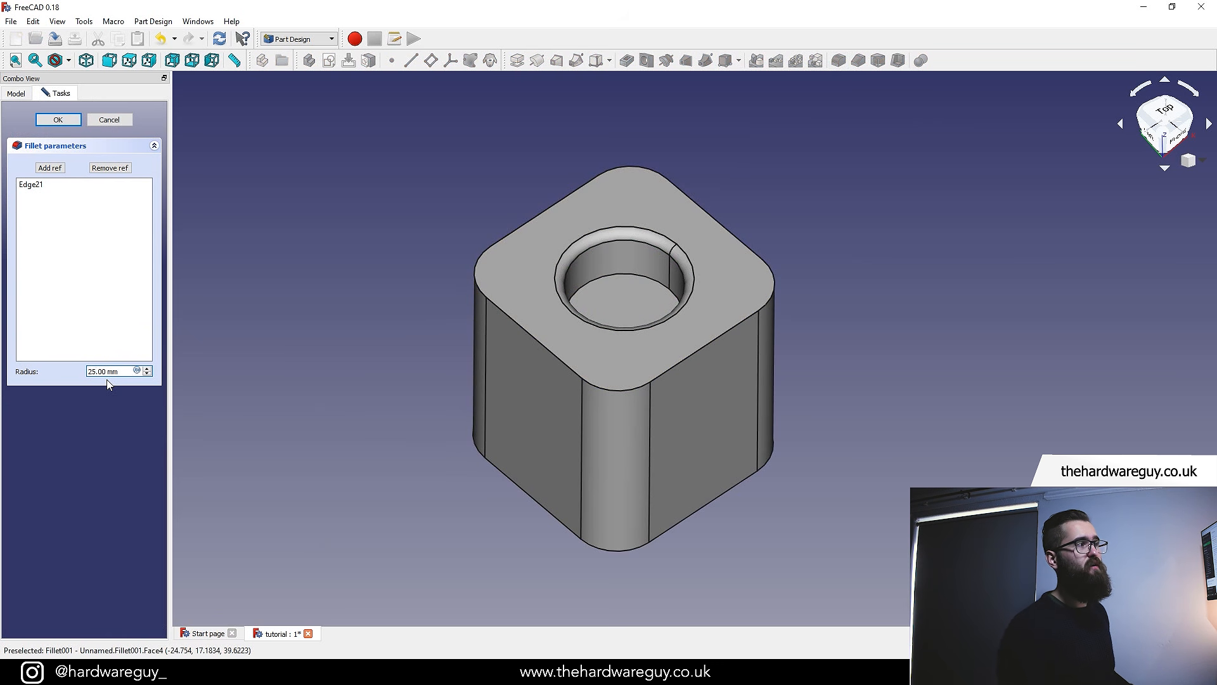
key("BackSpace")
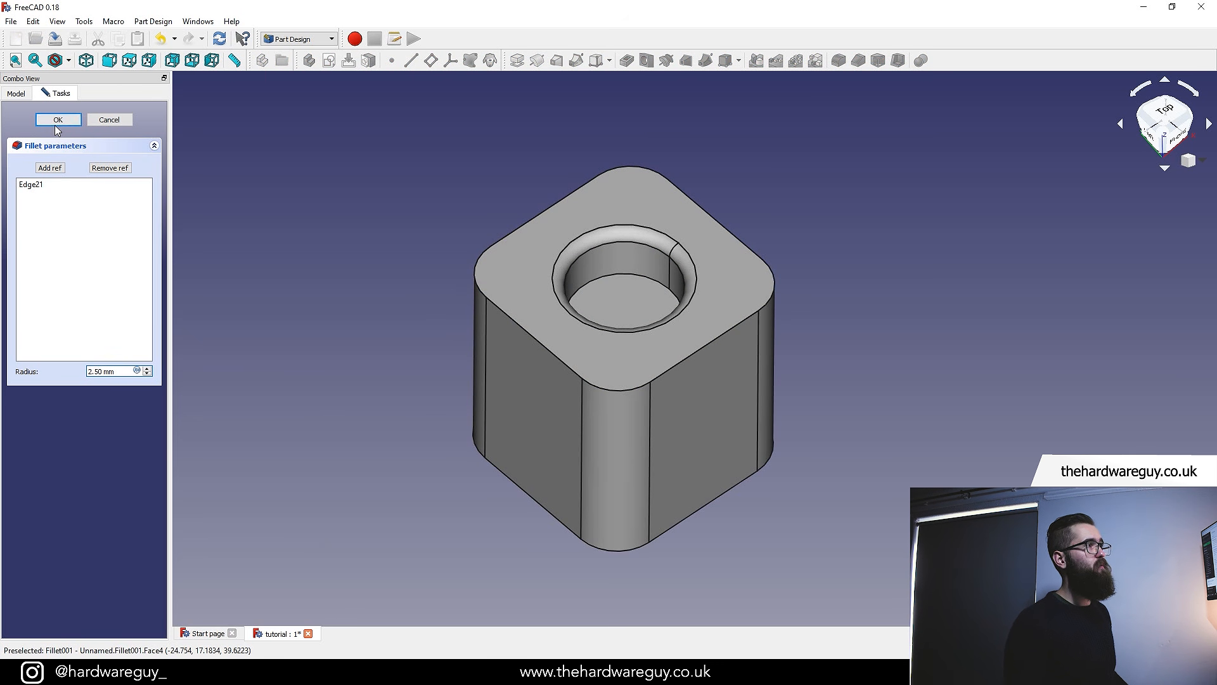
left_click(56, 121)
Export the Body as an STL mesh named tutorial into the 07_FreeCAD folder
middle_click_drag(882, 394, 934, 421)
scroll(761, 279, "up", 3)
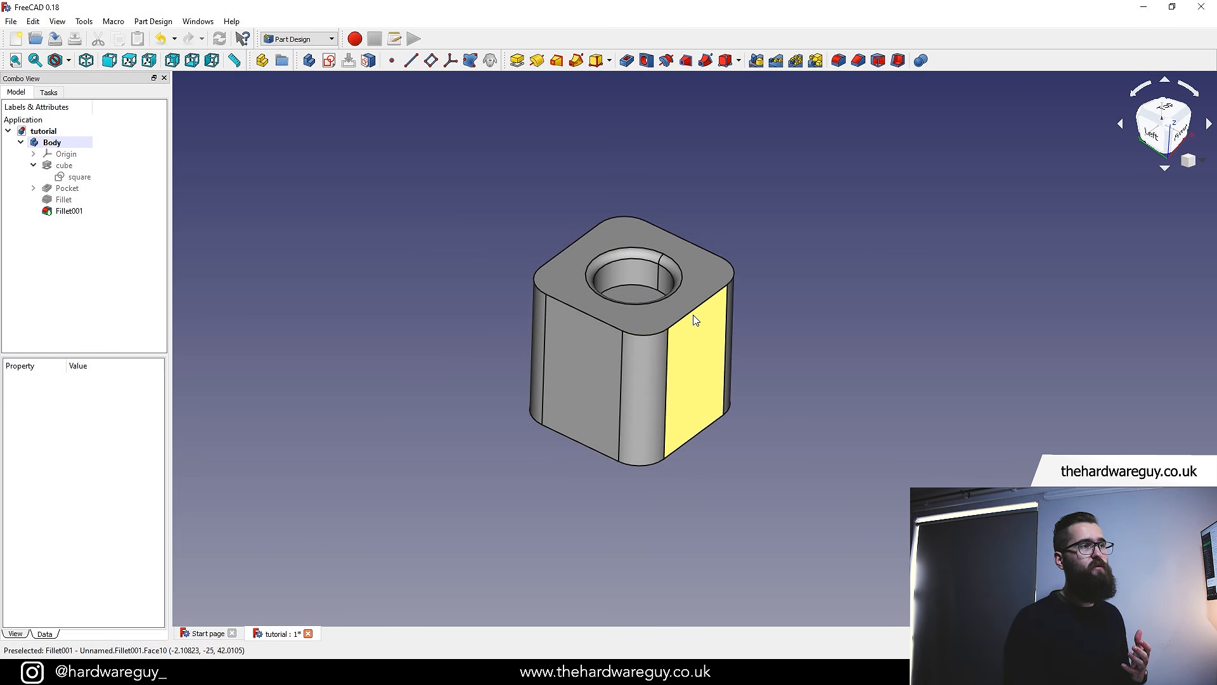
left_click(56, 143)
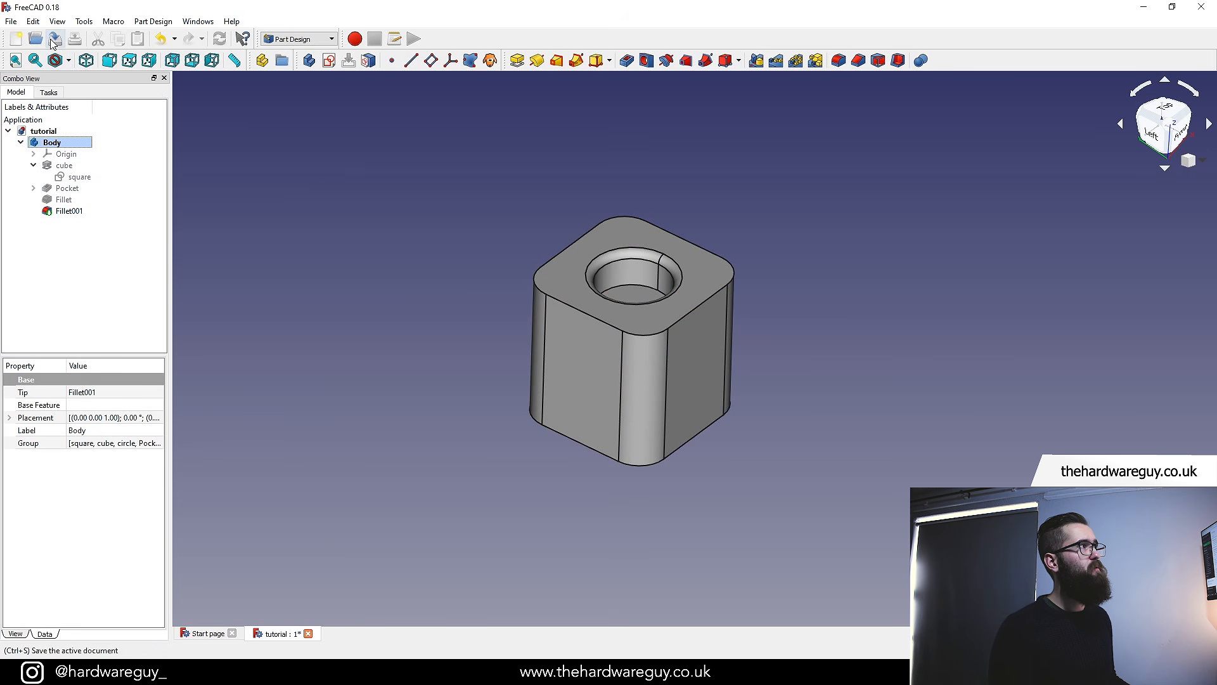
left_click(11, 21)
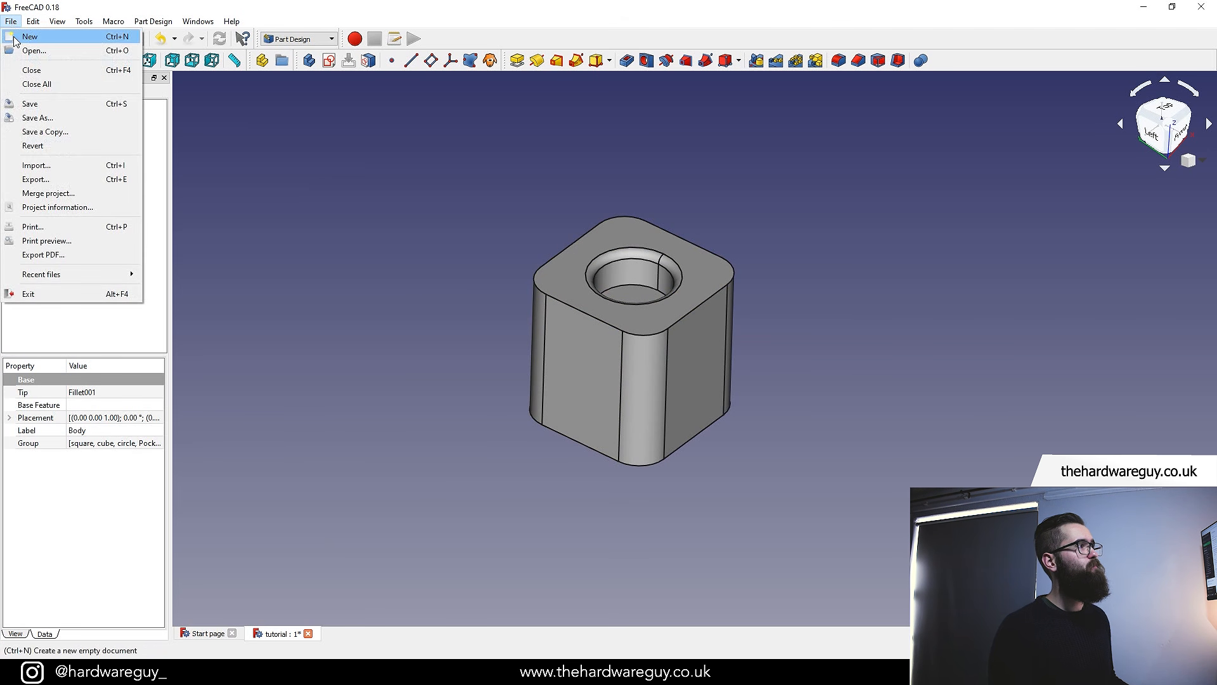
left_click(39, 179)
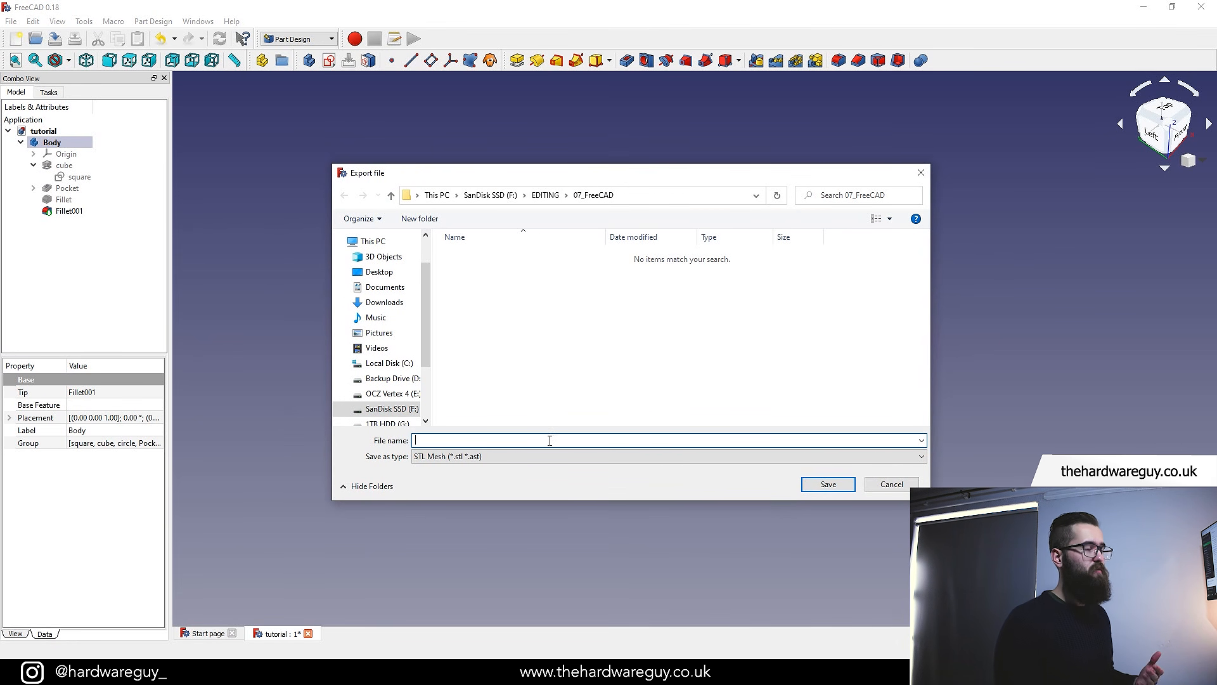
type("ti")
key("BackSpace")
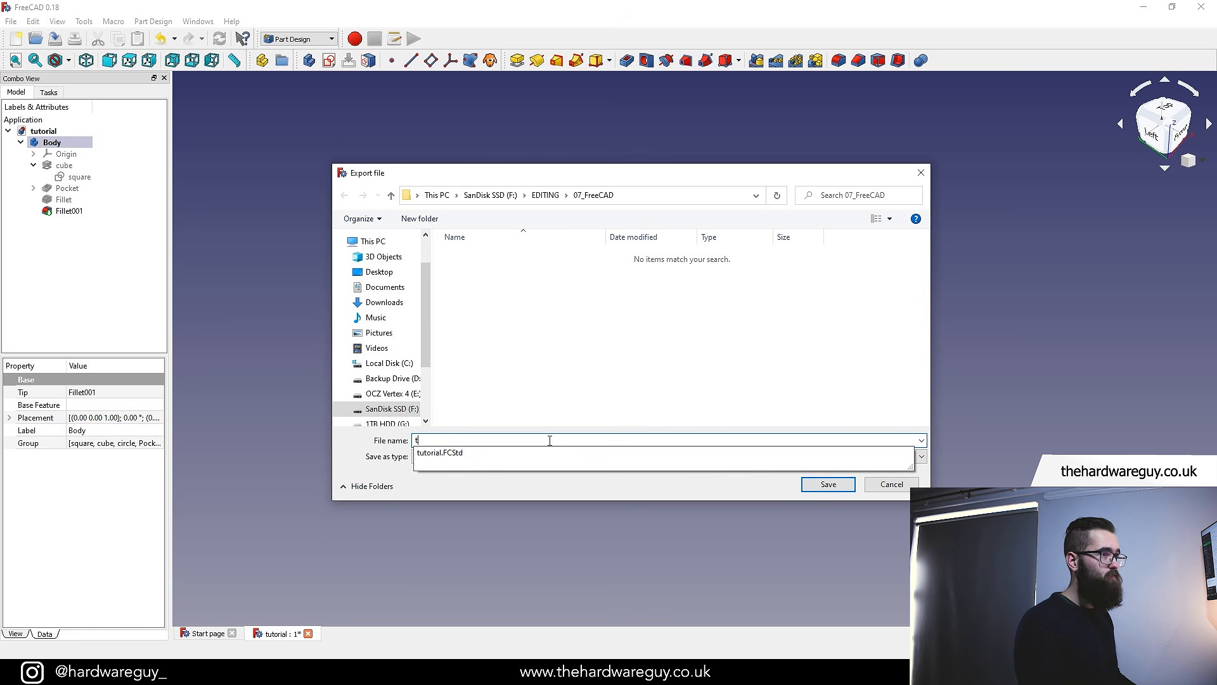
left_click(557, 456)
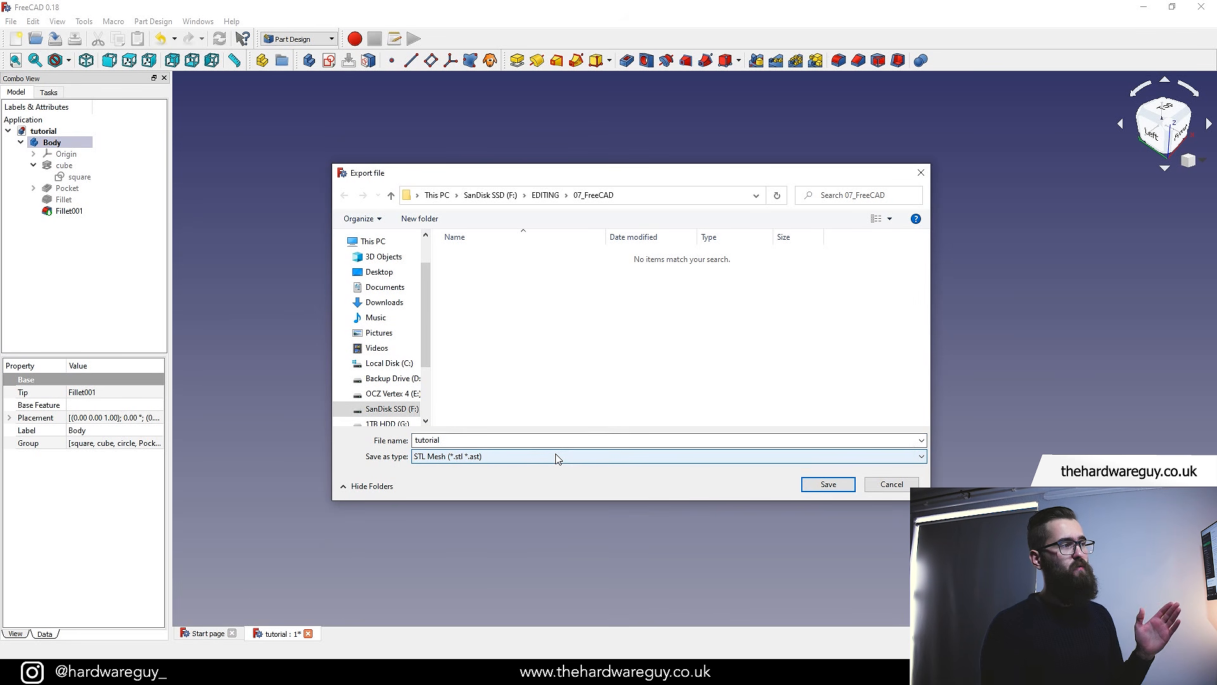
left_click(557, 457)
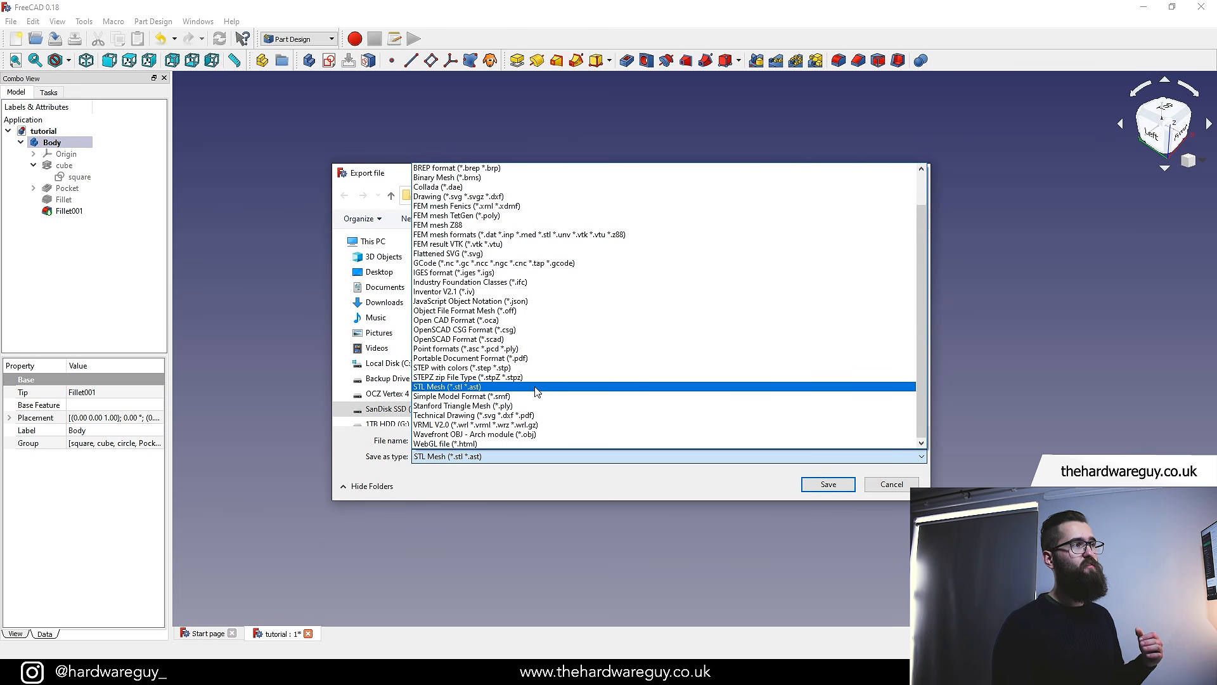
scroll(536, 391, "up", 2)
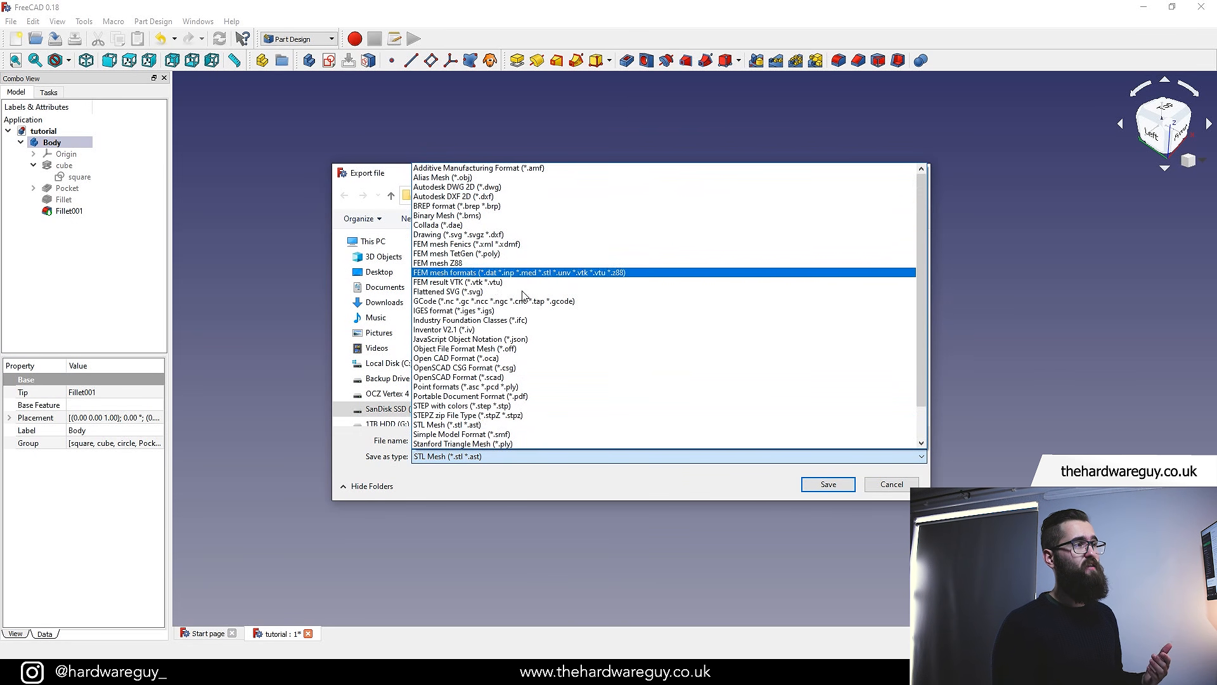
scroll(529, 317, "down", 2)
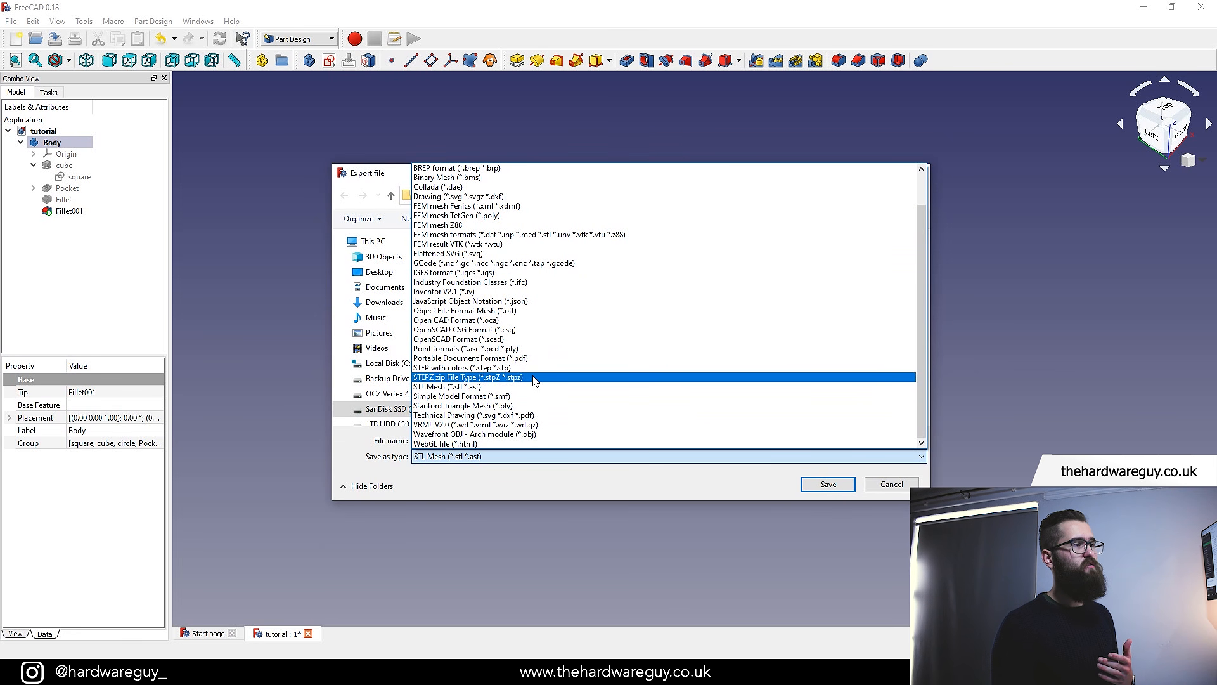
left_click(448, 487)
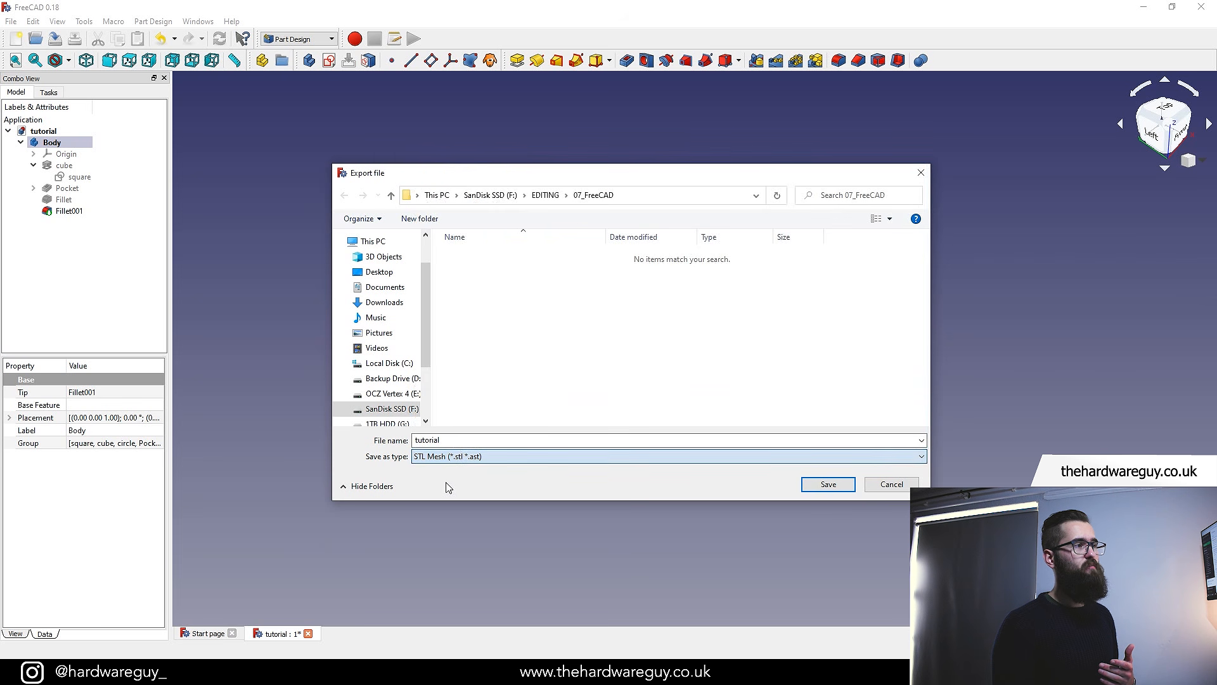
left_click(827, 485)
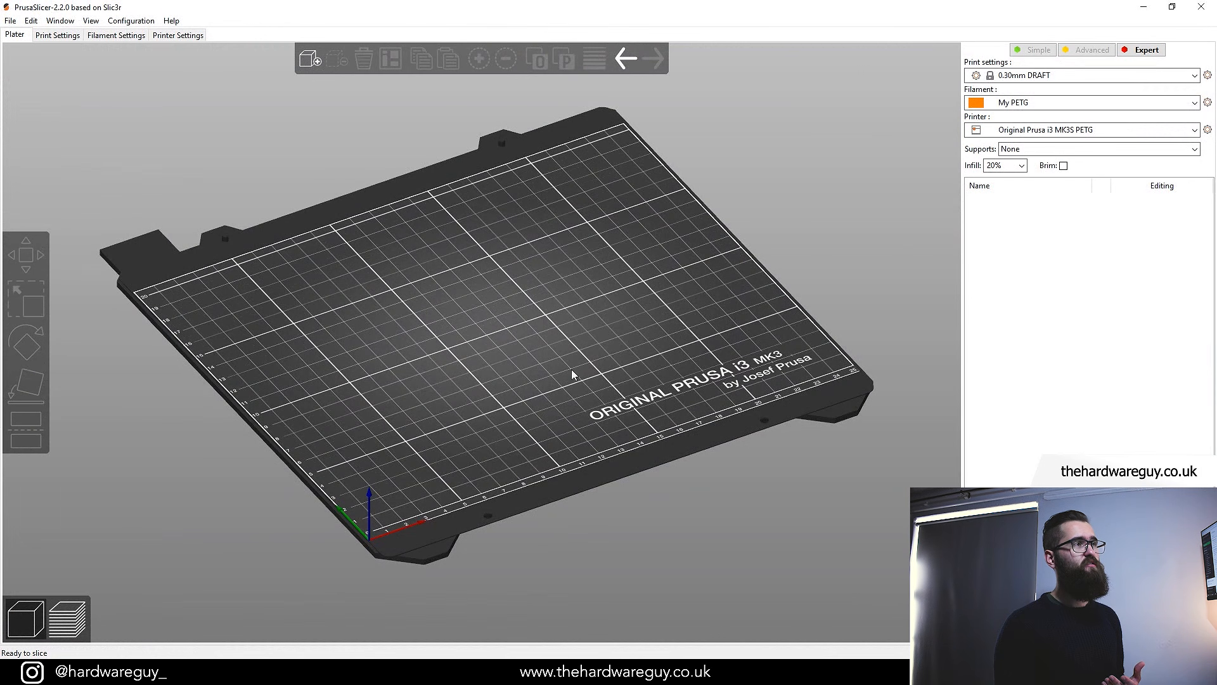
In PrusaSlicer, add the exported tutorial STL to the plate and slice it
left_click(310, 59)
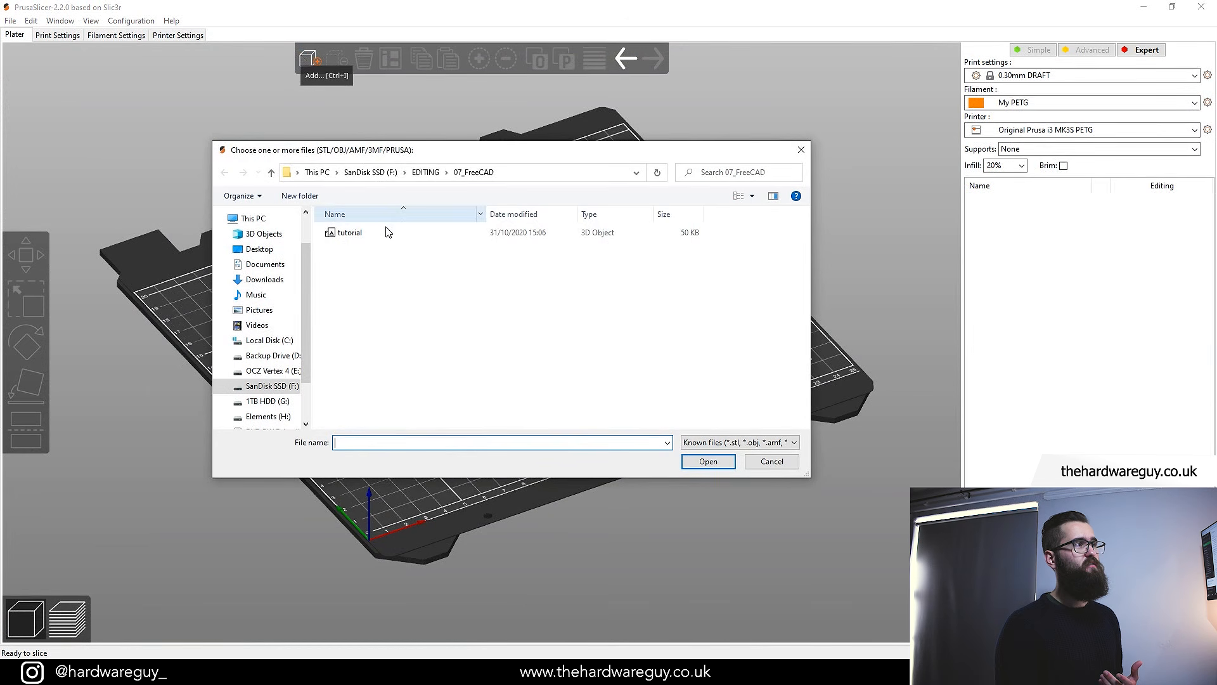
double_click(389, 238)
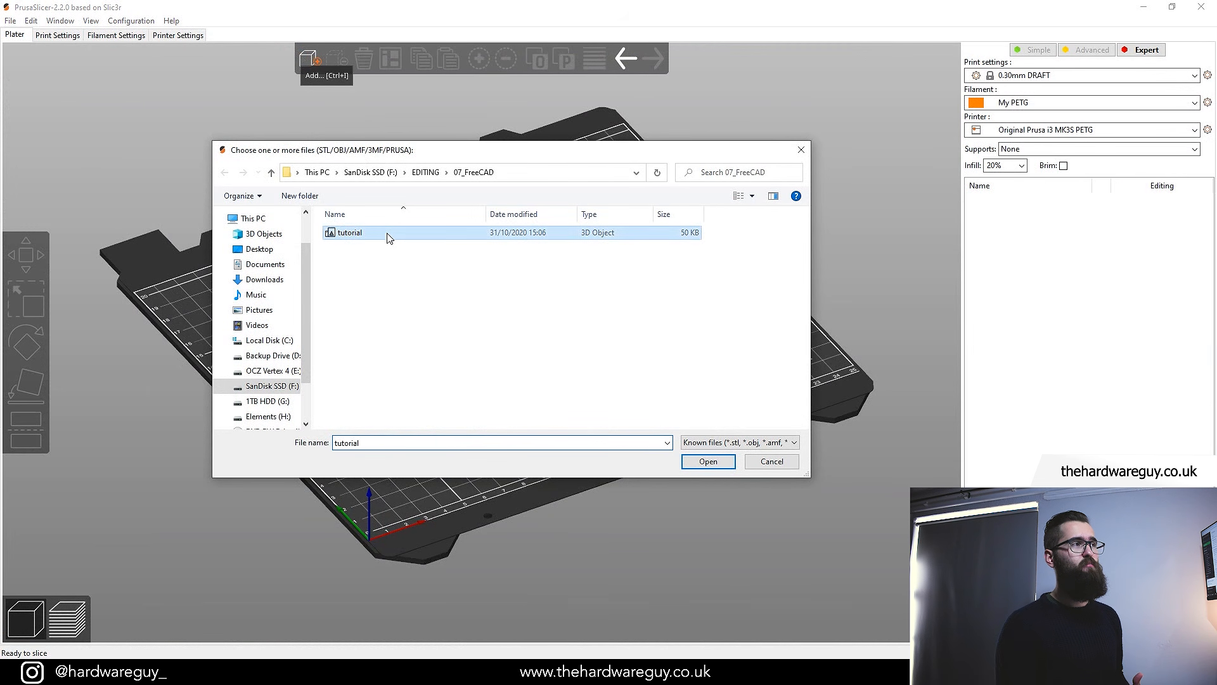
mouse_move(561, 410)
left_mouse_down()
mouse_move(616, 406)
mouse_move(581, 409)
left_mouse_up()
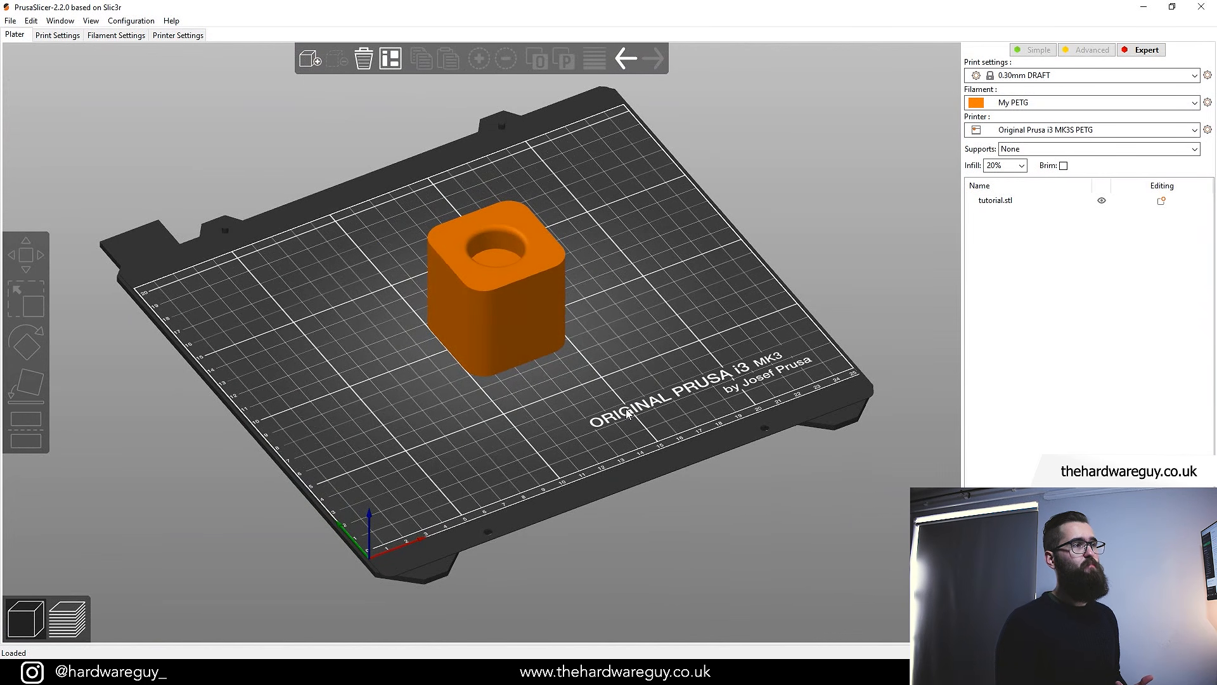
left_click(1089, 635)
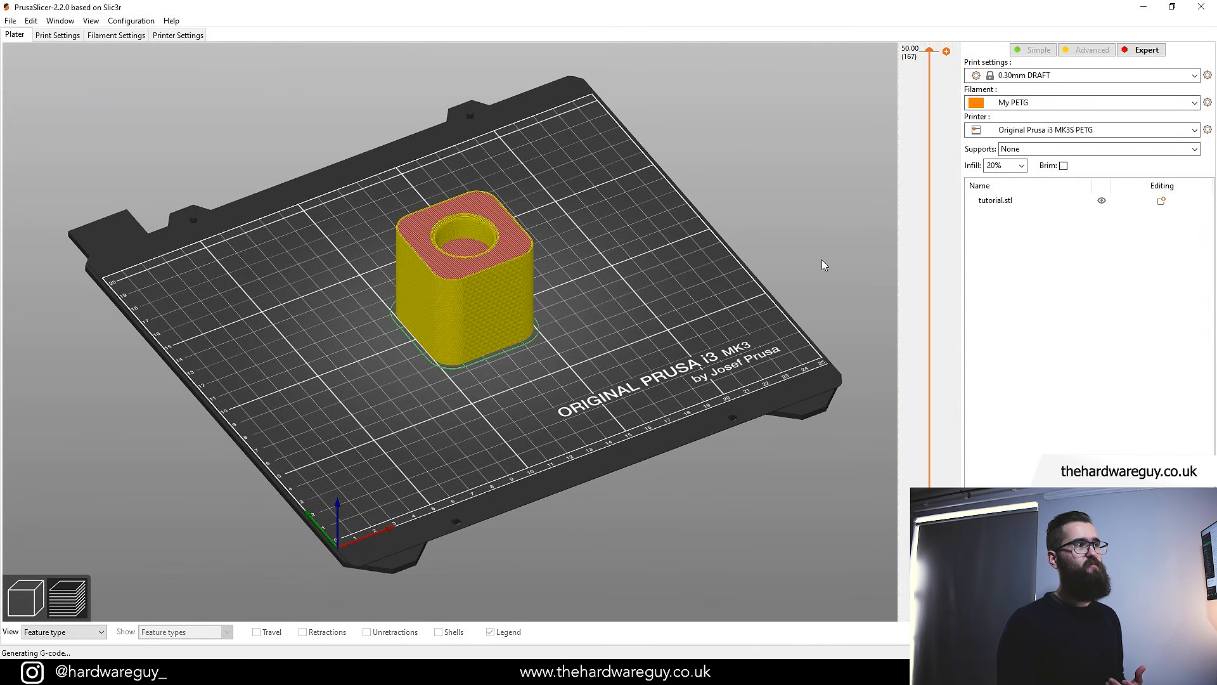
mouse_move(929, 54)
left_mouse_down()
mouse_move(910, 428)
mouse_move(931, 46)
left_mouse_up()
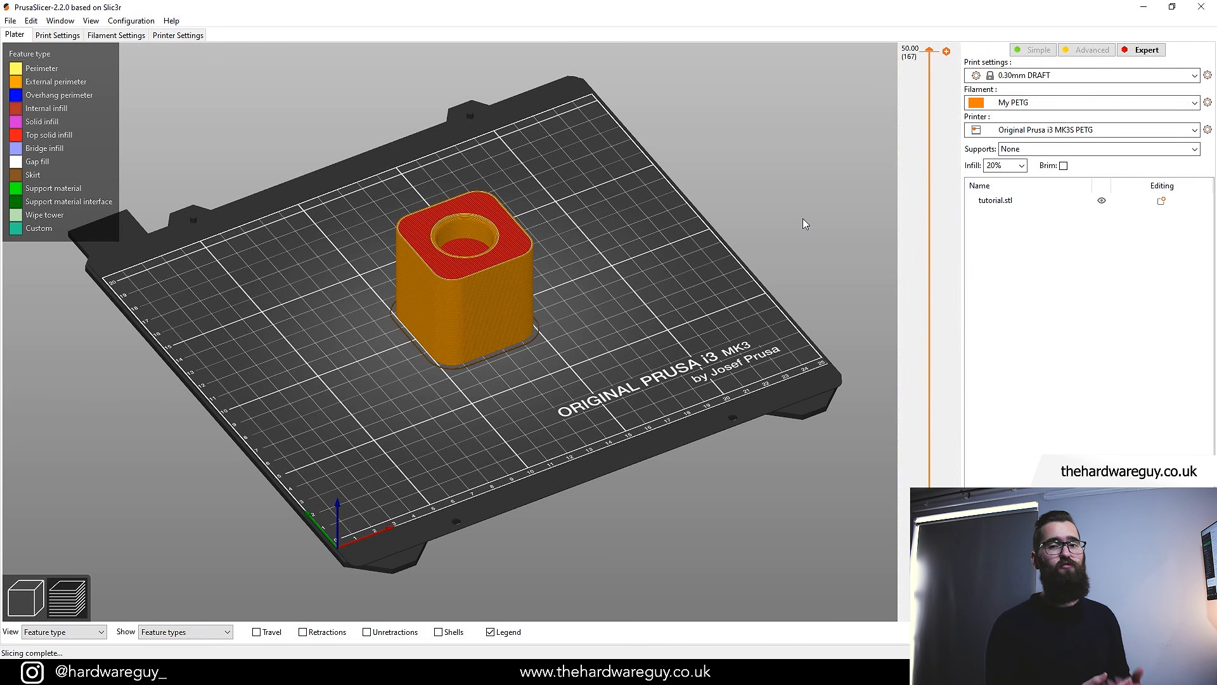